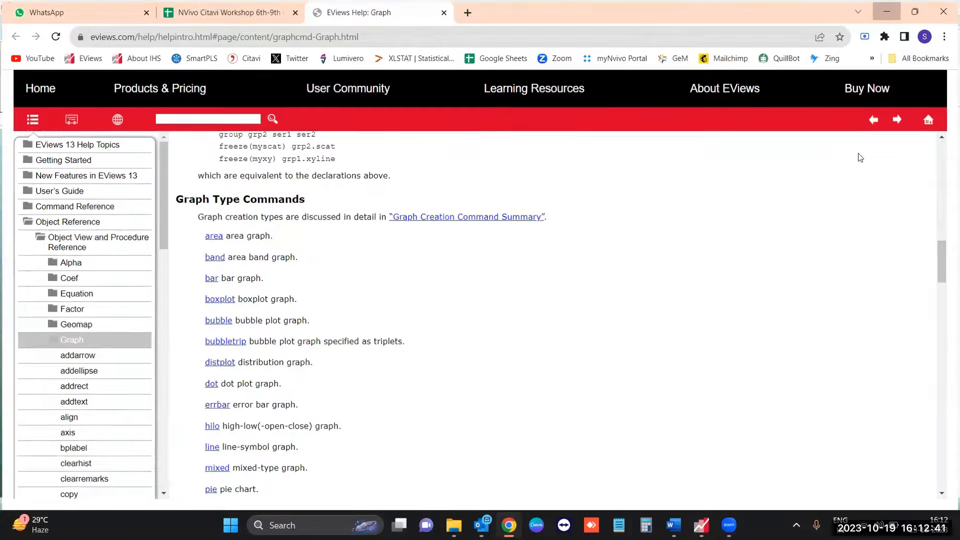
# - Switch from the browser to EViews and view the Command pane, then the Capture pane
pyautogui.click(888, 10)
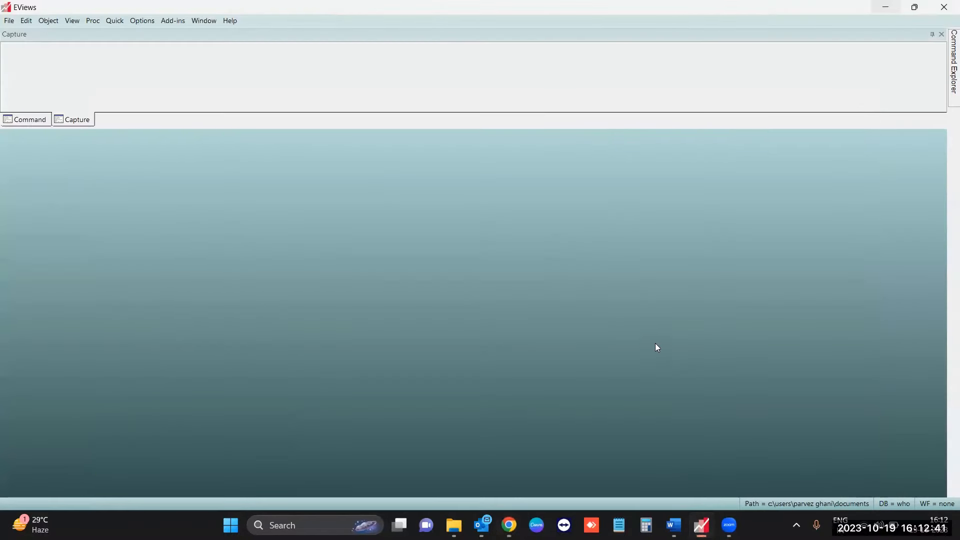
pyautogui.click(46, 119)
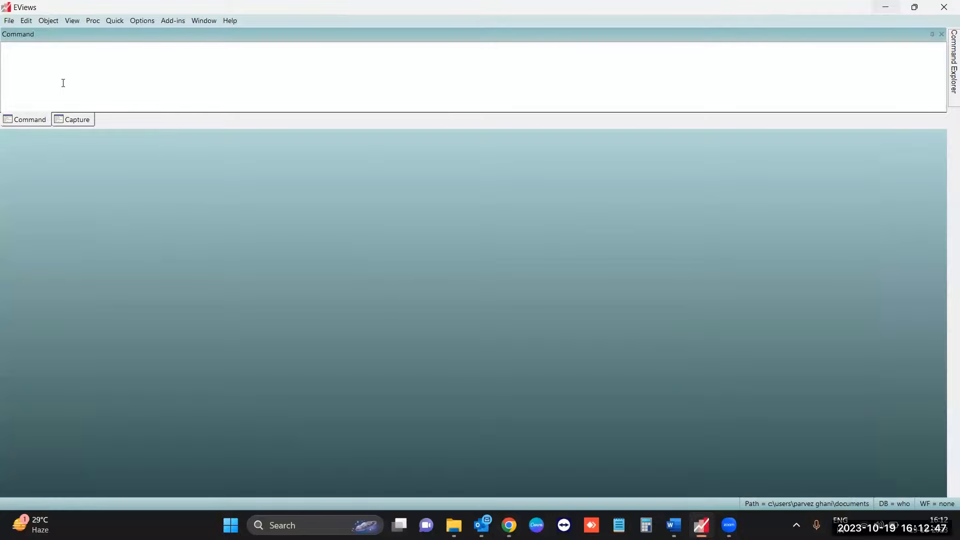
pyautogui.click(76, 120)
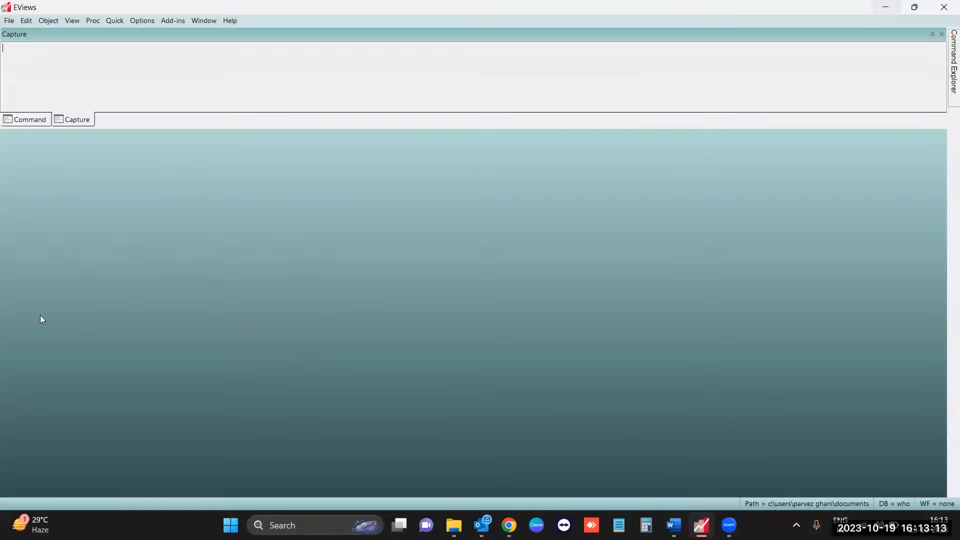
# - Open the India_GDP_1960-2022 file from the EViews Data folder as a foreign data workfile
pyautogui.click(9, 21)
pyautogui.moveTo(68, 46)
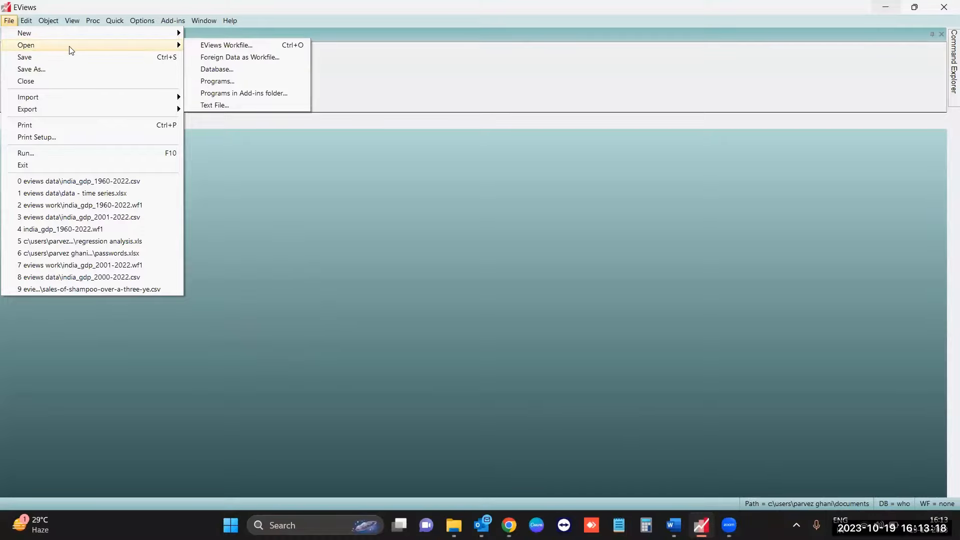
pyautogui.click(255, 60)
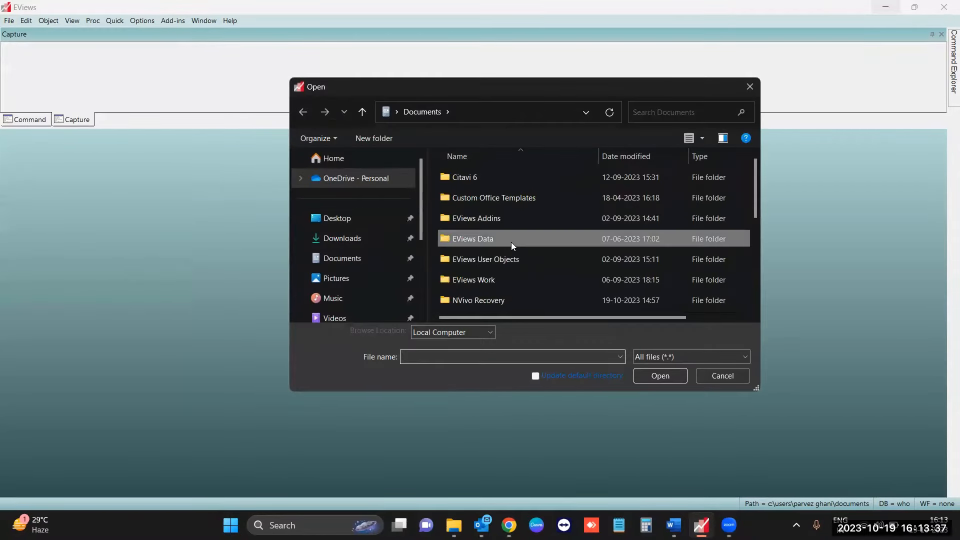
pyautogui.doubleClick(511, 243)
pyautogui.scroll(-1, 531, 300)
pyautogui.click(478, 284)
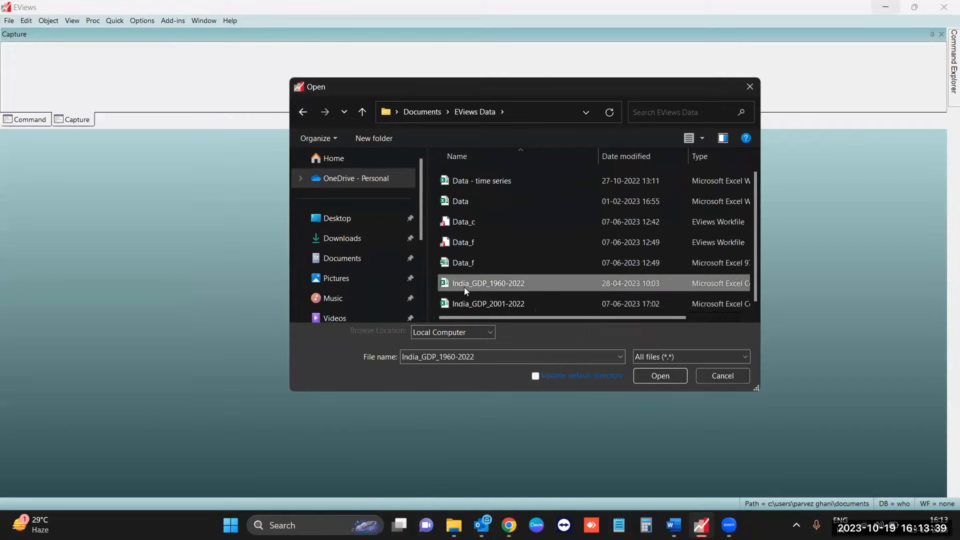
pyautogui.click(666, 378)
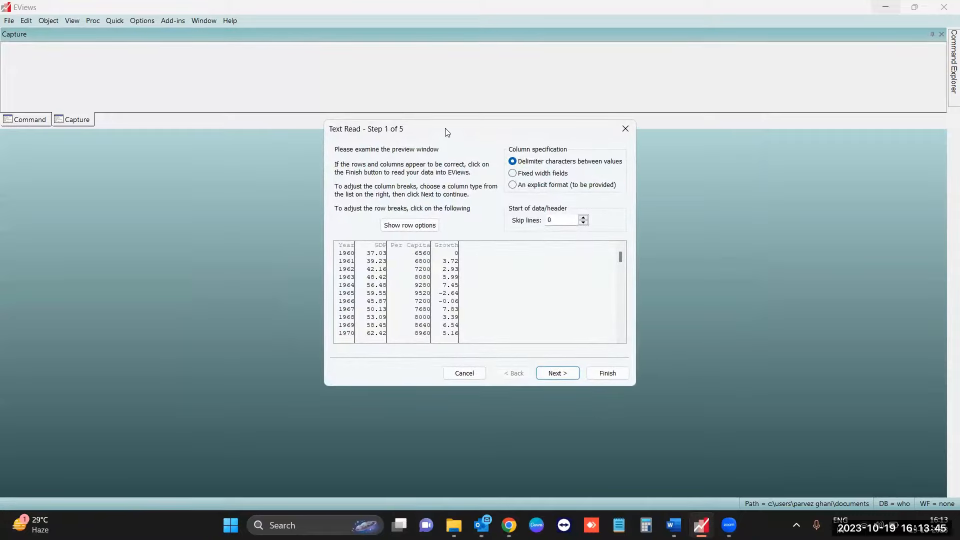
# - Accept delimiter-separated columns with no skipped lines and the single comma delimiter for the text import
pyautogui.moveTo(446, 131); pyautogui.dragTo(385, 83)
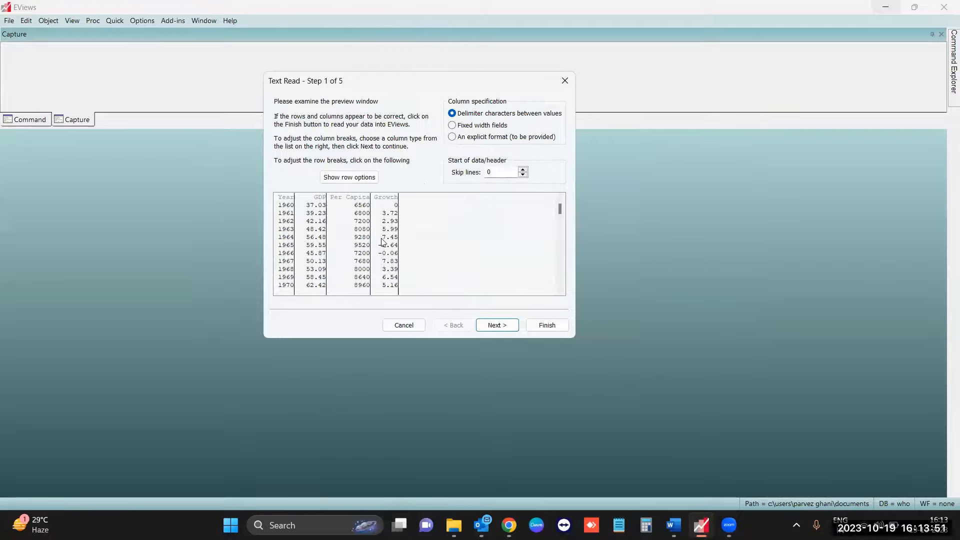
pyautogui.click(492, 329)
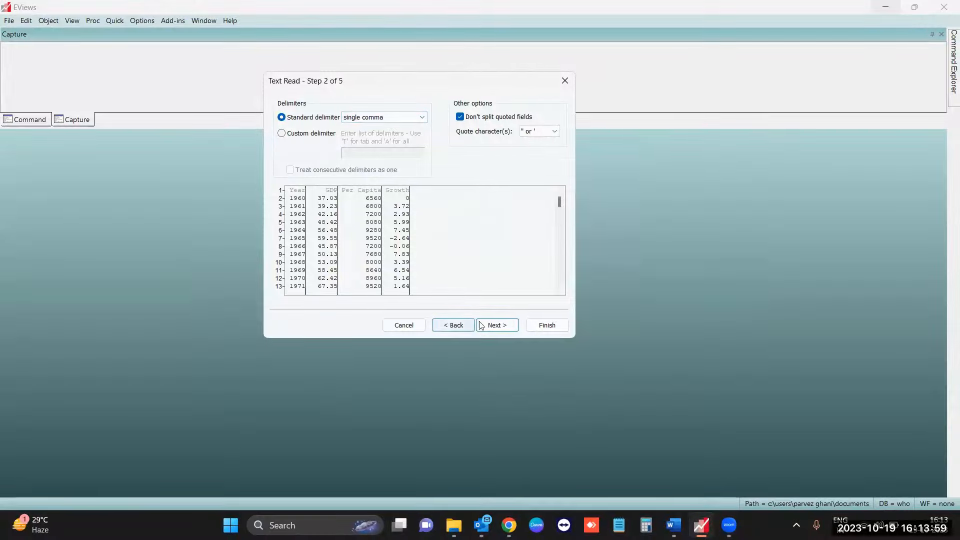
pyautogui.click(496, 326)
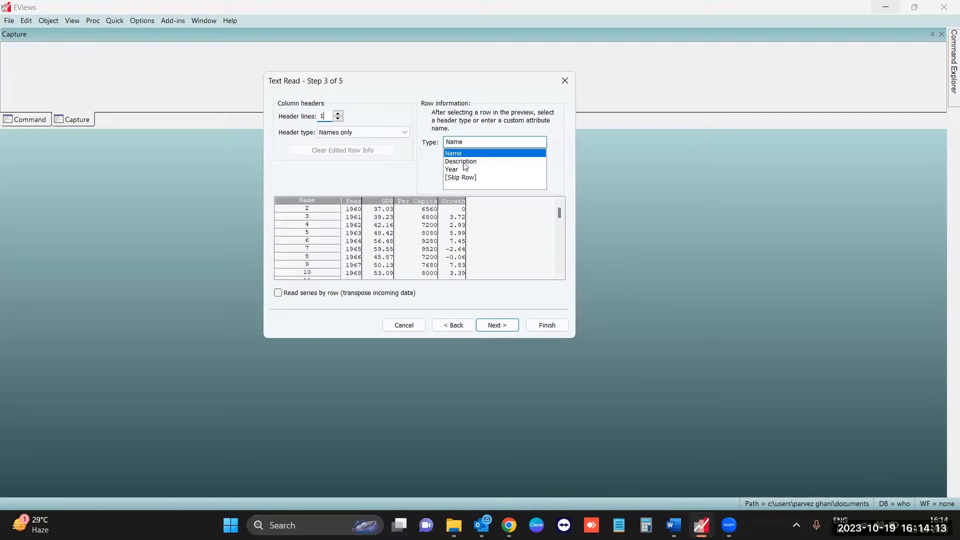
# - Look through the header type choices and try reading the series by row, restoring the column layout
pyautogui.click(350, 135)
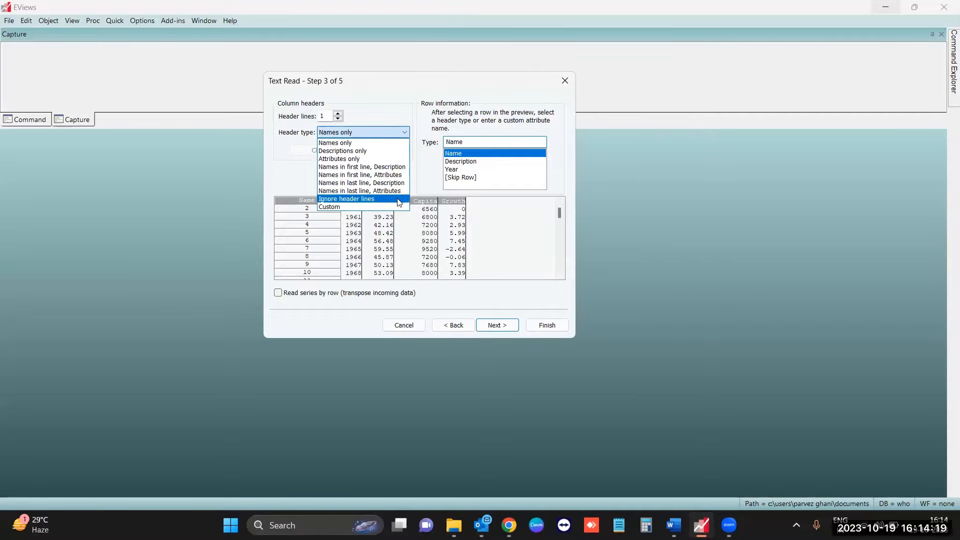
pyautogui.click(299, 178)
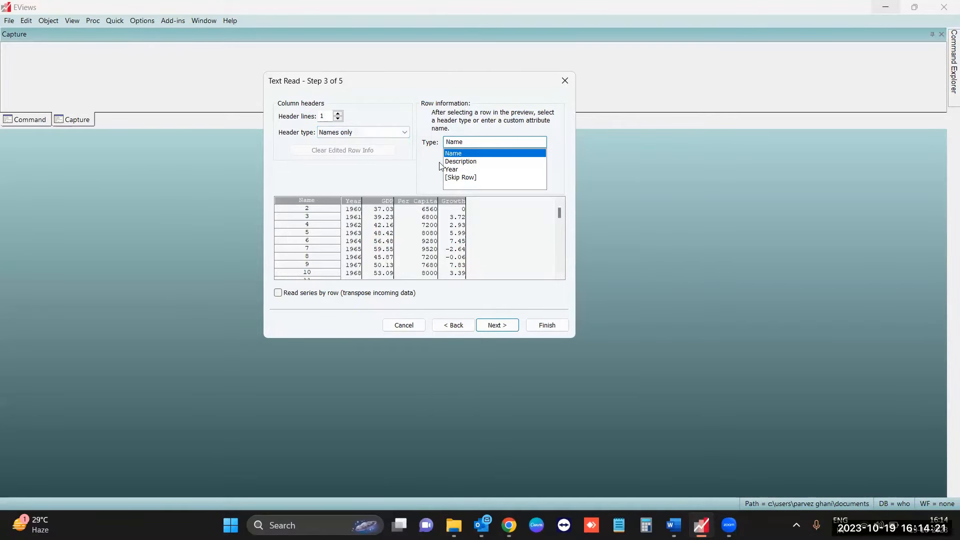
pyautogui.click(278, 293)
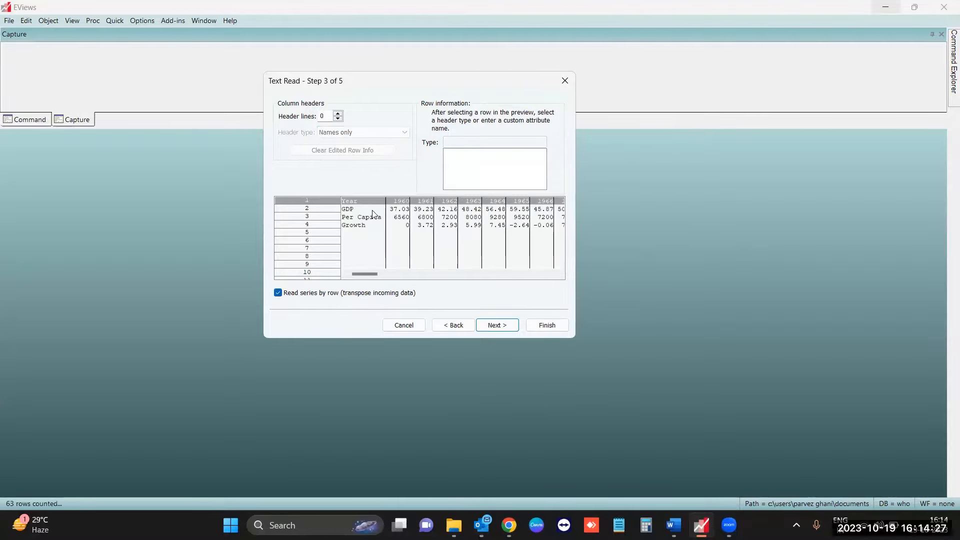
pyautogui.click(278, 293)
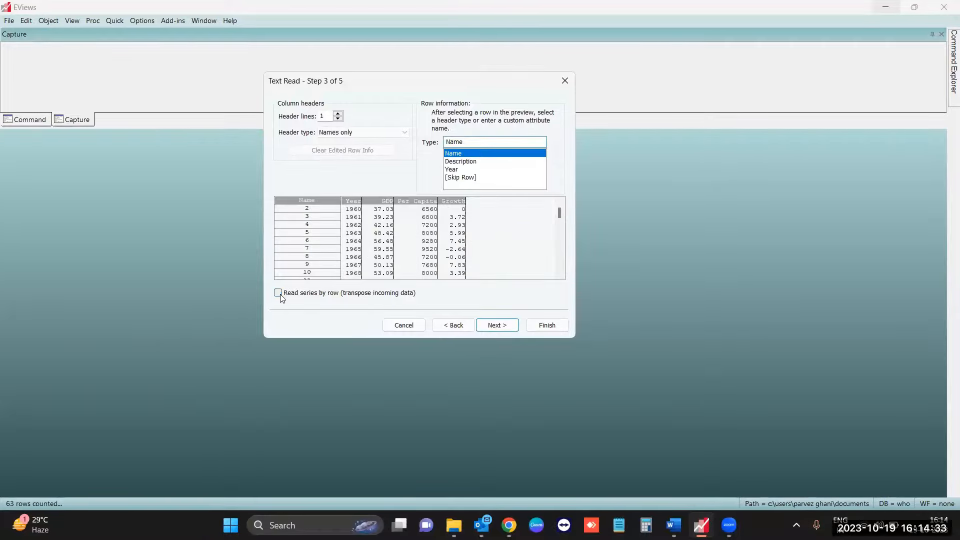
# - Accept one header line with names only, check the columns and their data type choices, and keep the Number type
pyautogui.click(497, 325)
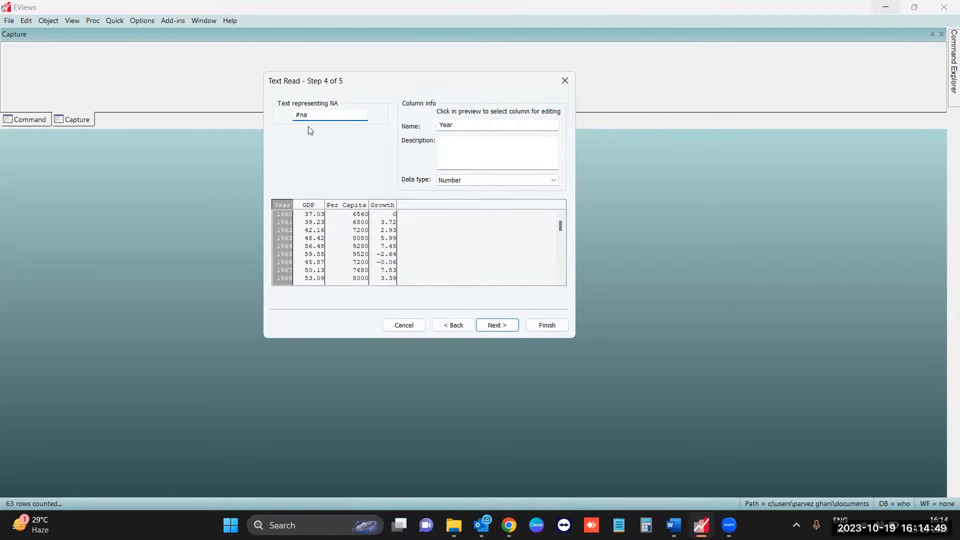
pyautogui.click(470, 181)
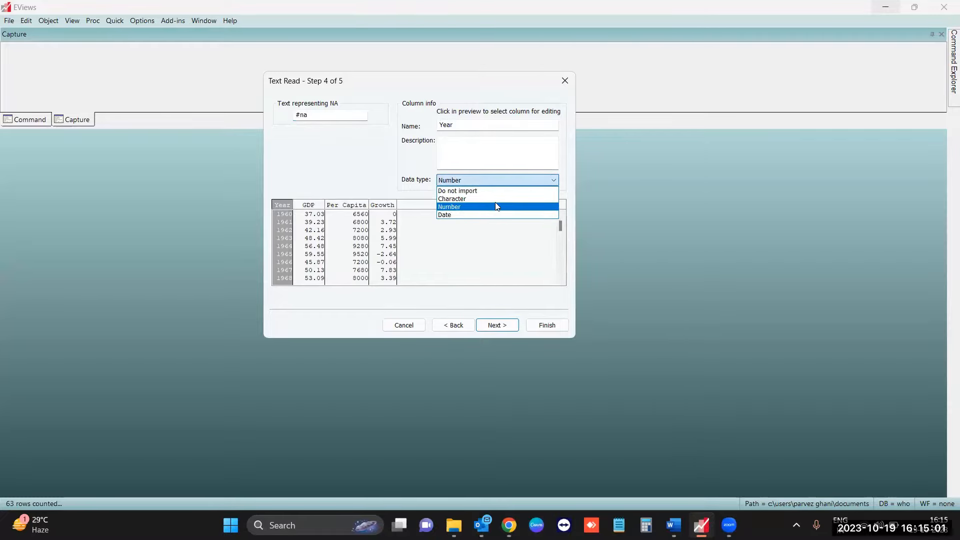
pyautogui.click(475, 179)
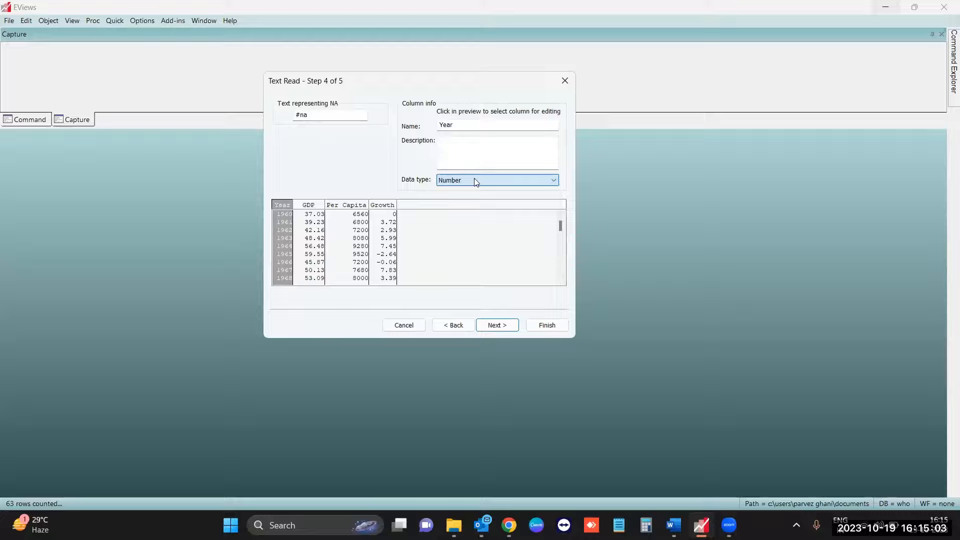
pyautogui.click(308, 205)
pyautogui.click(350, 206)
pyautogui.click(386, 205)
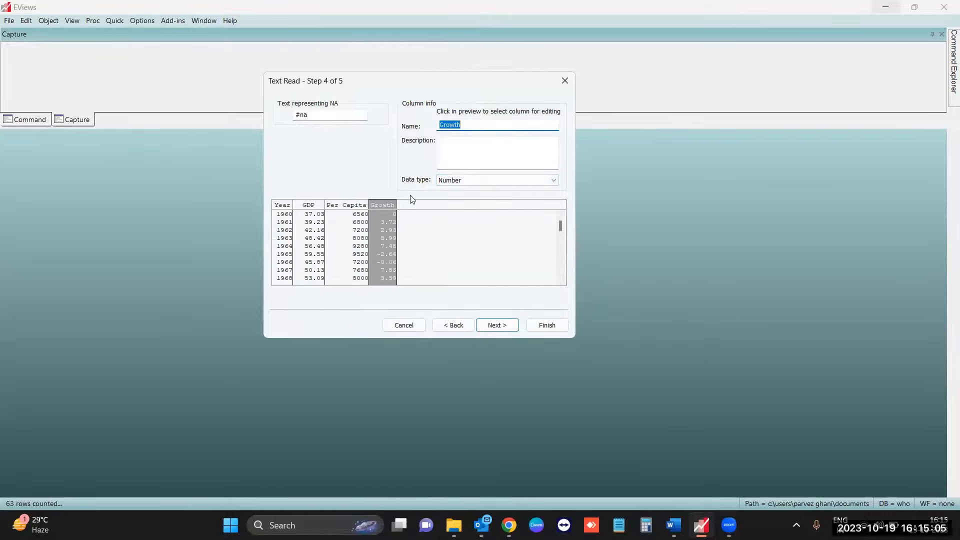
pyautogui.click(465, 183)
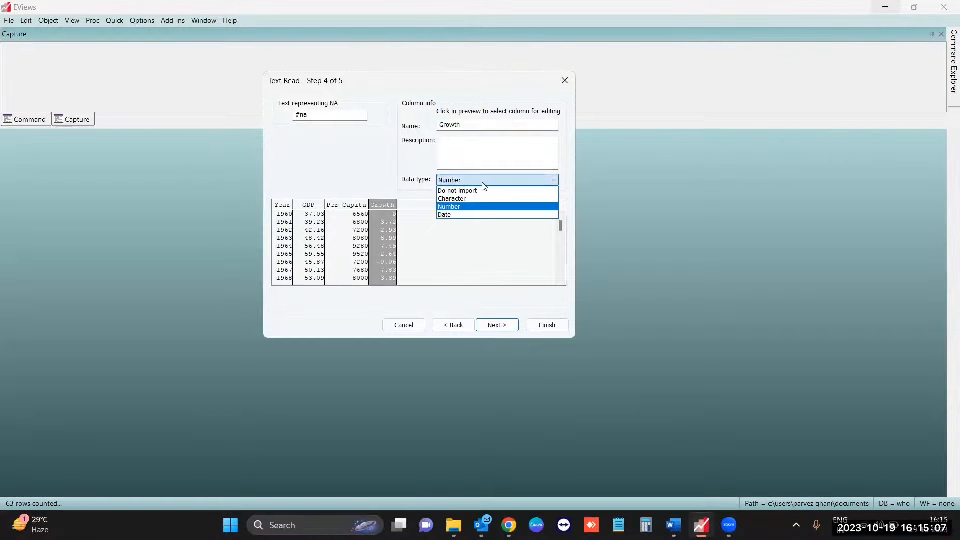
pyautogui.click(396, 189)
pyautogui.click(495, 325)
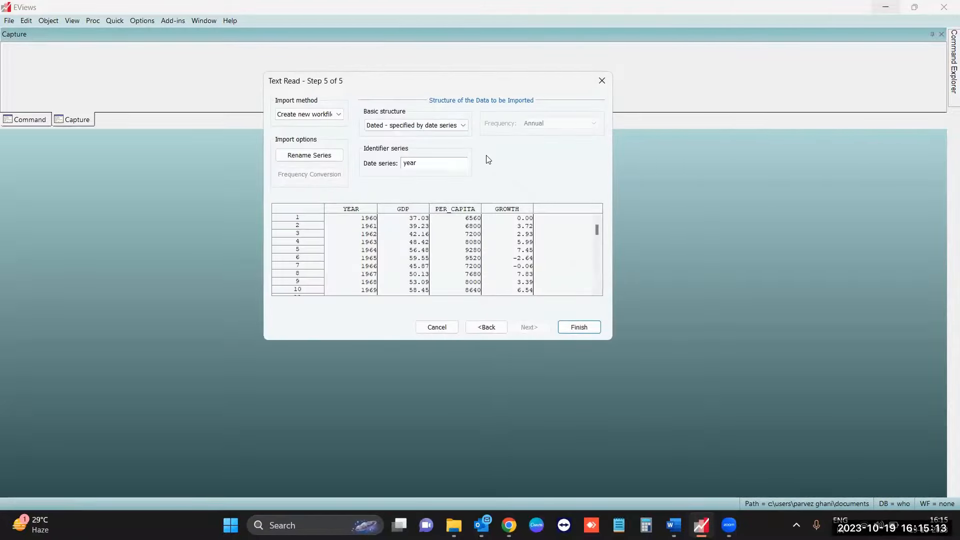
# - Try the Dated - regular frequency structure with Annual frequency and start date 1960
pyautogui.click(461, 129)
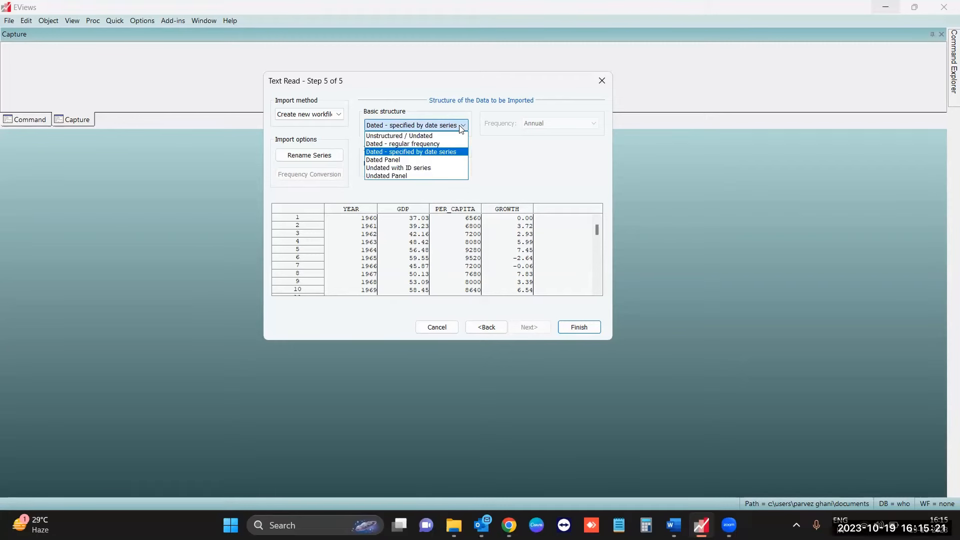
pyautogui.click(465, 156)
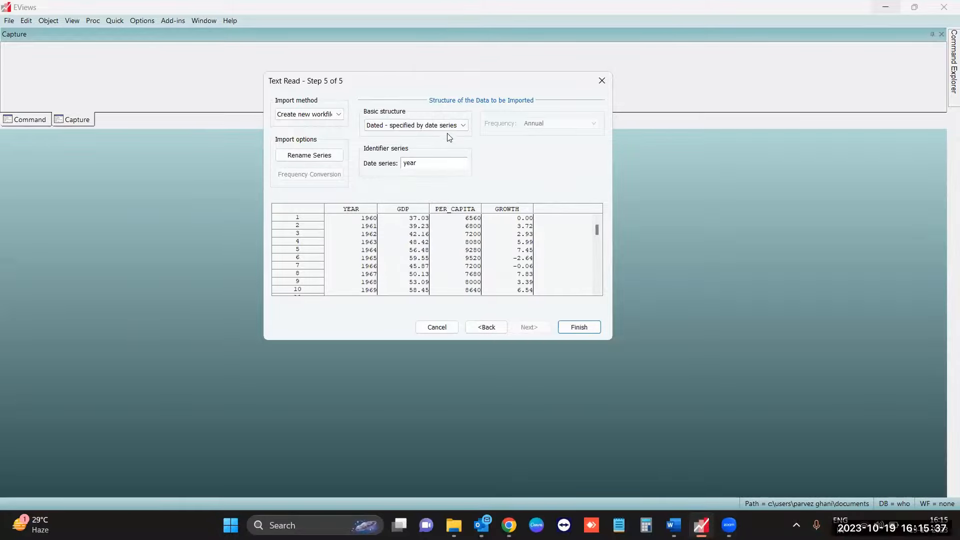
pyautogui.click(463, 126)
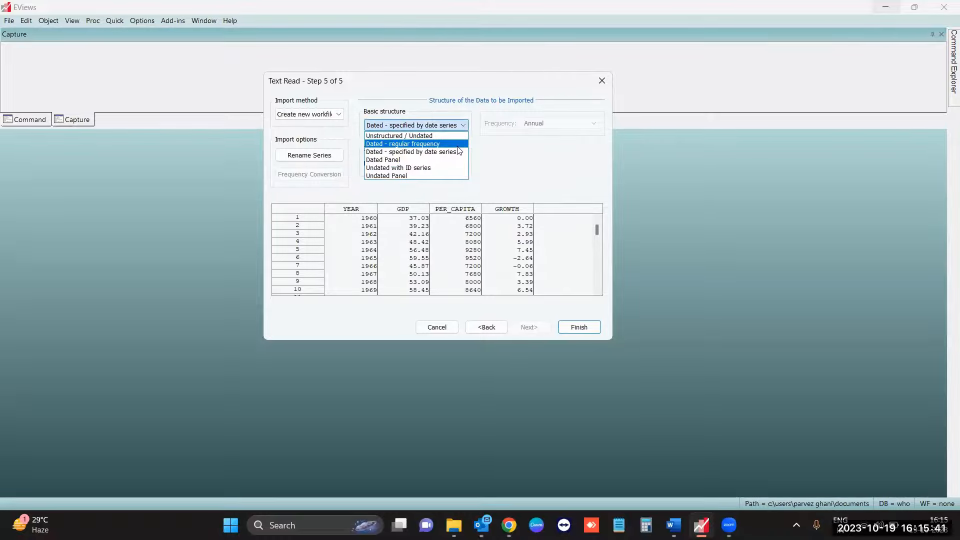
pyautogui.click(458, 145)
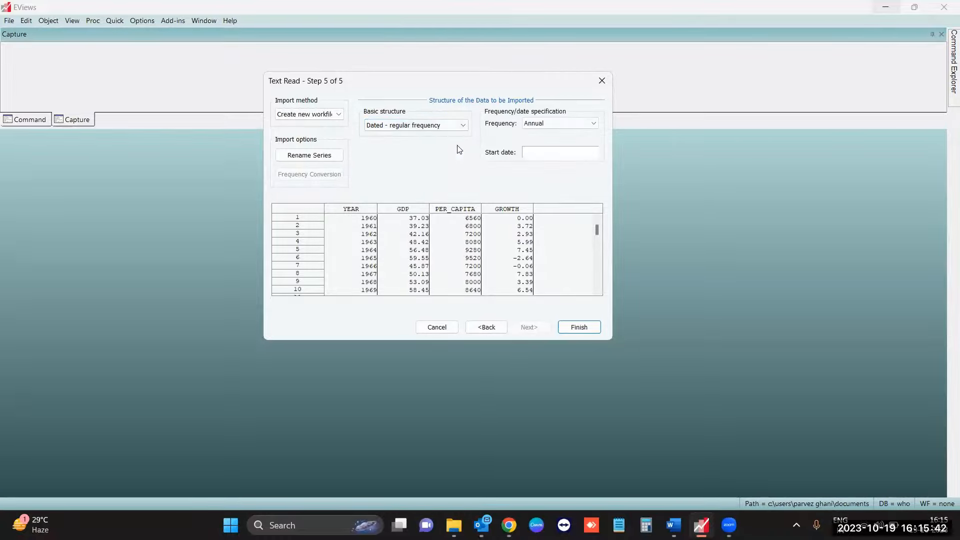
pyautogui.click(554, 126)
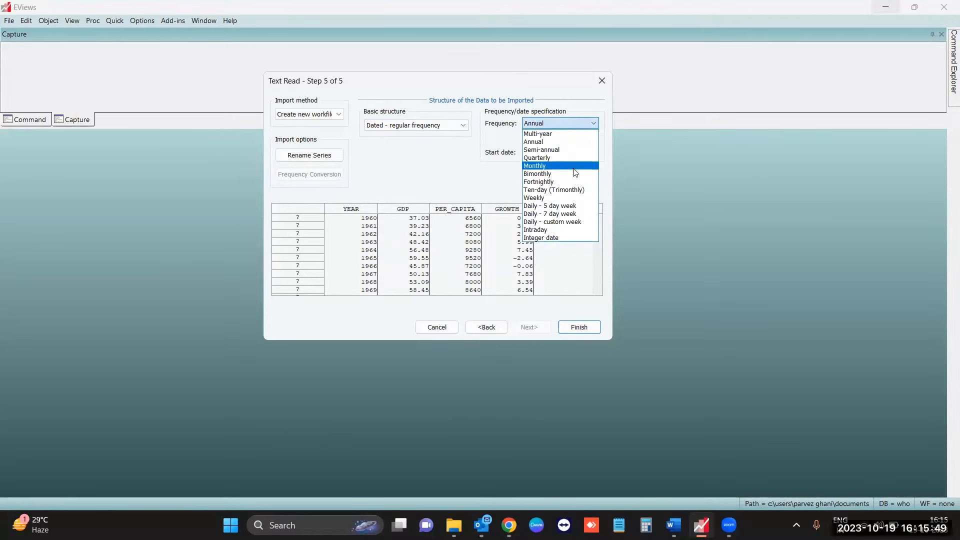
pyautogui.click(565, 143)
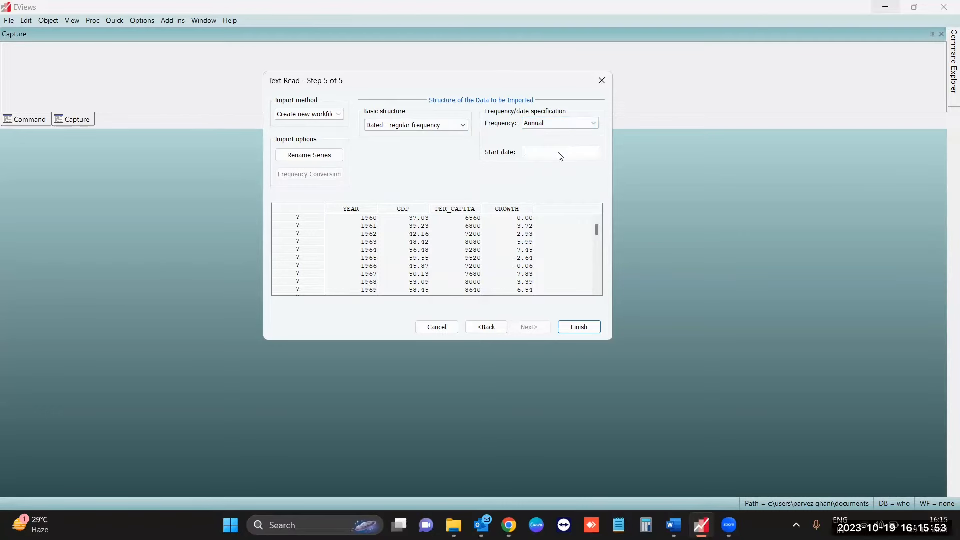
pyautogui.write('1960')
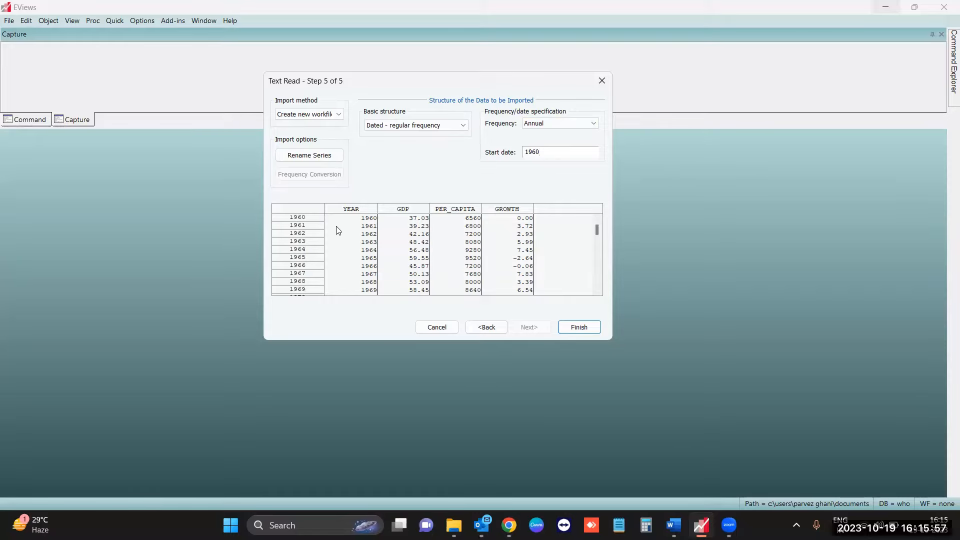
# - Structure the data as dated by the year date series and finish the import without linking to the external source
pyautogui.click(451, 126)
pyautogui.click(453, 152)
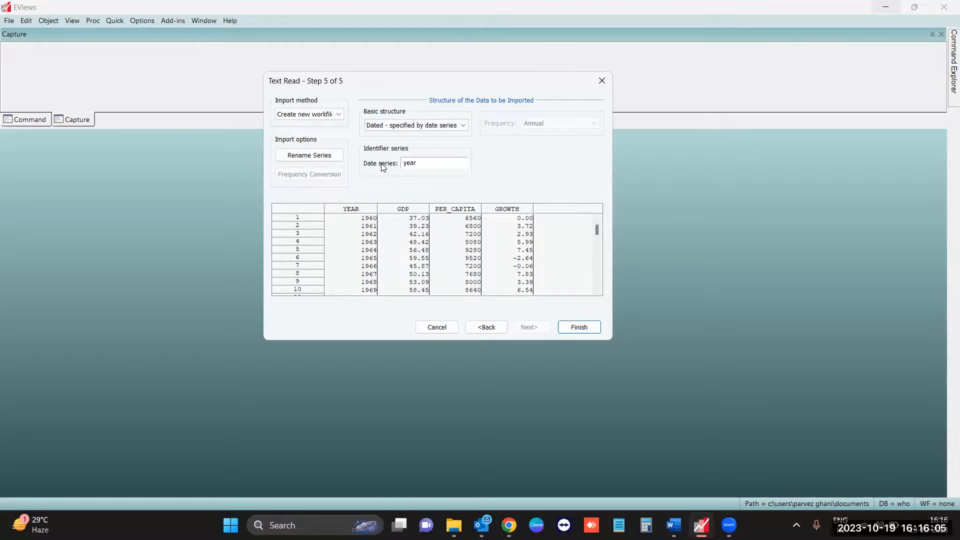
pyautogui.doubleClick(417, 165)
pyautogui.click(573, 328)
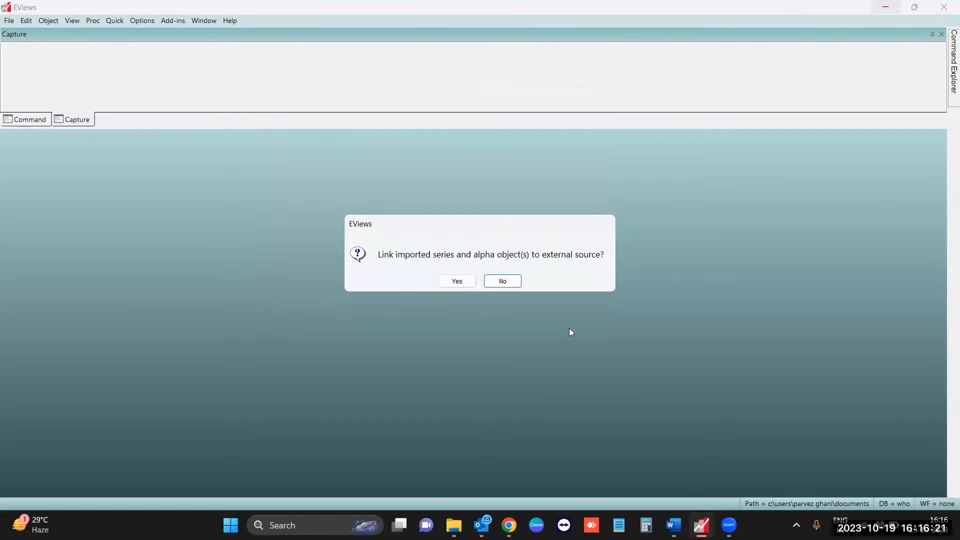
pyautogui.click(511, 283)
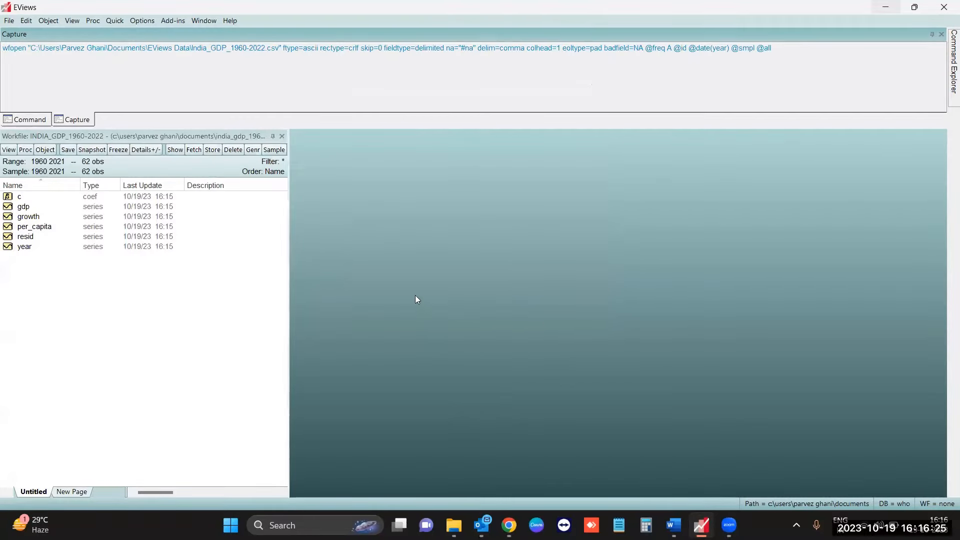
# - Examine the generated wfopen command in the Command pane, highlighting the path of the imported CSV file
pyautogui.click(30, 120)
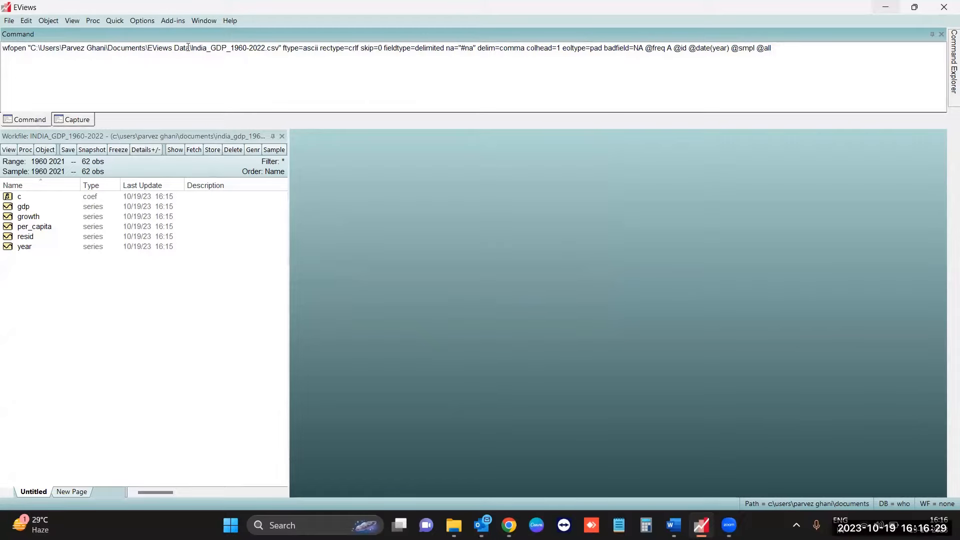
pyautogui.moveTo(35, 48); pyautogui.dragTo(278, 48)
pyautogui.click(558, 69)
pyautogui.click(46, 273)
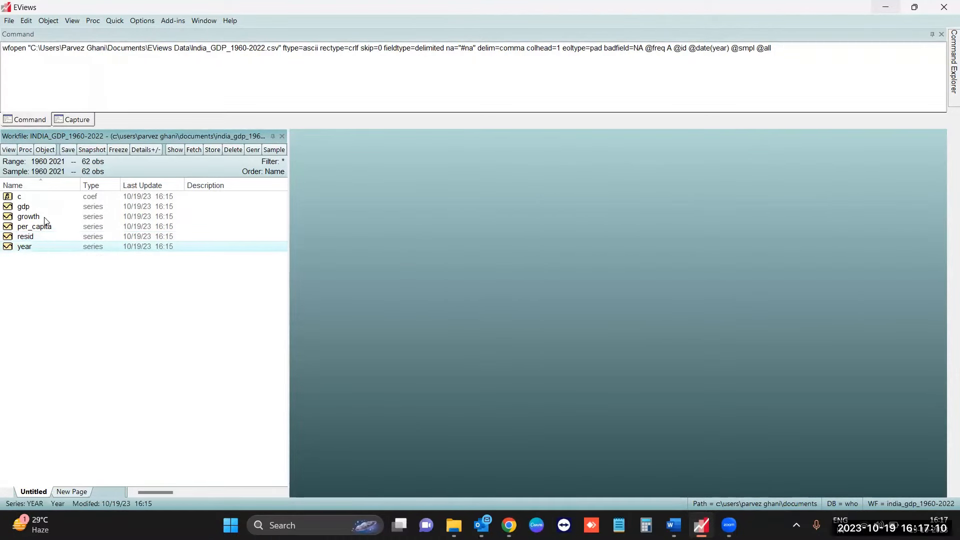
# - Open the year series as a spreadsheet and look through its annual values
pyautogui.doubleClick(58, 247)
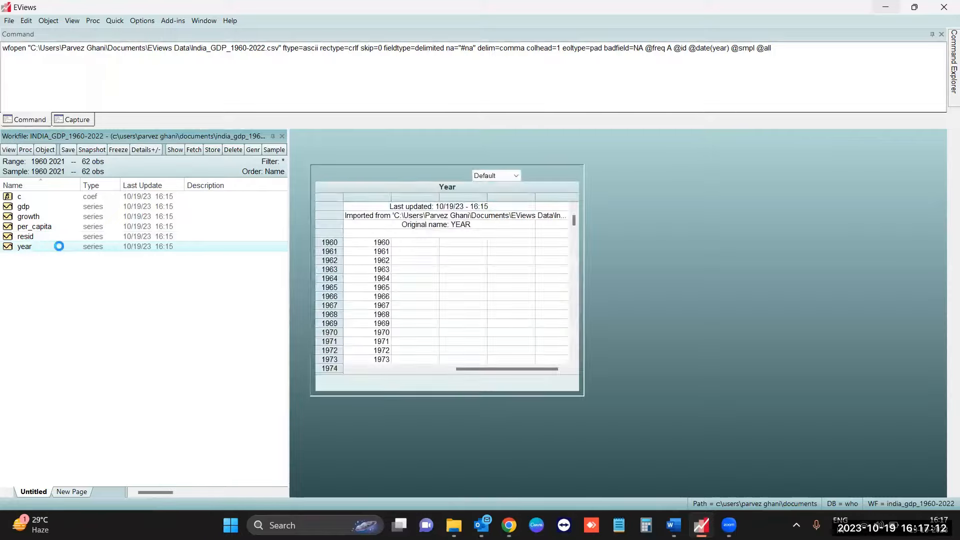
pyautogui.scroll(-1, 352, 440)
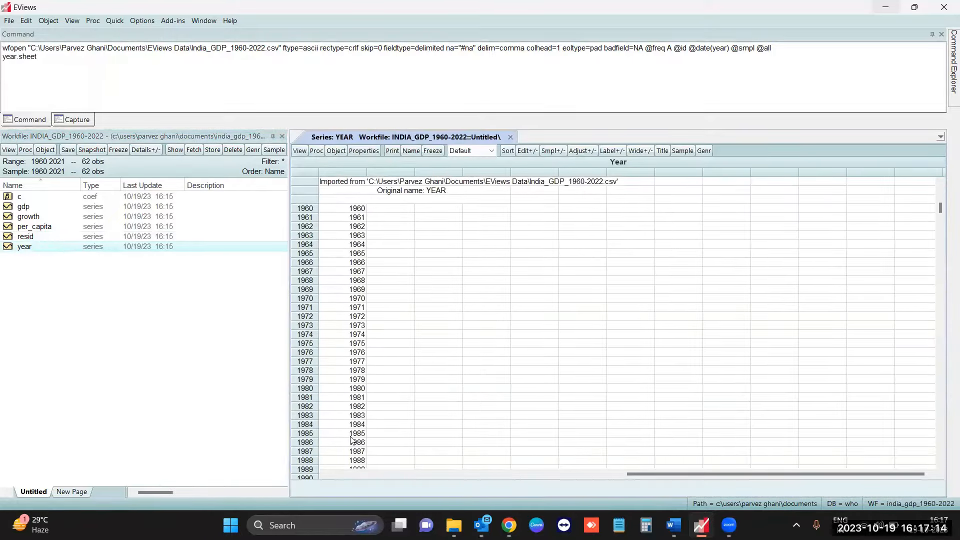
pyautogui.scroll(-3, 352, 440)
pyautogui.scroll(5, 353, 434)
# - Open the per_capita series and review its values from 1960 to 2021
pyautogui.doubleClick(28, 227)
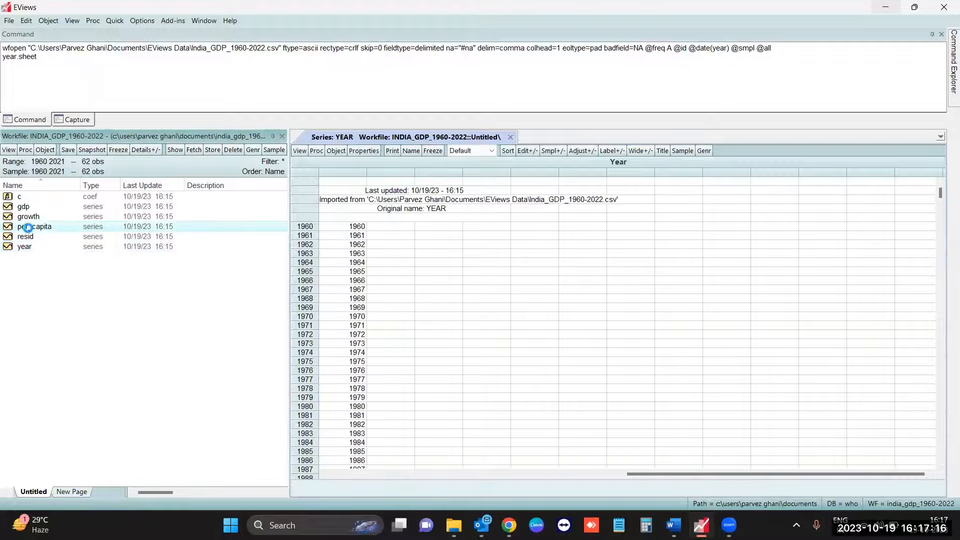
pyautogui.scroll(-3, 358, 325)
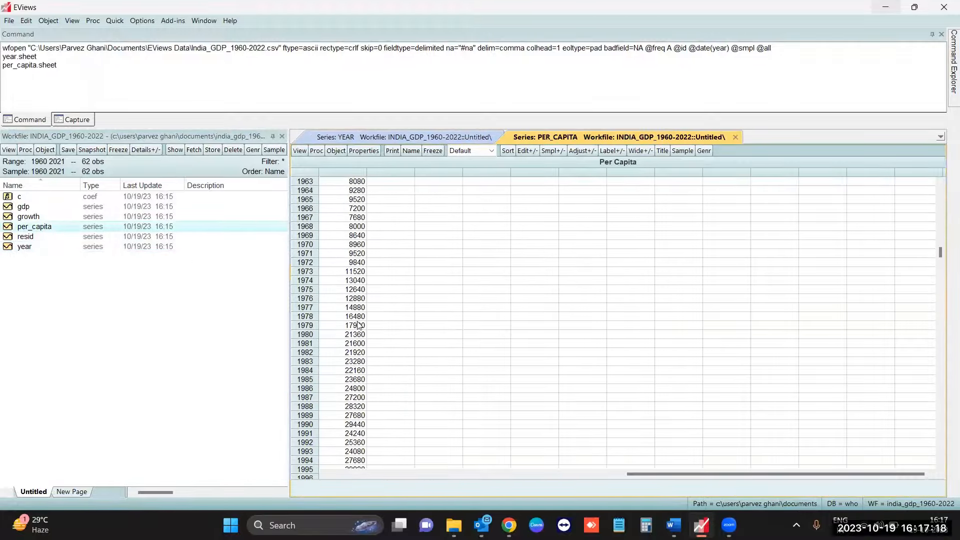
pyautogui.scroll(-1, 358, 325)
pyautogui.scroll(-5, 322, 332)
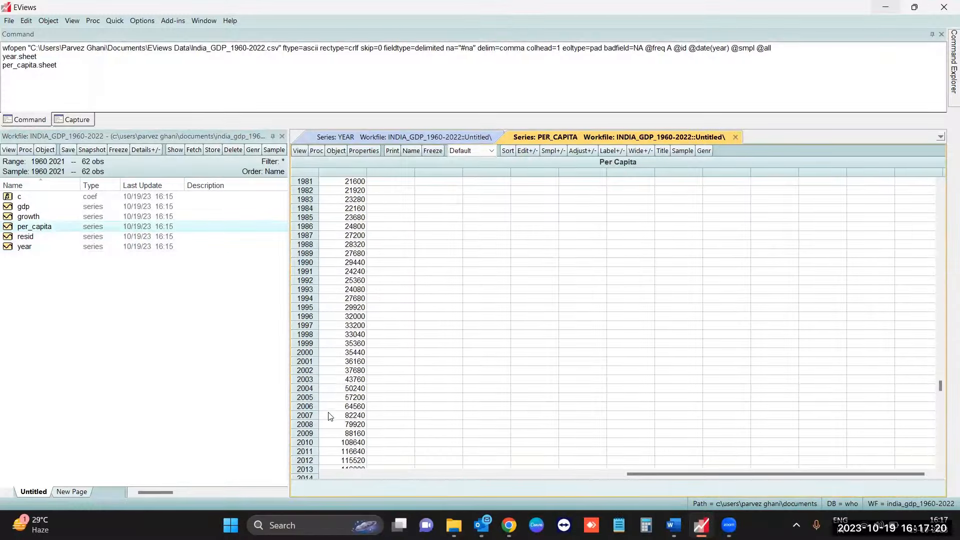
pyautogui.scroll(-3, 330, 422)
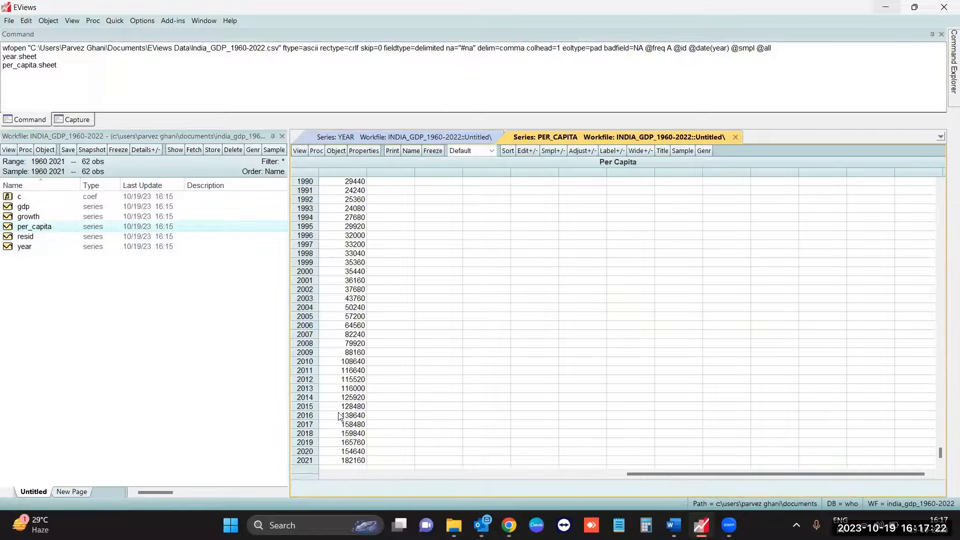
pyautogui.scroll(10, 324, 340)
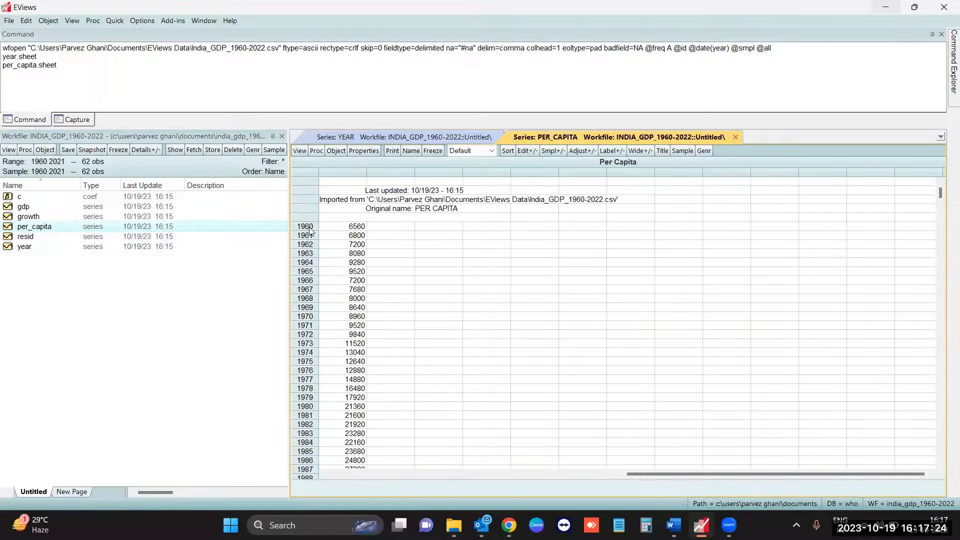
# - Open the growth and gdp series in turn and look through their yearly values
pyautogui.doubleClick(63, 217)
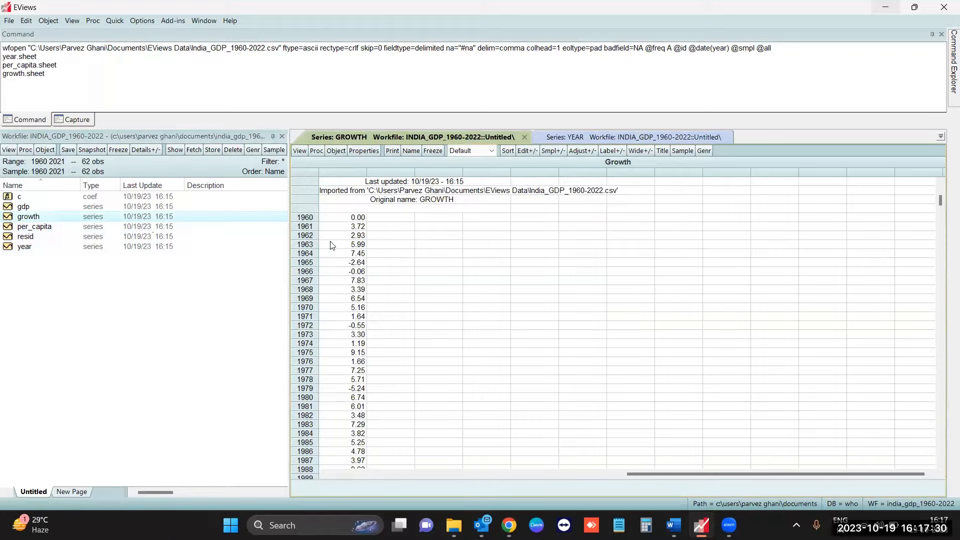
pyautogui.scroll(-10, 333, 318)
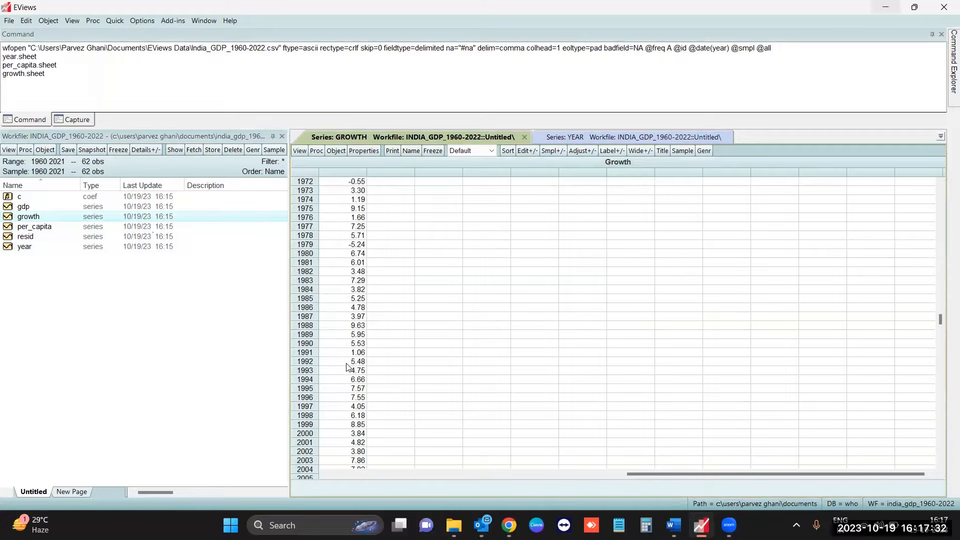
pyautogui.doubleClick(61, 208)
pyautogui.scroll(-4, 365, 283)
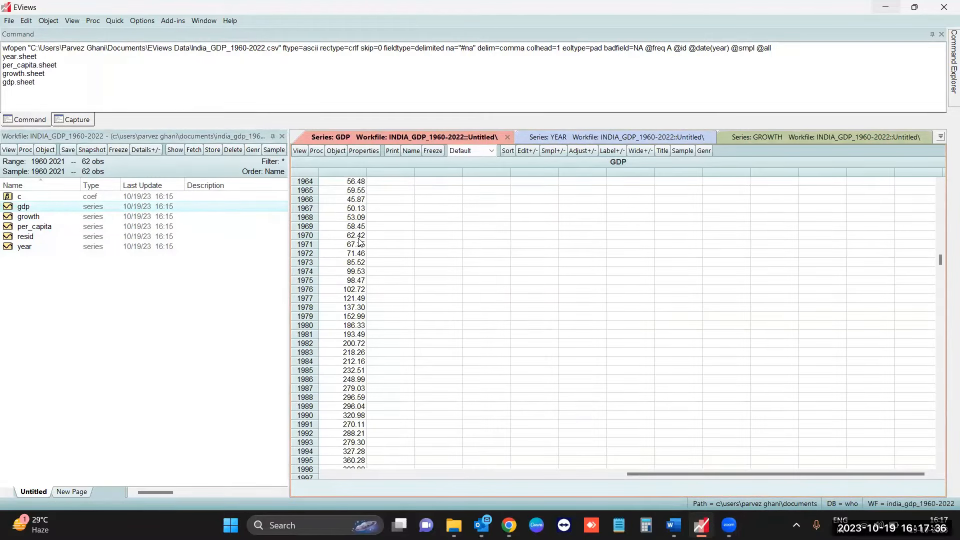
pyautogui.scroll(4, 366, 282)
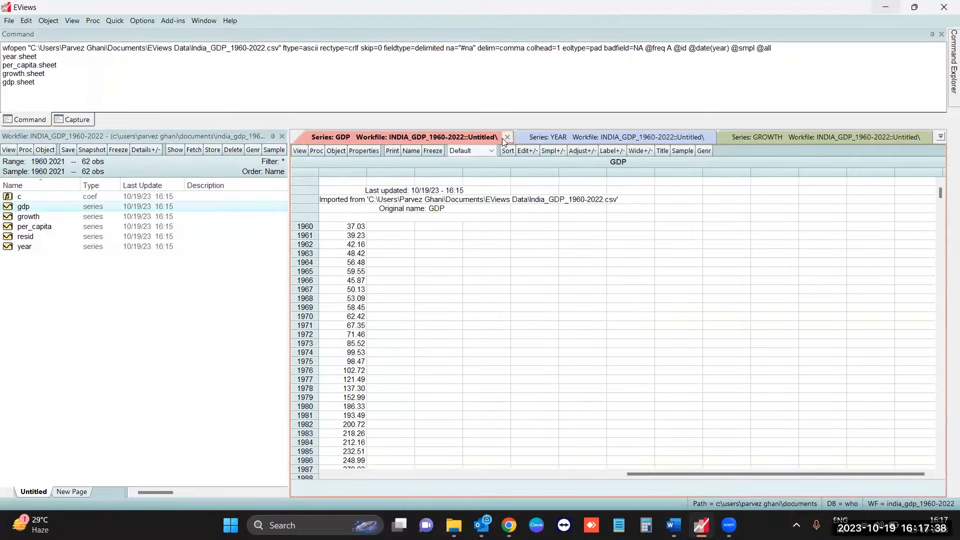
# - Switch back and forth between the open gdp, year and growth series windows to compare them
pyautogui.click(547, 137)
pyautogui.click(758, 132)
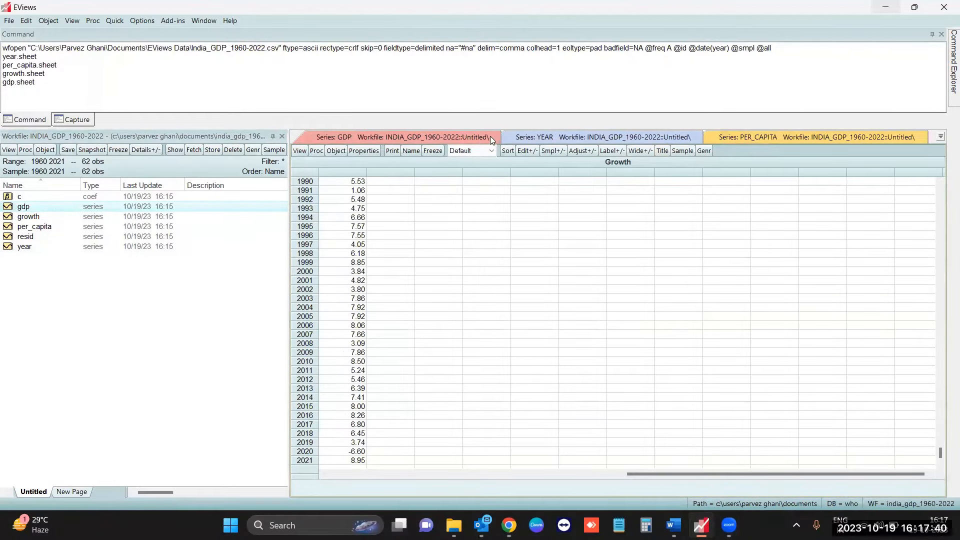
pyautogui.click(408, 136)
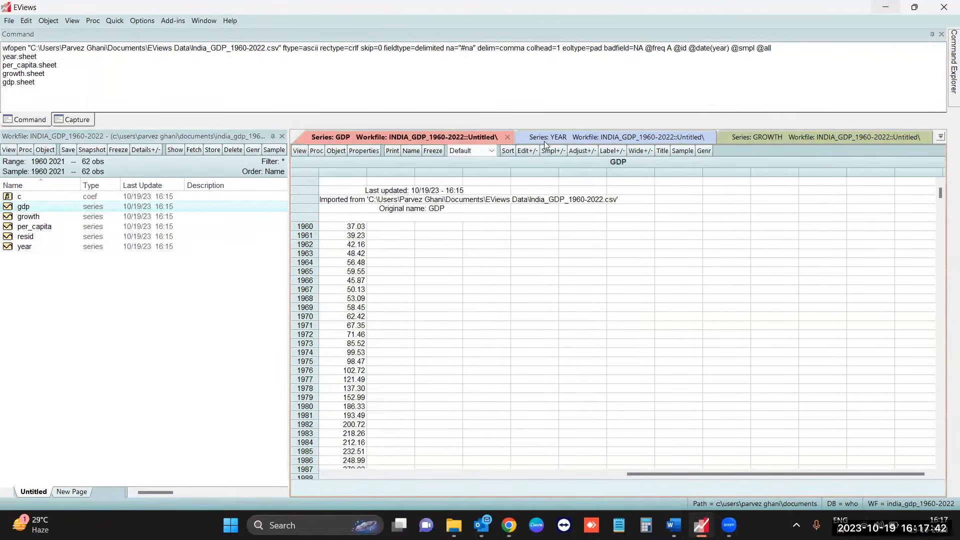
pyautogui.click(564, 139)
pyautogui.click(772, 136)
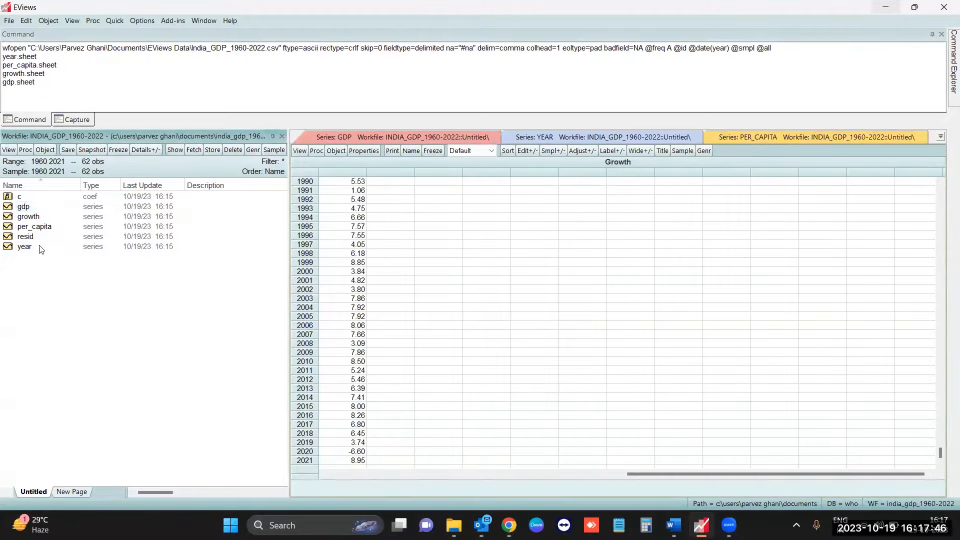
# - Open the gdp, growth, per_capita and year series together as a group and look through the combined spreadsheet
pyautogui.moveTo(60, 210); pyautogui.dragTo(66, 226)
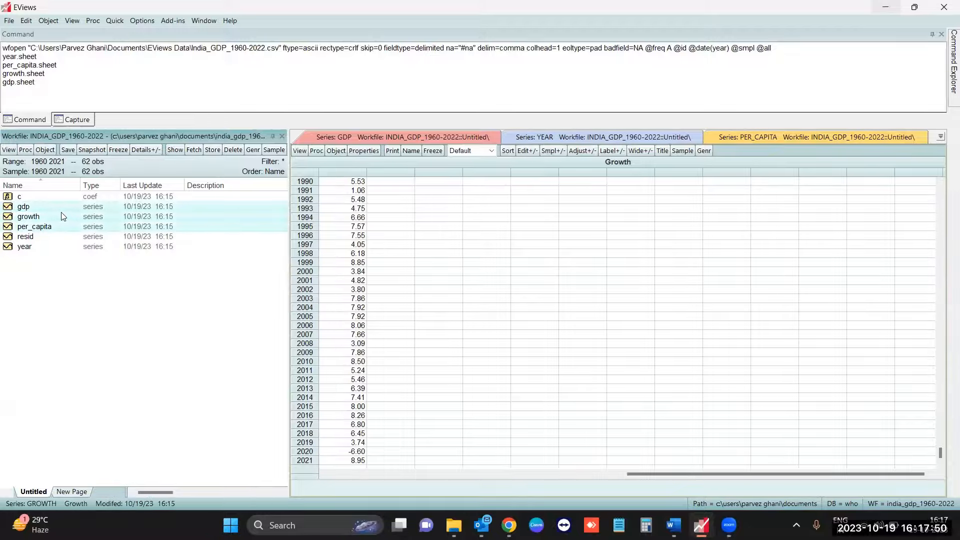
pyautogui.keyDown('shift'); pyautogui.click(39, 249); pyautogui.keyUp('shift')
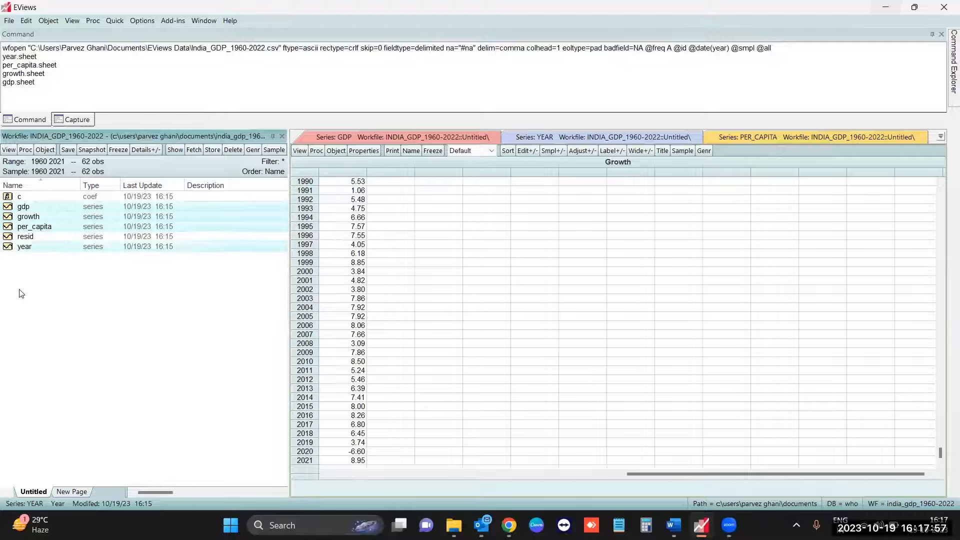
pyautogui.rightClick(73, 219)
pyautogui.moveTo(105, 225)
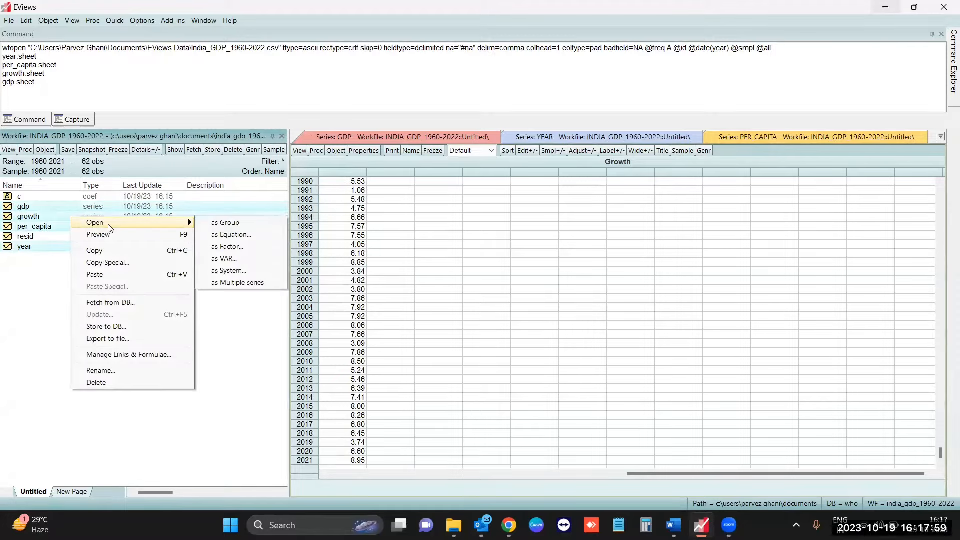
pyautogui.click(225, 225)
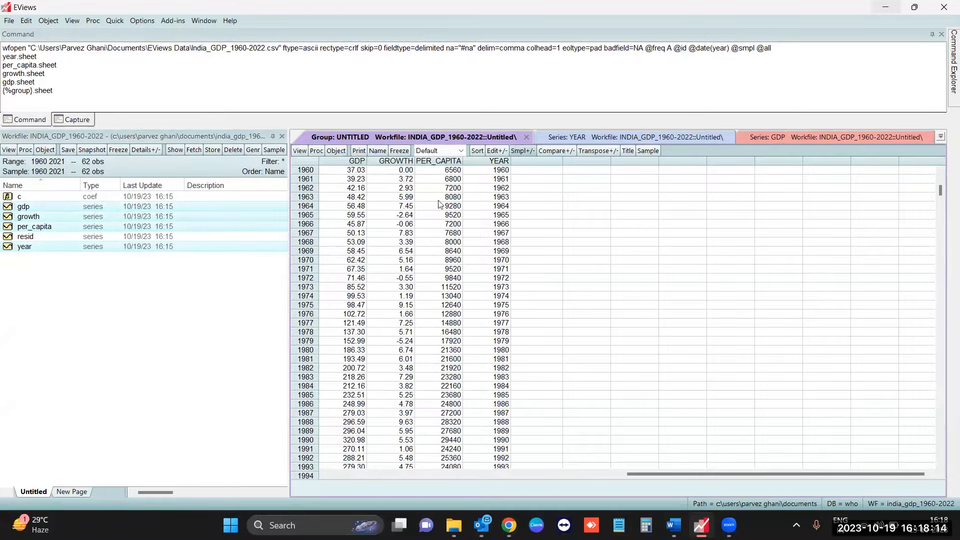
pyautogui.scroll(-6, 469, 291)
pyautogui.scroll(-4, 468, 292)
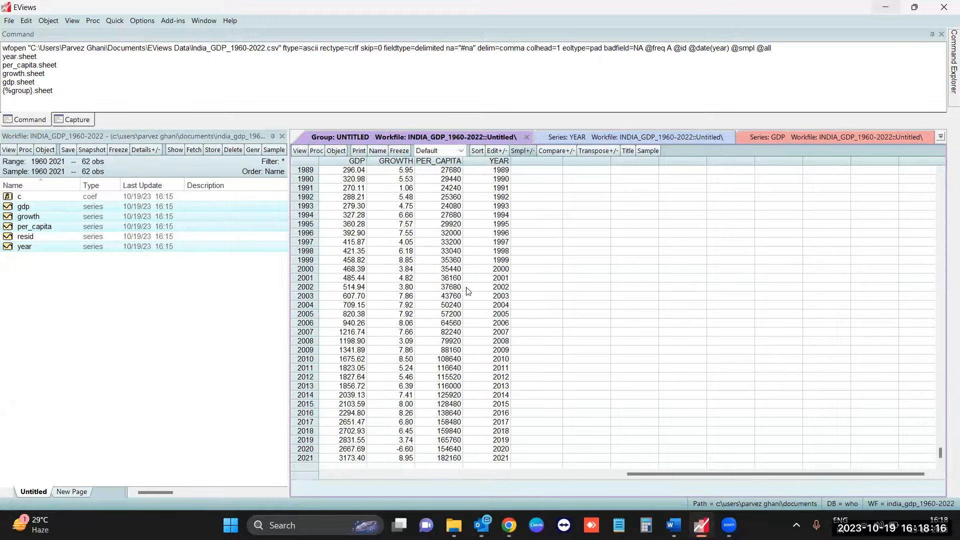
pyautogui.scroll(10, 466, 291)
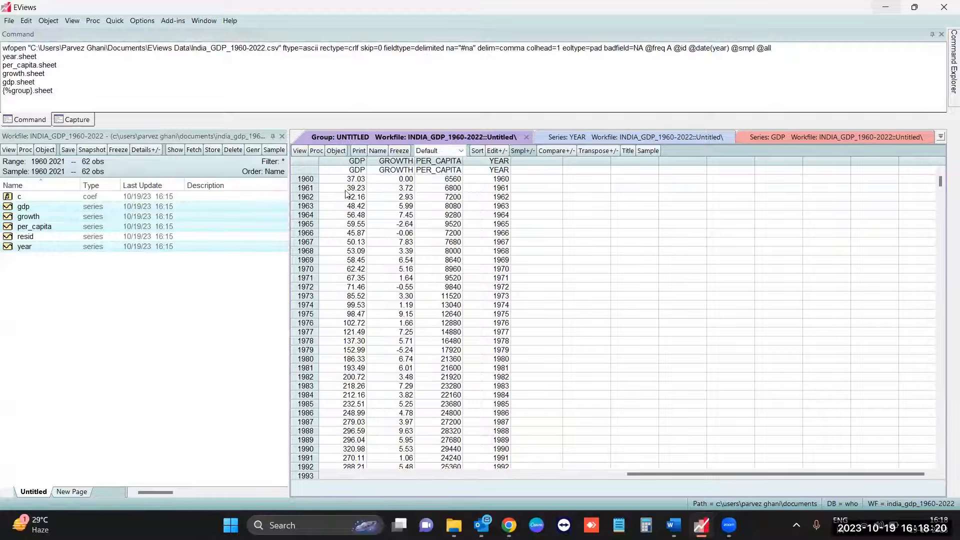
# - Freeze the group spreadsheet into a table, name it table01, and select it in the workfile
pyautogui.click(392, 152)
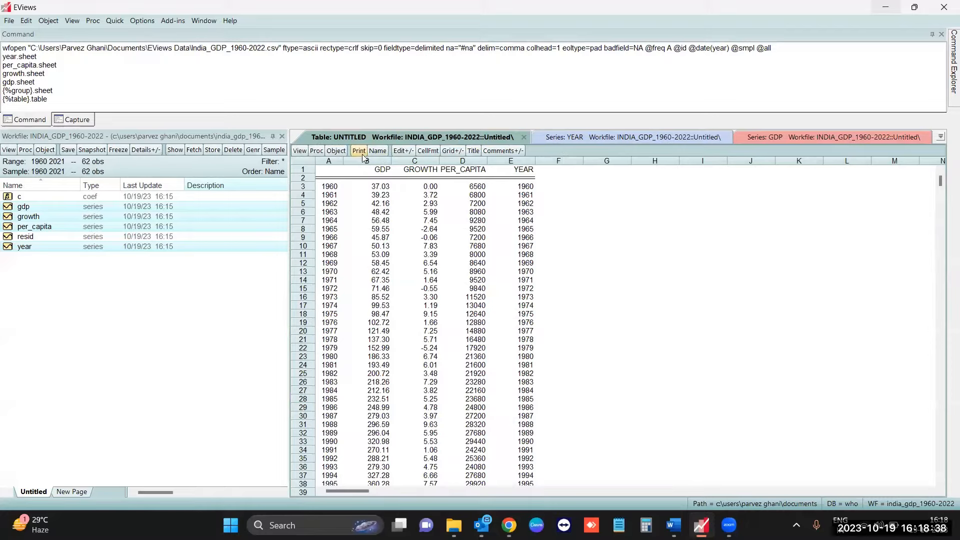
pyautogui.click(377, 151)
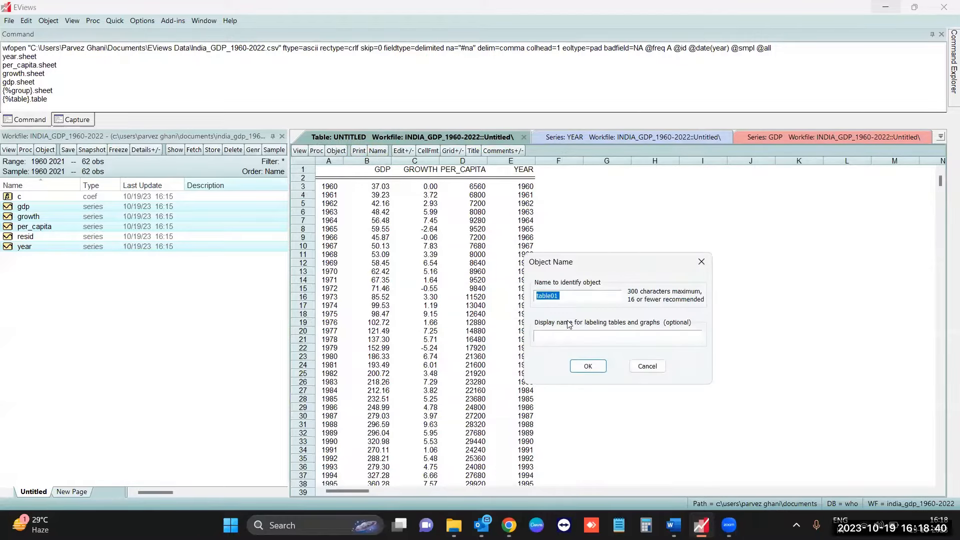
pyautogui.click(589, 367)
pyautogui.click(31, 247)
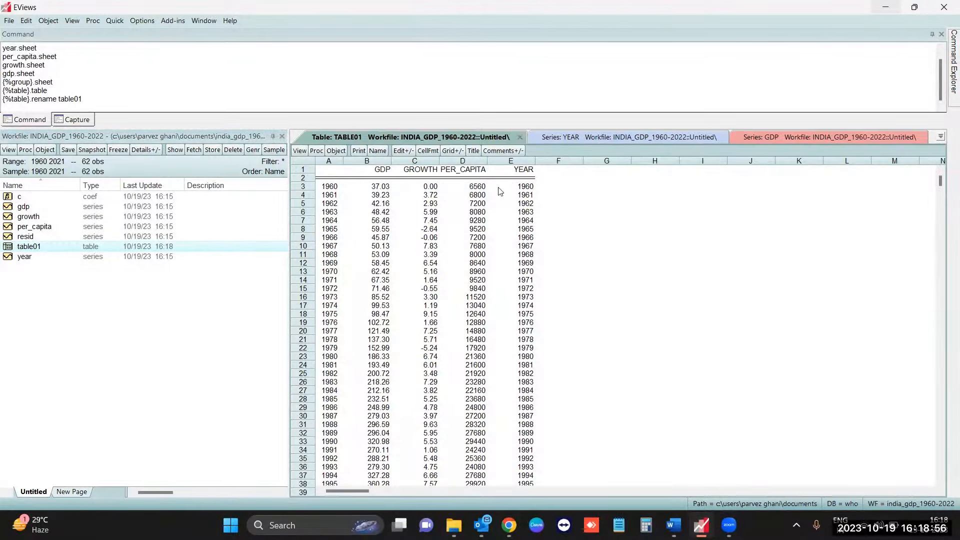
# - Close the table01 window and close the untitled group, agreeing to delete it
pyautogui.click(521, 138)
pyautogui.click(526, 138)
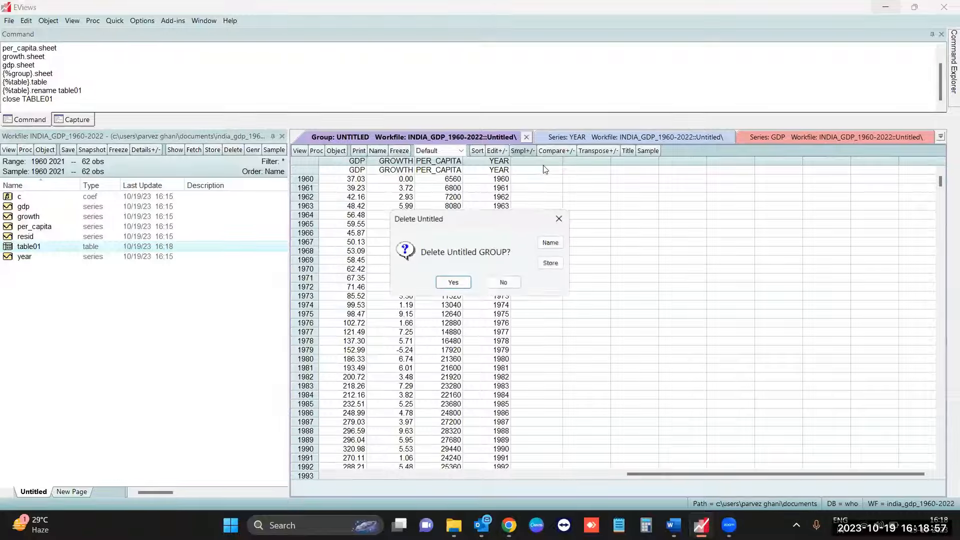
pyautogui.click(452, 284)
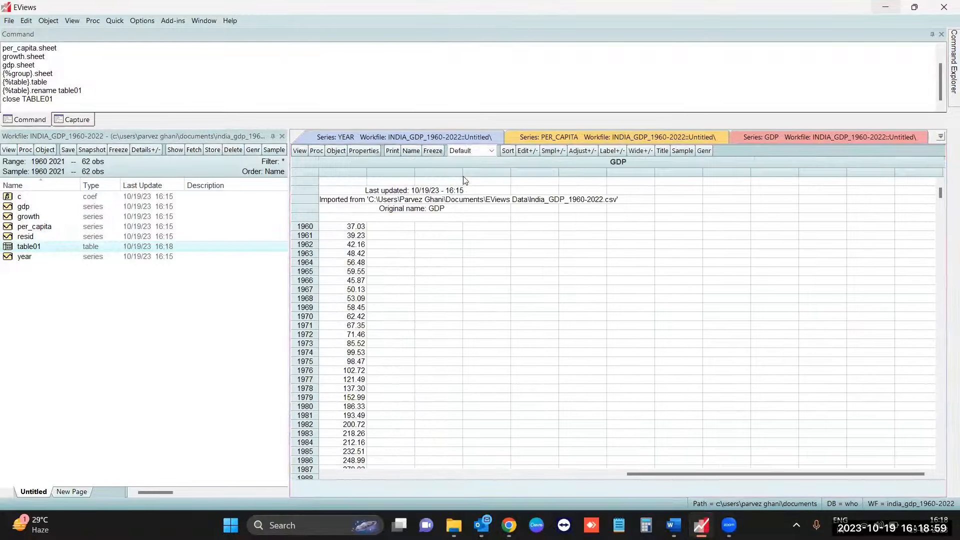
# - Close the per_capita, year and growth series windows, keeping gdp open, and clear the workfile selection
pyautogui.click(724, 136)
pyautogui.click(736, 138)
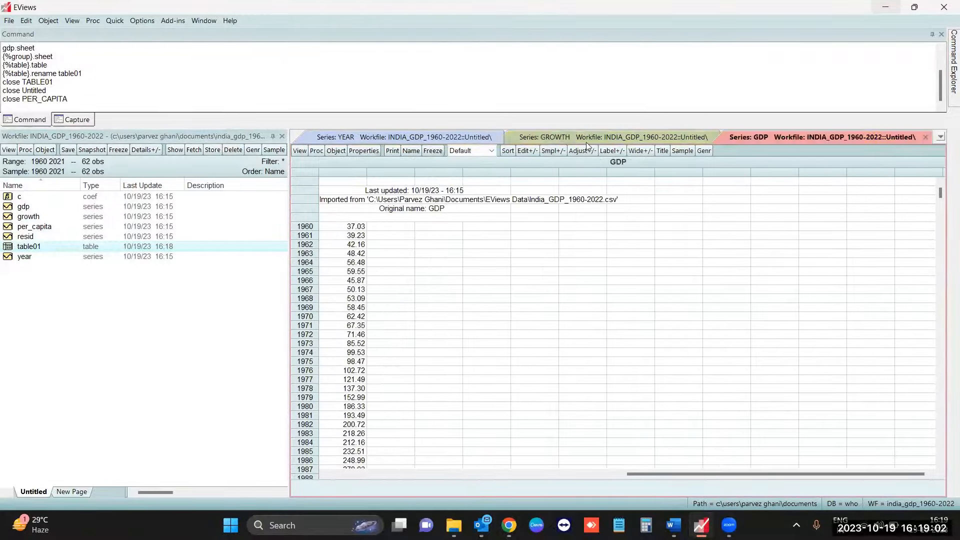
pyautogui.click(499, 140)
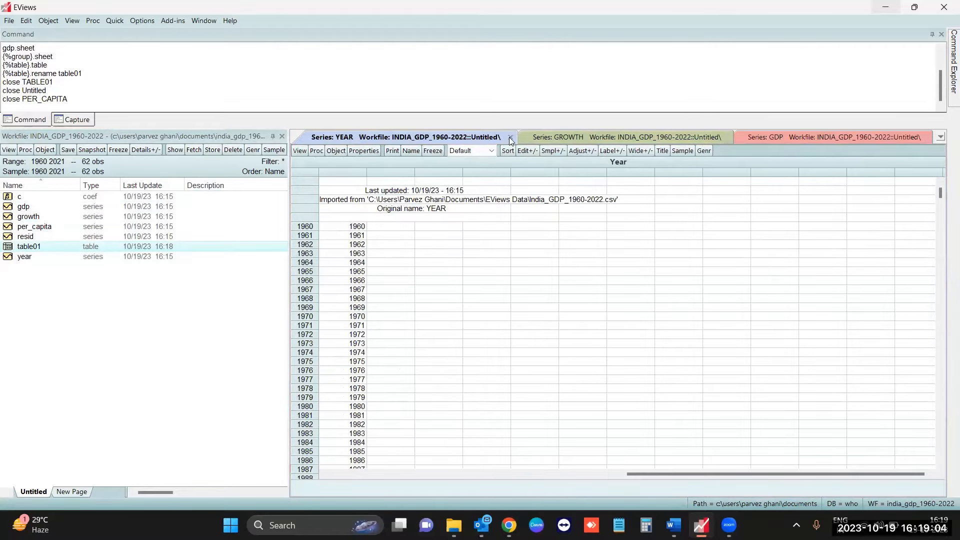
pyautogui.click(510, 137)
pyautogui.click(506, 140)
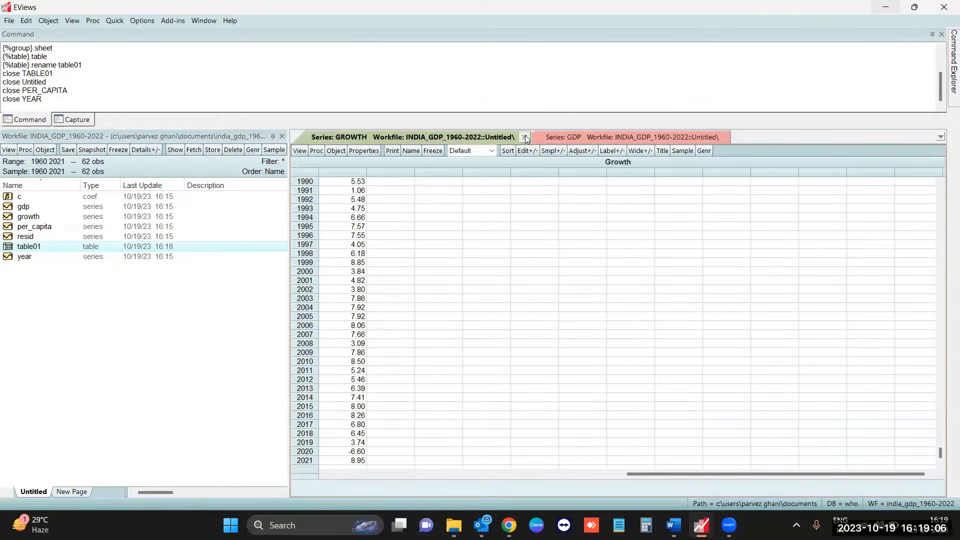
pyautogui.click(525, 137)
pyautogui.click(227, 340)
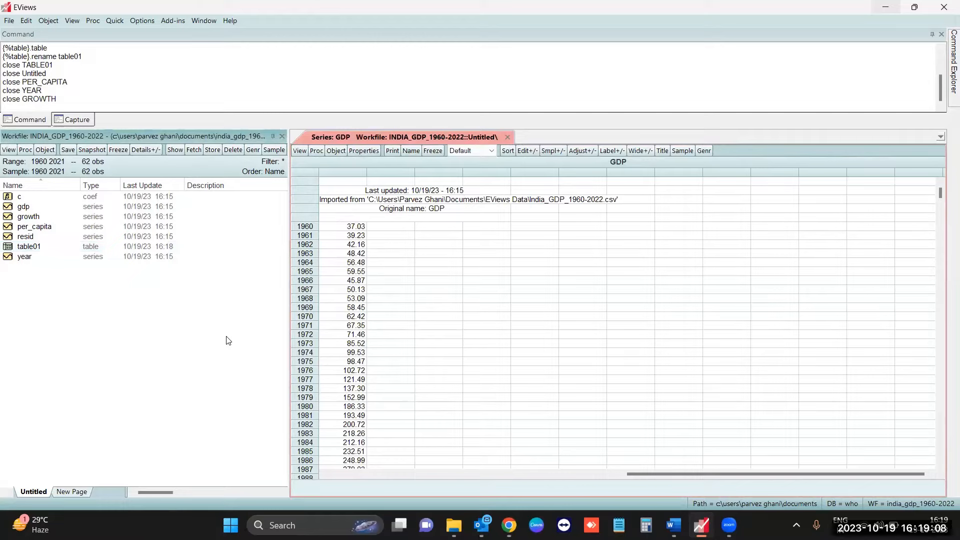
# - Preview the workfile objects starting from gdp, checking the details, values and graphs through growth, per_capita and resid
pyautogui.rightClick(64, 211)
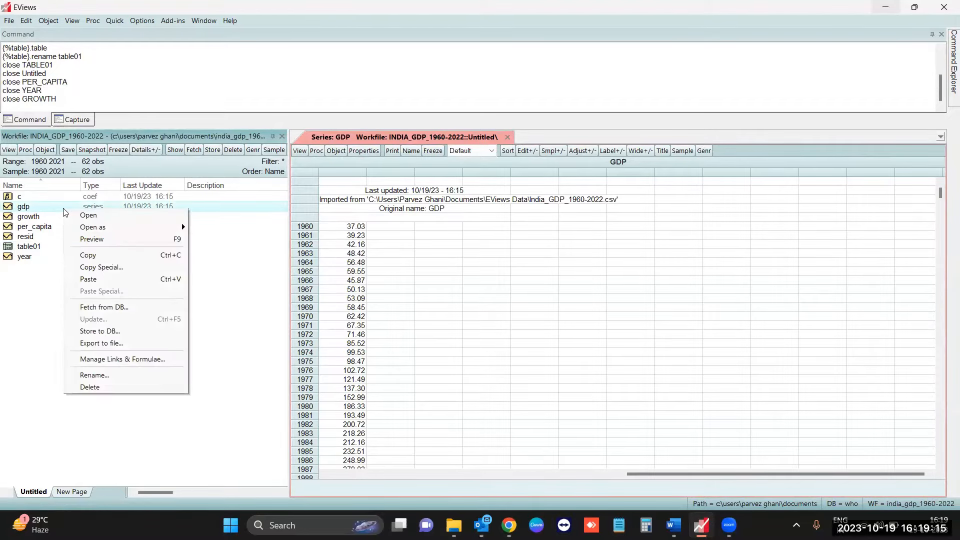
pyautogui.click(101, 241)
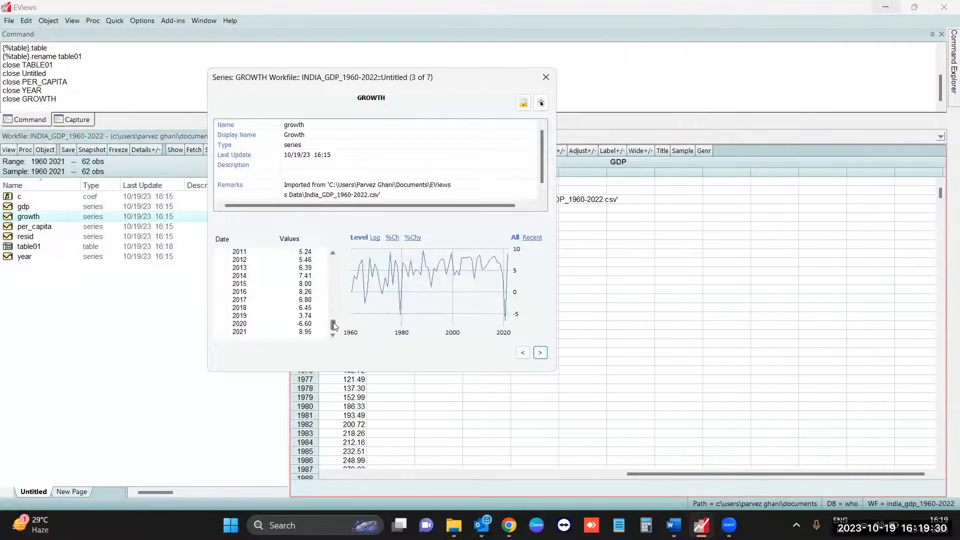
pyautogui.moveTo(335, 326)
pyautogui.mouseDown()
pyautogui.moveTo(334, 268)
pyautogui.moveTo(345, 339)
pyautogui.mouseUp()
pyautogui.click(540, 352)
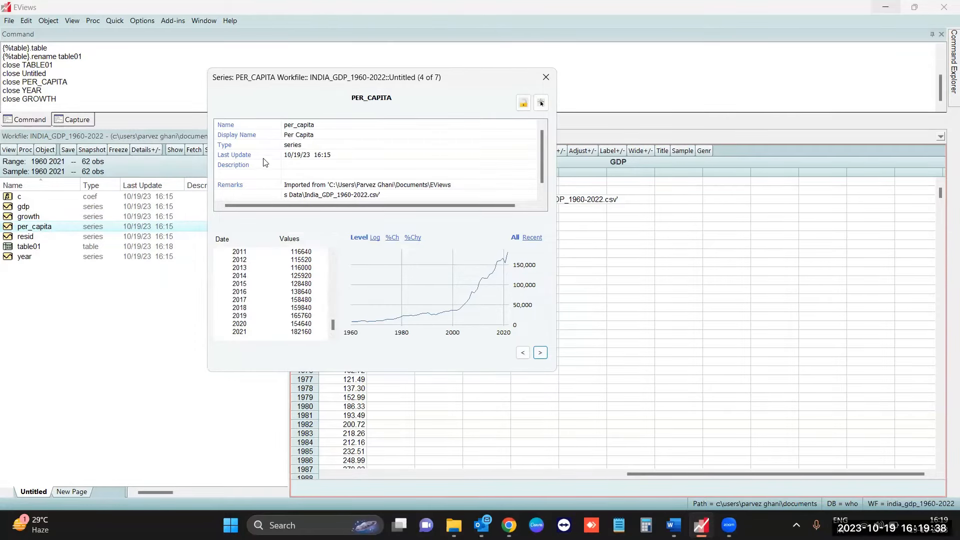
pyautogui.scroll(-1, 350, 165)
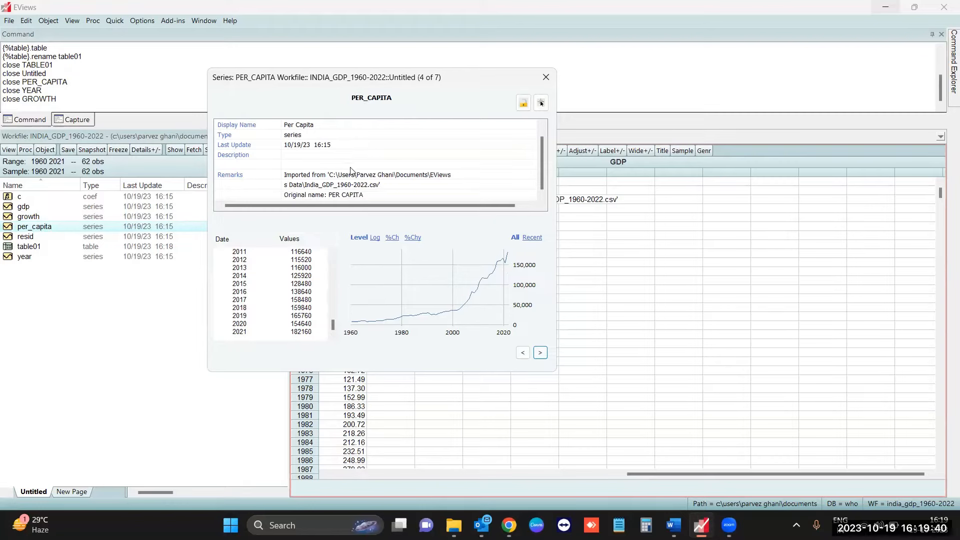
pyautogui.scroll(1, 355, 185)
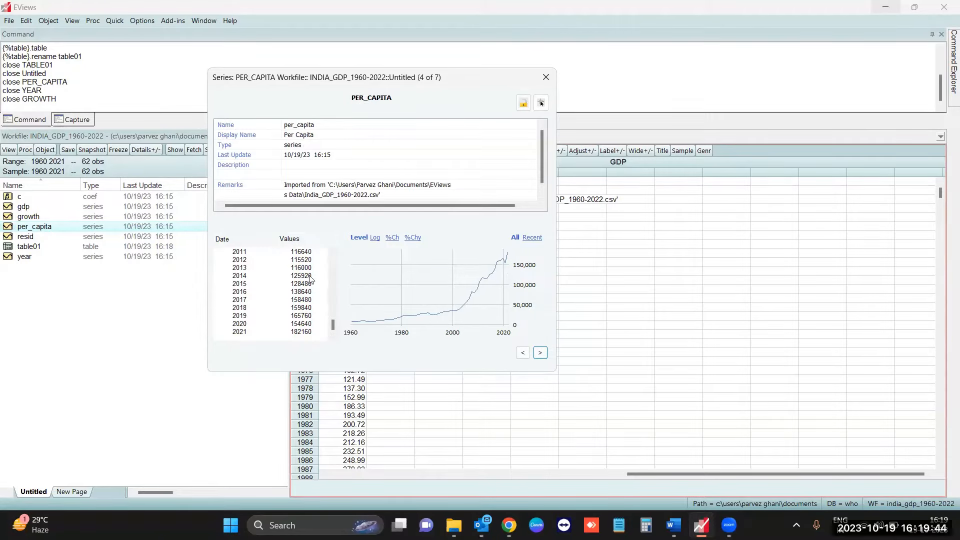
pyautogui.click(541, 354)
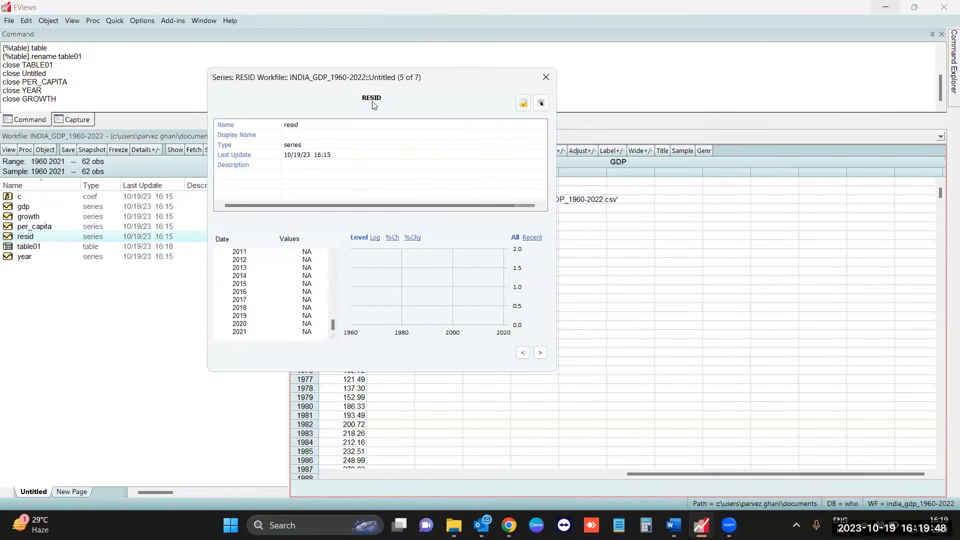
# - Close the preview, open the resid series and c coefficient vector to inspect their contents, and close both windows
pyautogui.click(545, 77)
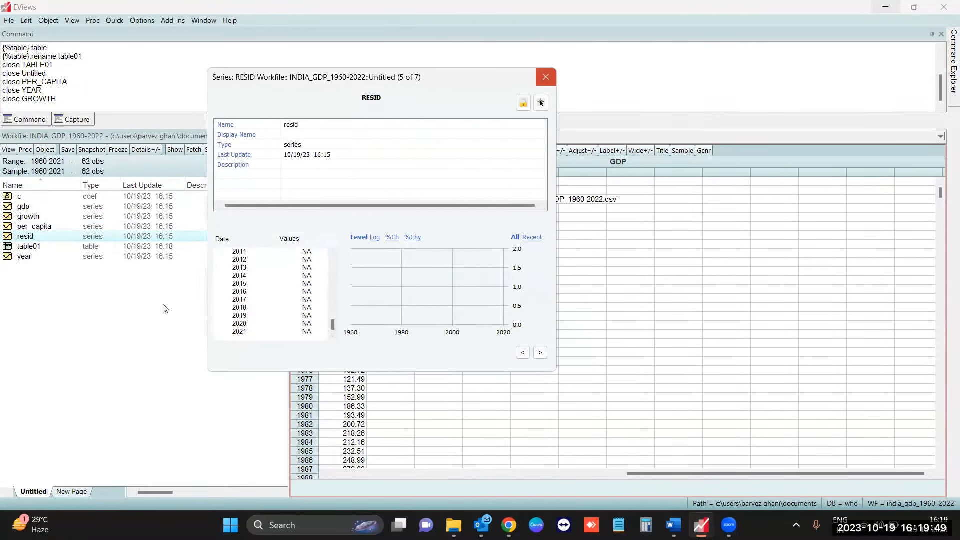
pyautogui.doubleClick(51, 239)
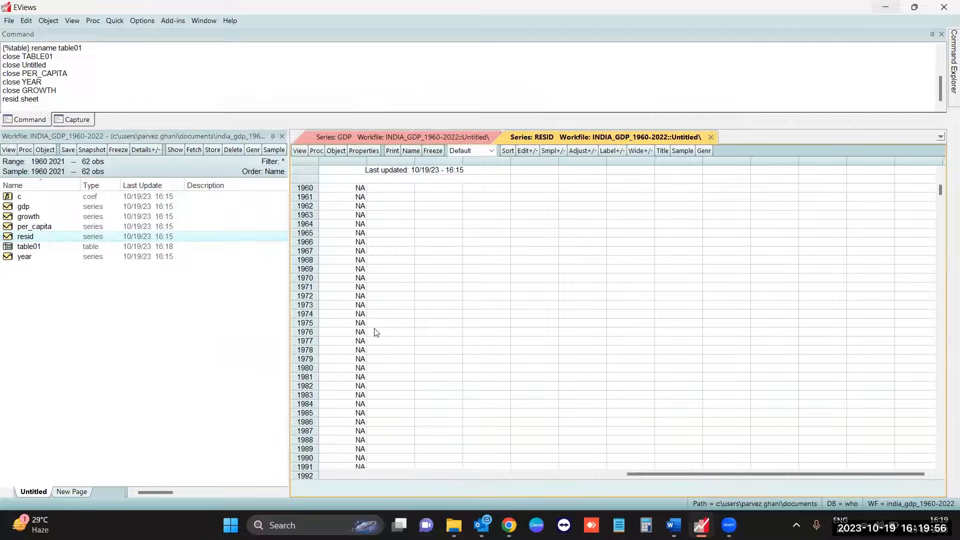
pyautogui.doubleClick(75, 200)
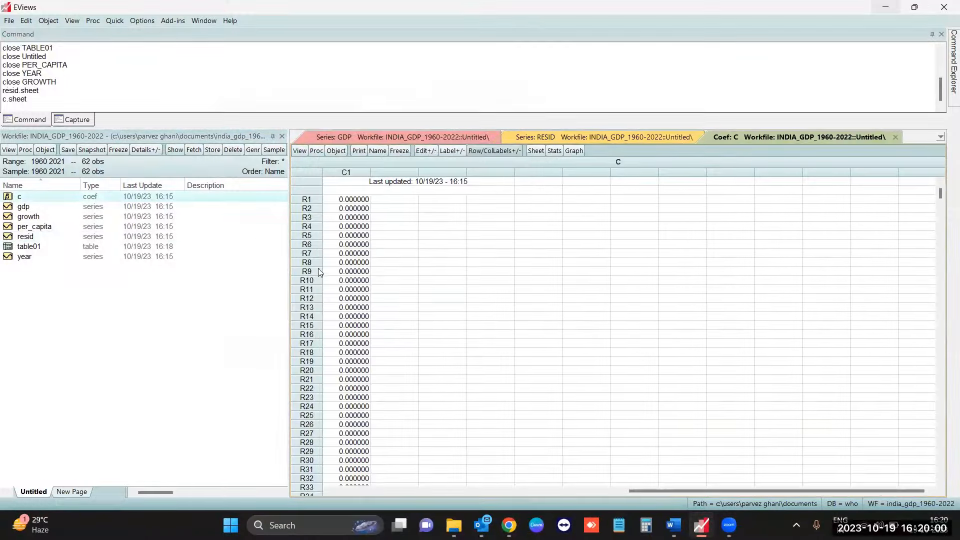
pyautogui.scroll(-3, 363, 340)
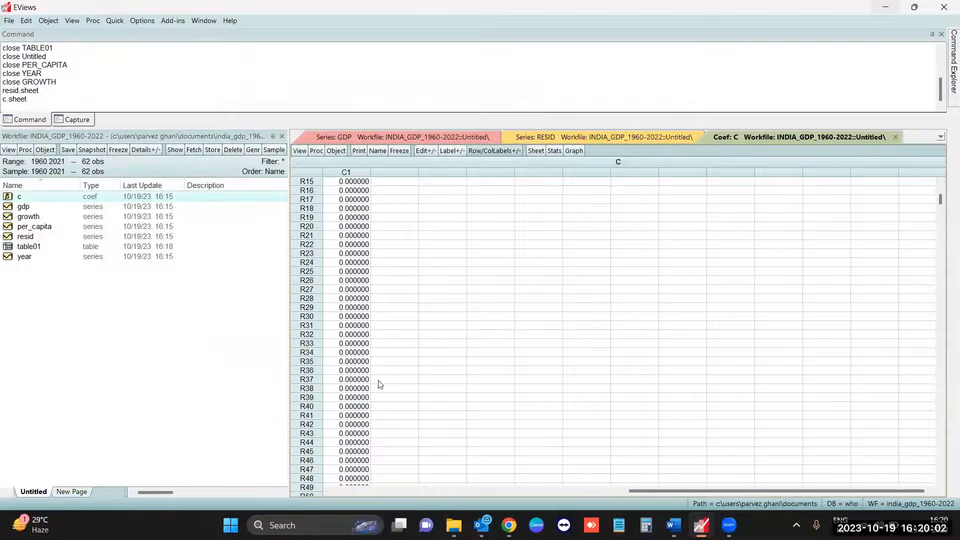
pyautogui.scroll(3, 368, 386)
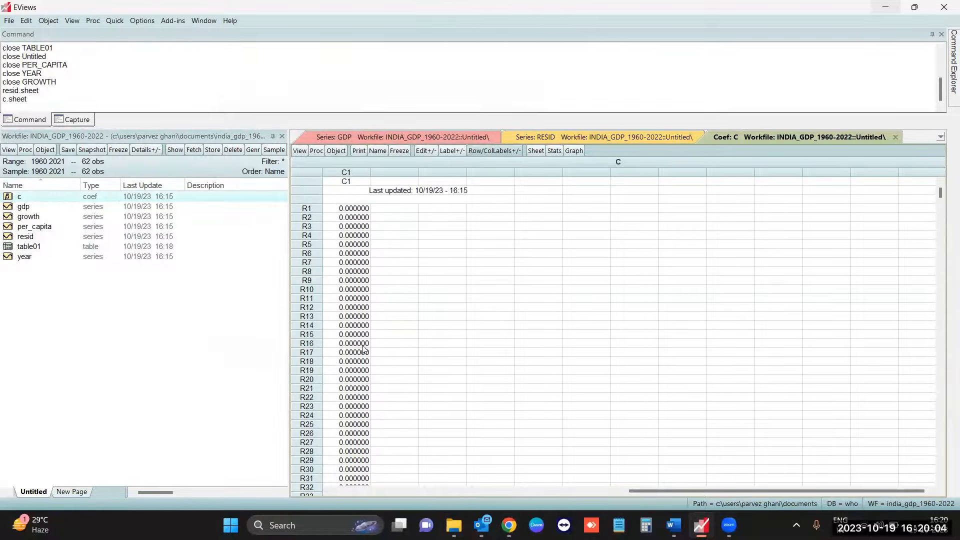
pyautogui.click(896, 137)
pyautogui.click(711, 138)
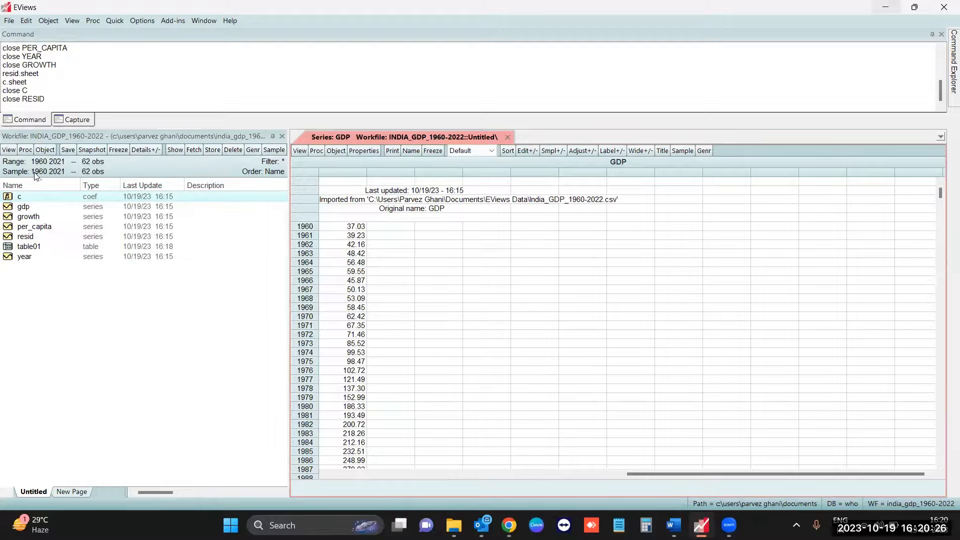
# - Restrict the workfile sample to 1960 2000
pyautogui.doubleClick(96, 171)
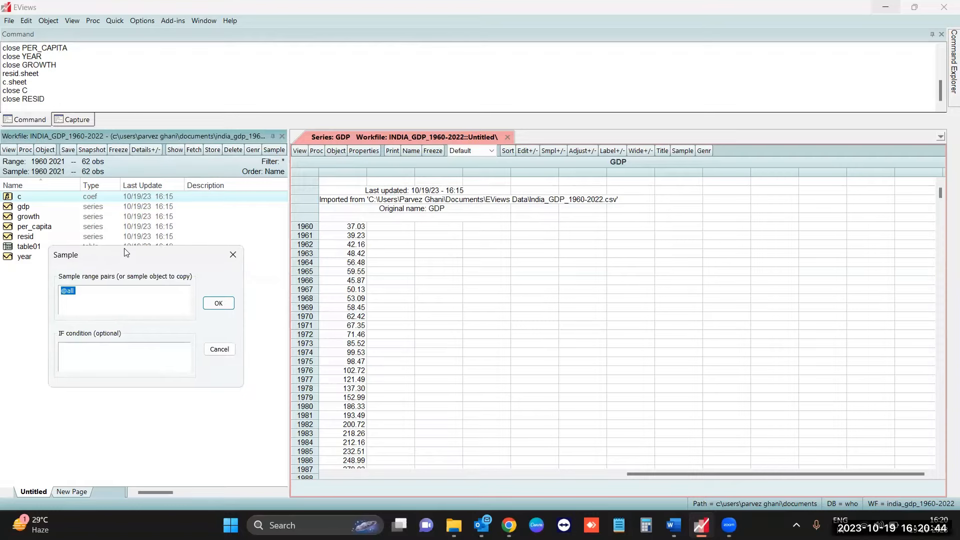
pyautogui.moveTo(125, 249); pyautogui.dragTo(257, 180)
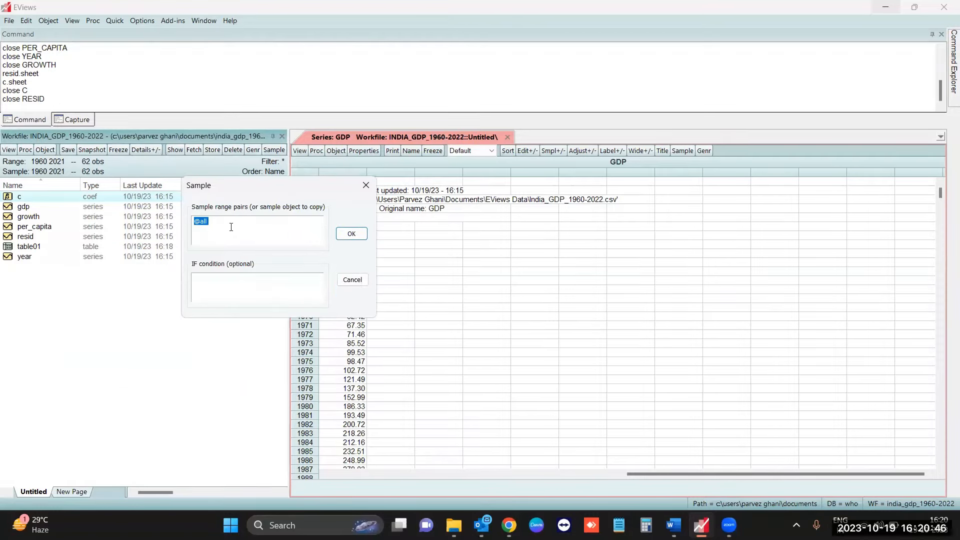
pyautogui.press('BackSpace')
pyautogui.write('1960 2000')
pyautogui.click(351, 234)
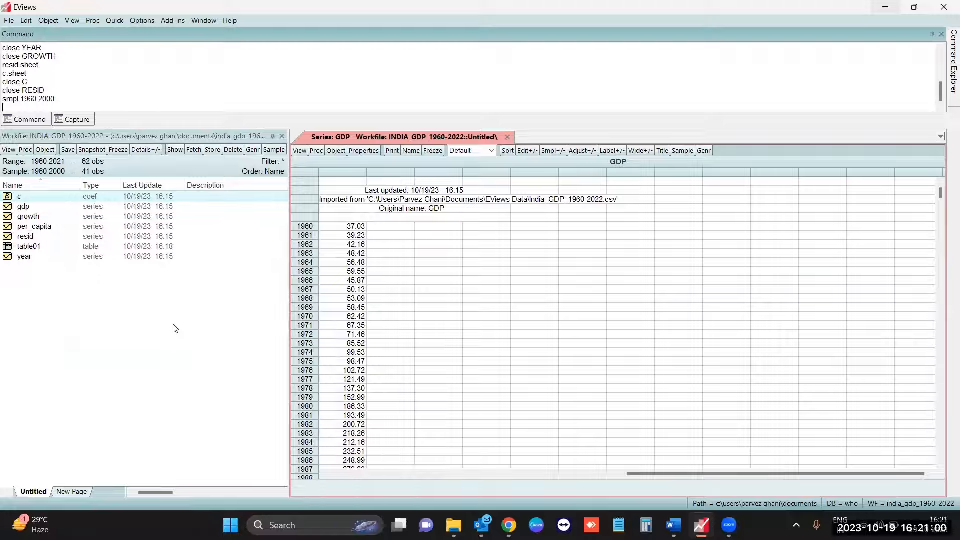
pyautogui.doubleClick(99, 173)
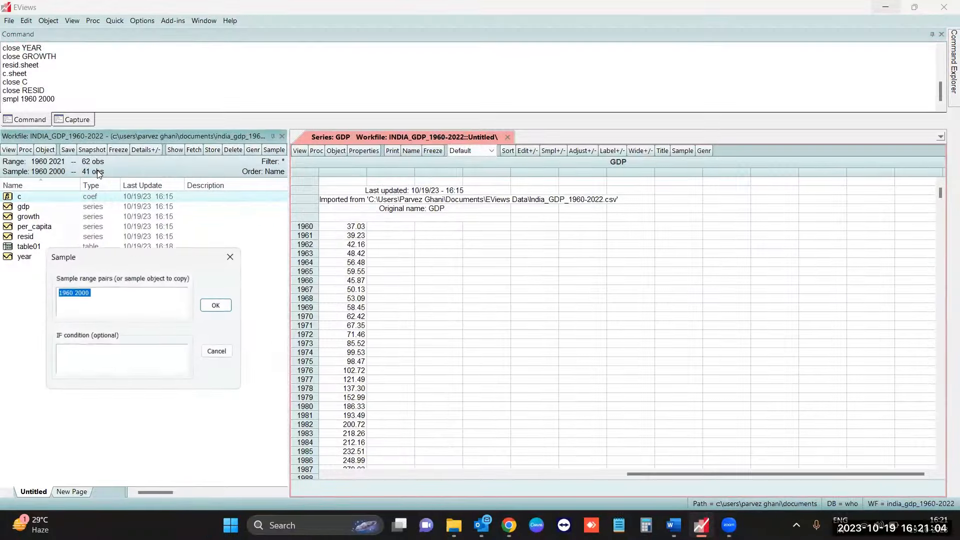
pyautogui.write('@all')
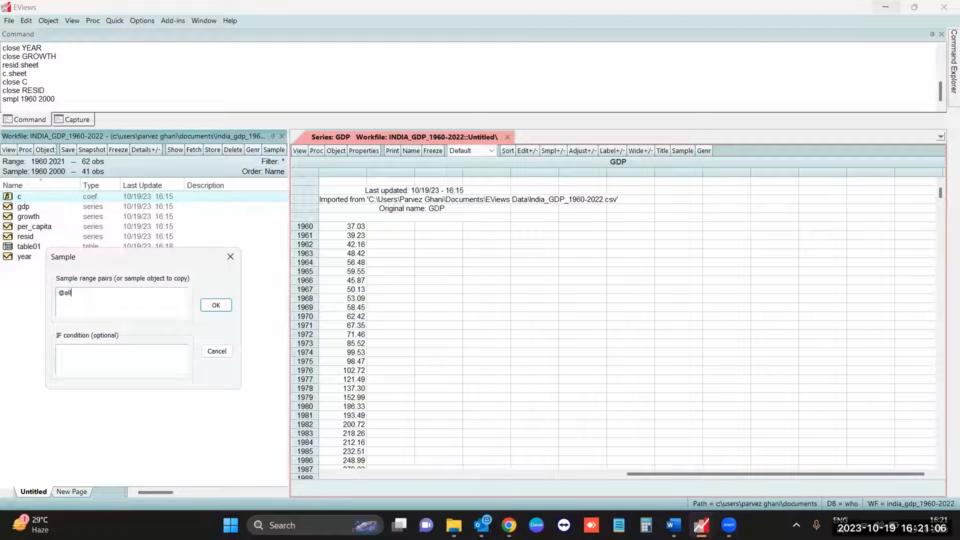
pyautogui.click(215, 306)
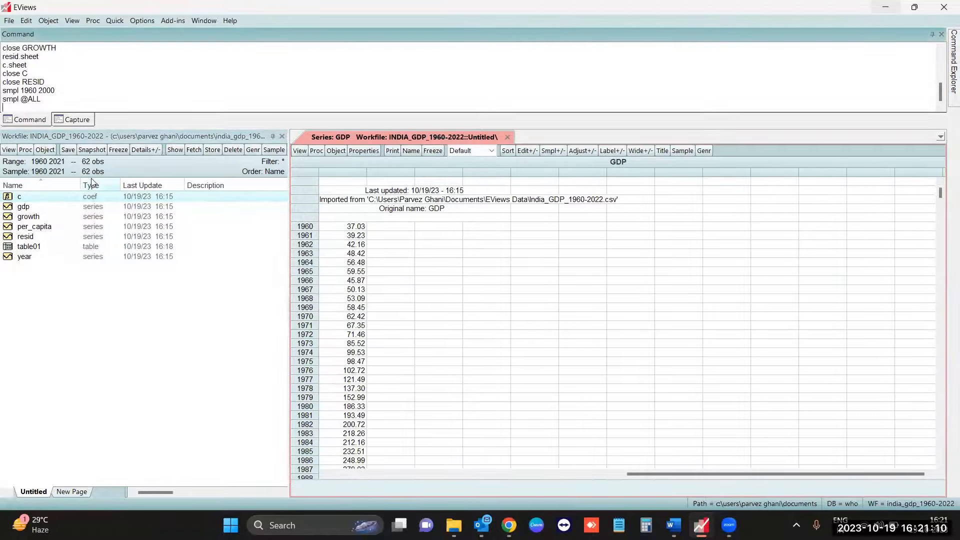
pyautogui.scroll(-2, 352, 286)
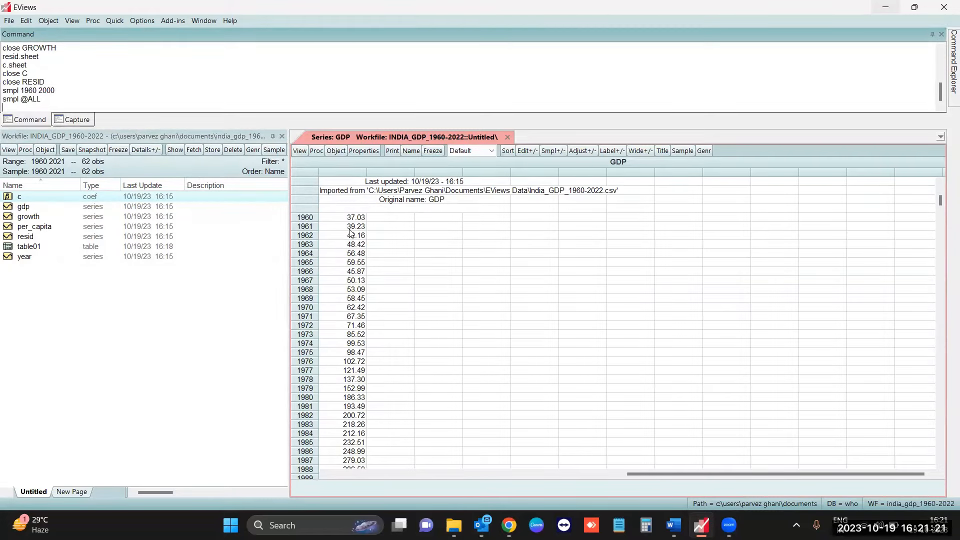
pyautogui.scroll(2, 352, 286)
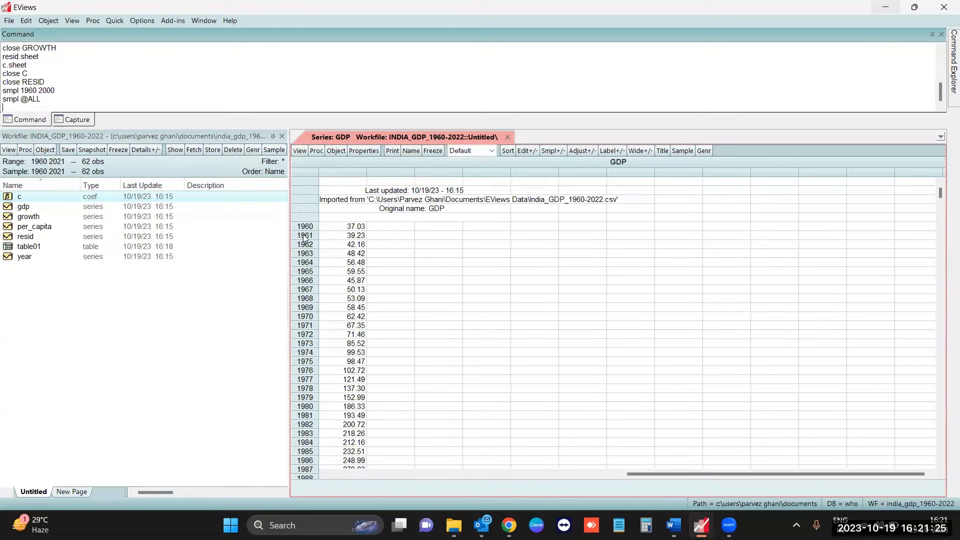
pyautogui.click(300, 151)
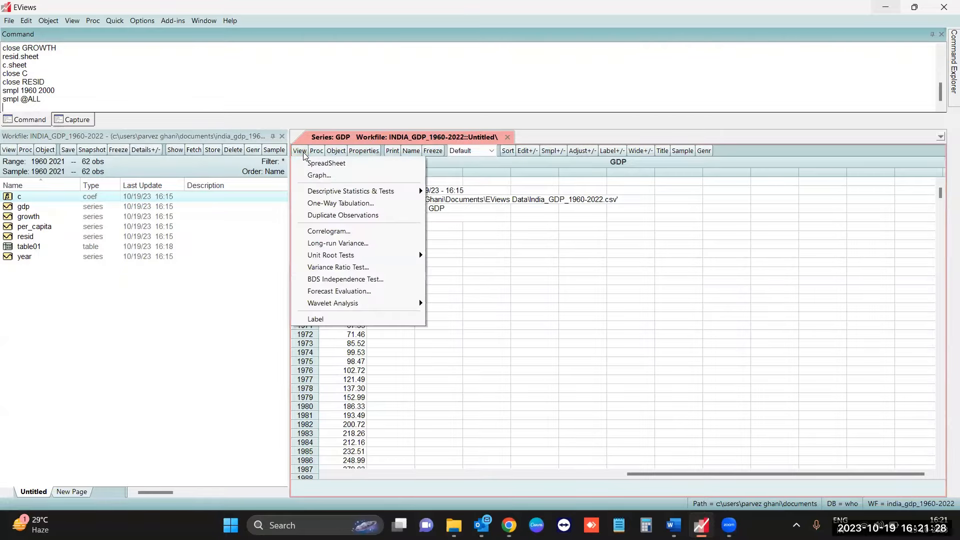
pyautogui.click(482, 253)
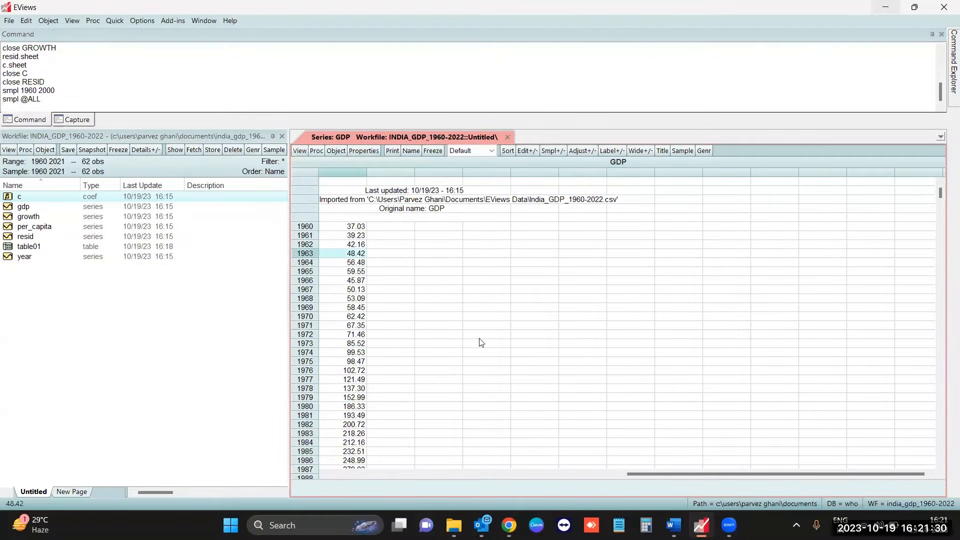
# - Graph the gdp series as a basic Line & Symbol graph of raw data, looking over the frame, axis and graph data options first
pyautogui.click(300, 151)
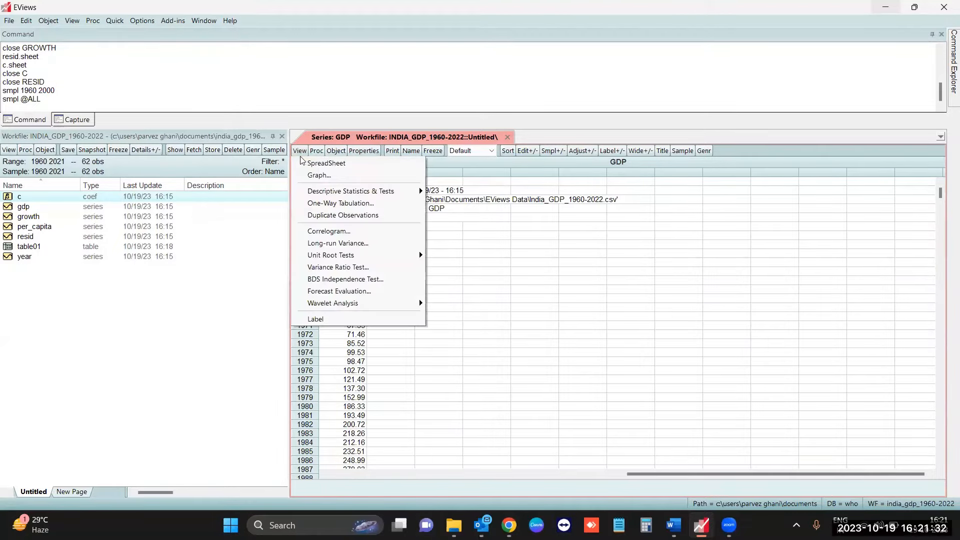
pyautogui.click(334, 177)
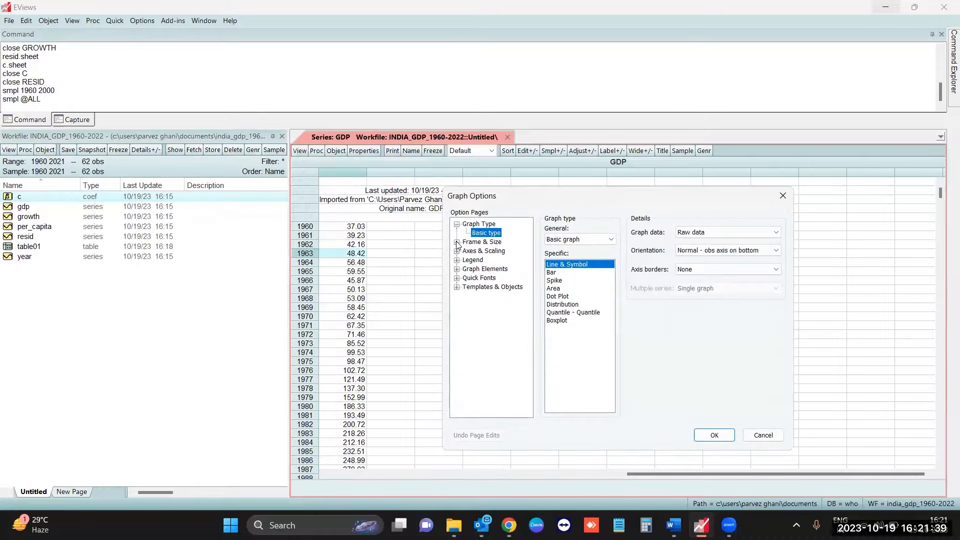
pyautogui.click(457, 242)
pyautogui.click(457, 270)
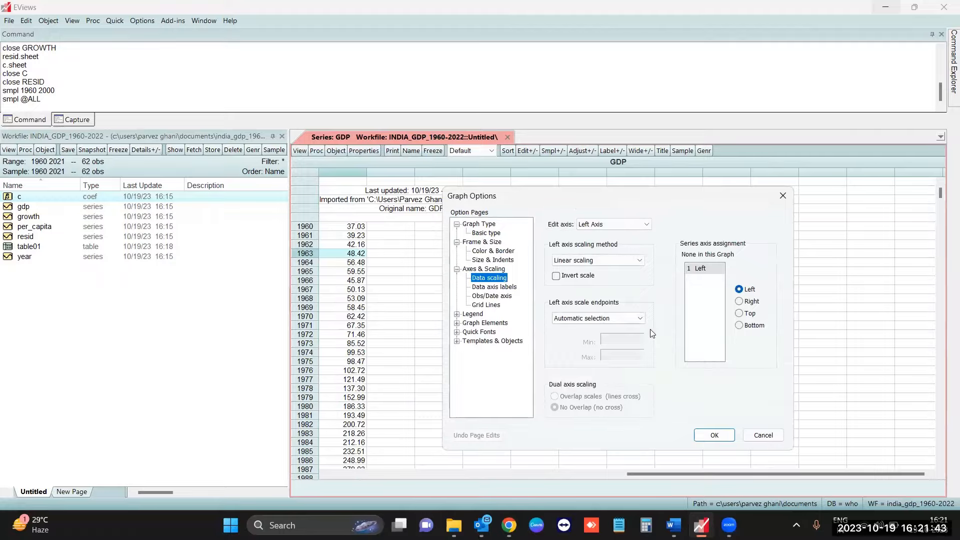
pyautogui.doubleClick(481, 225)
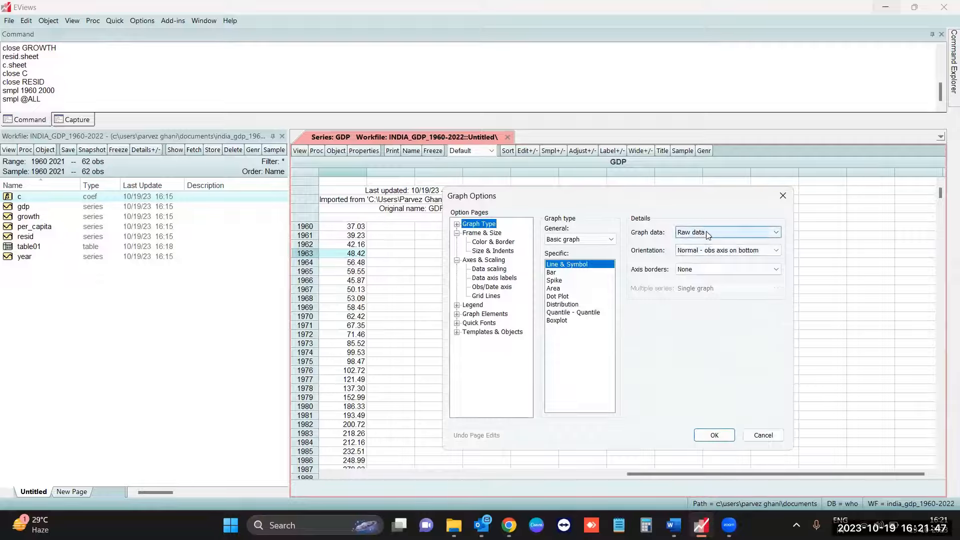
pyautogui.click(730, 232)
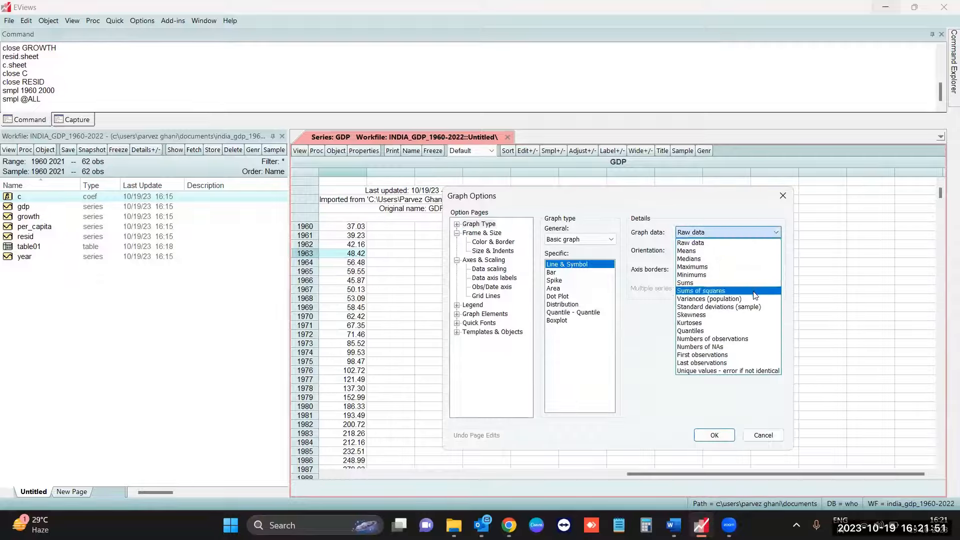
pyautogui.click(650, 329)
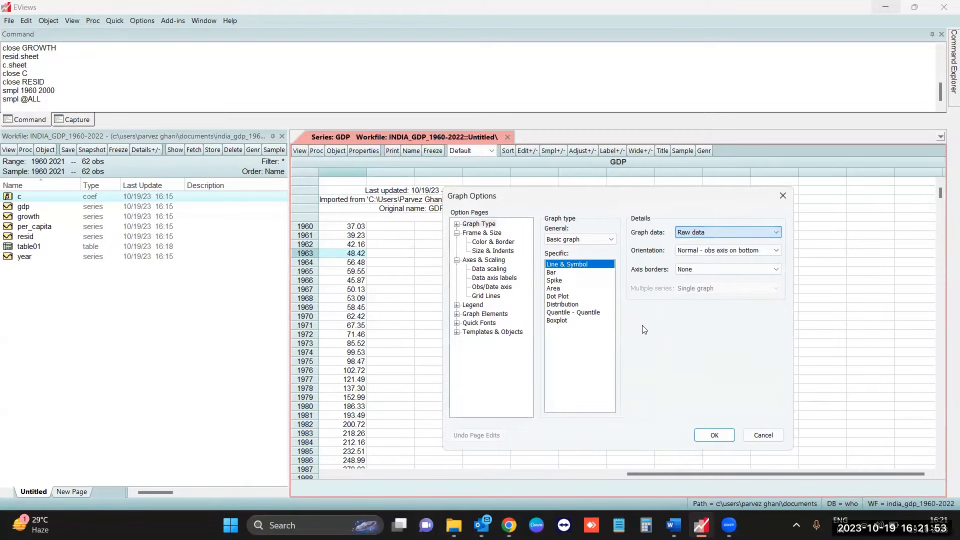
pyautogui.click(715, 436)
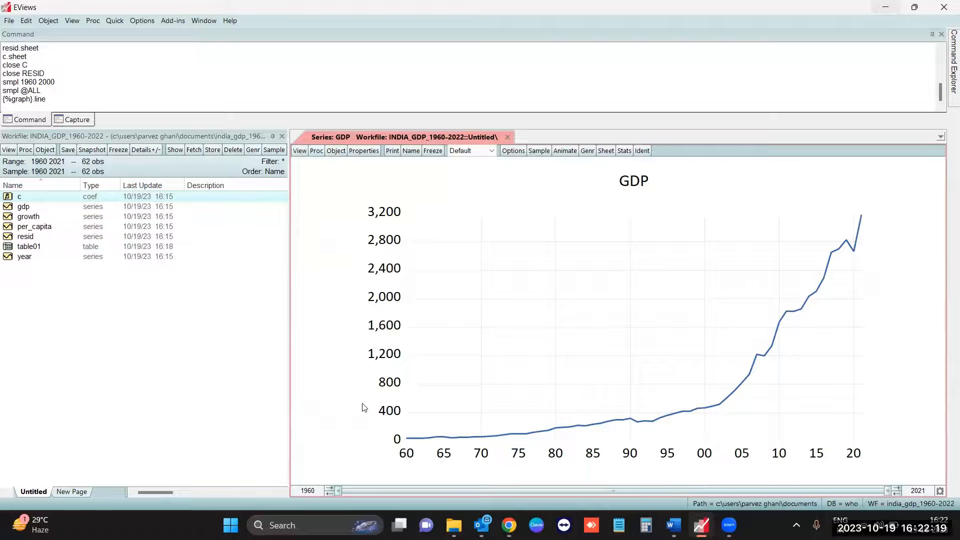
# - Animate the GDP graph with the Expanding interval (fixed axis) preset, showing the detailed settings and playing the animation
pyautogui.click(571, 155)
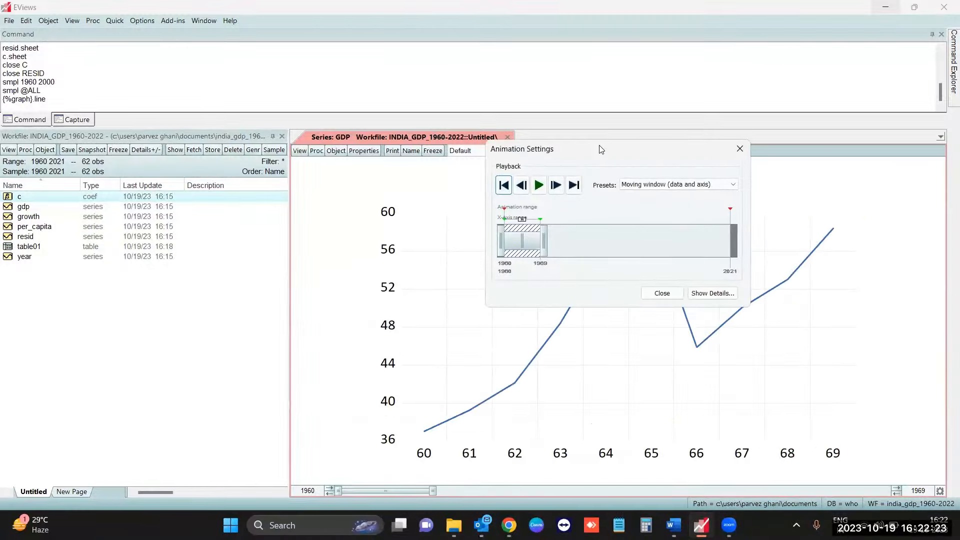
pyautogui.moveTo(601, 149); pyautogui.dragTo(270, 43)
pyautogui.click(365, 76)
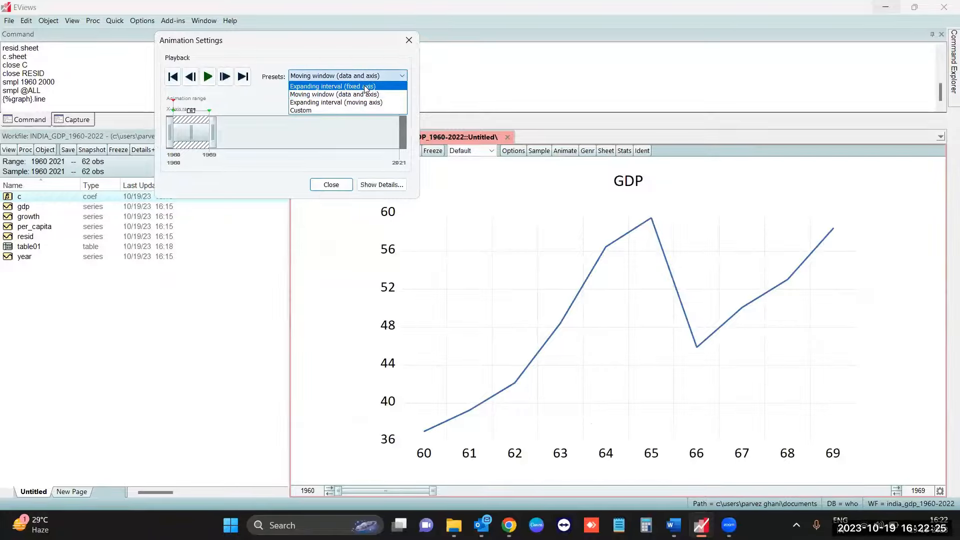
pyautogui.click(353, 86)
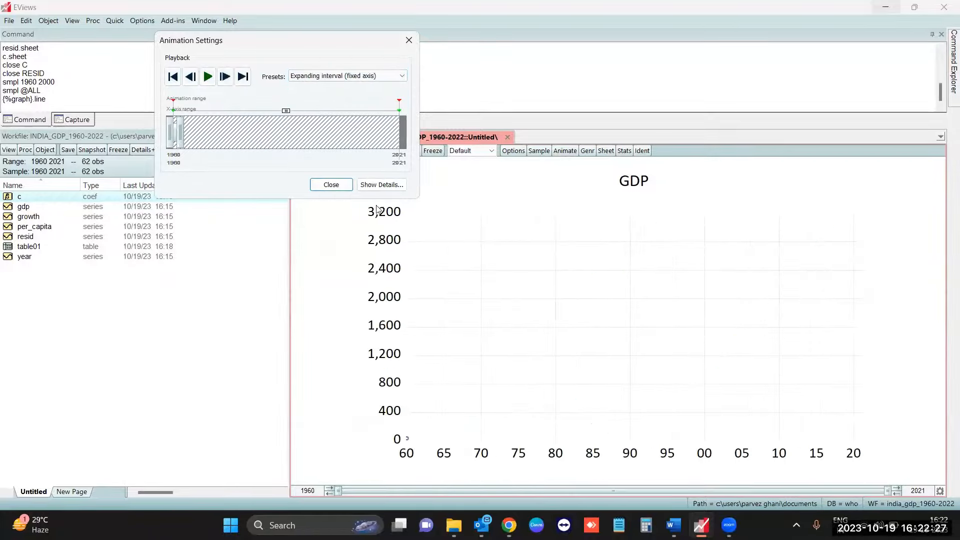
pyautogui.click(381, 184)
pyautogui.moveTo(265, 50); pyautogui.dragTo(141, 43)
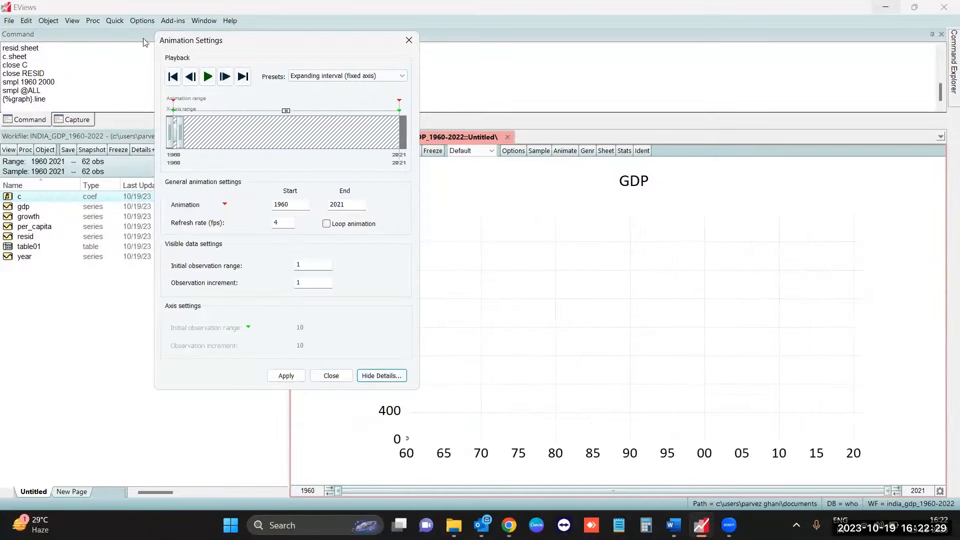
pyautogui.click(83, 69)
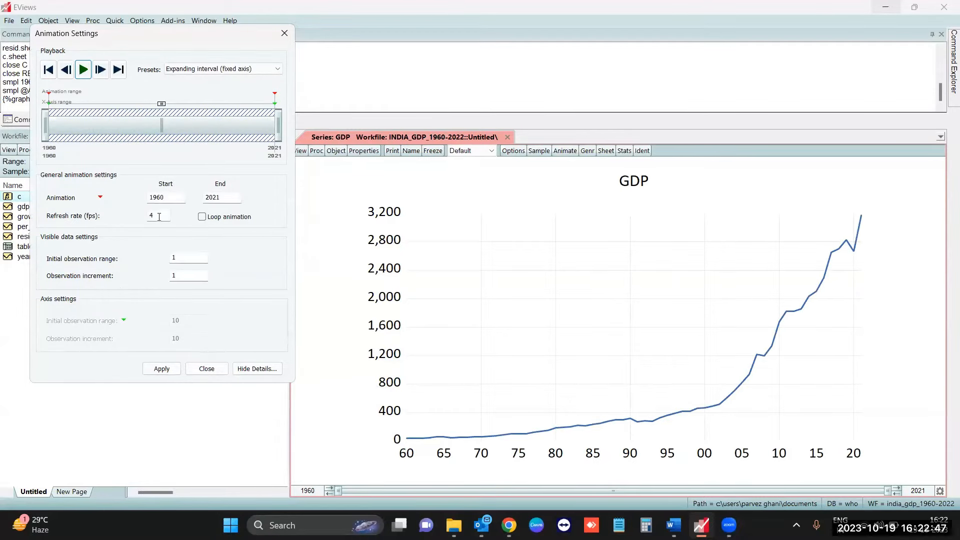
# - Set the animation refresh rate to 10 fps, replay and pause it, then apply the settings and close the animation dialog
pyautogui.click(159, 216)
pyautogui.write('10')
pyautogui.click(83, 70)
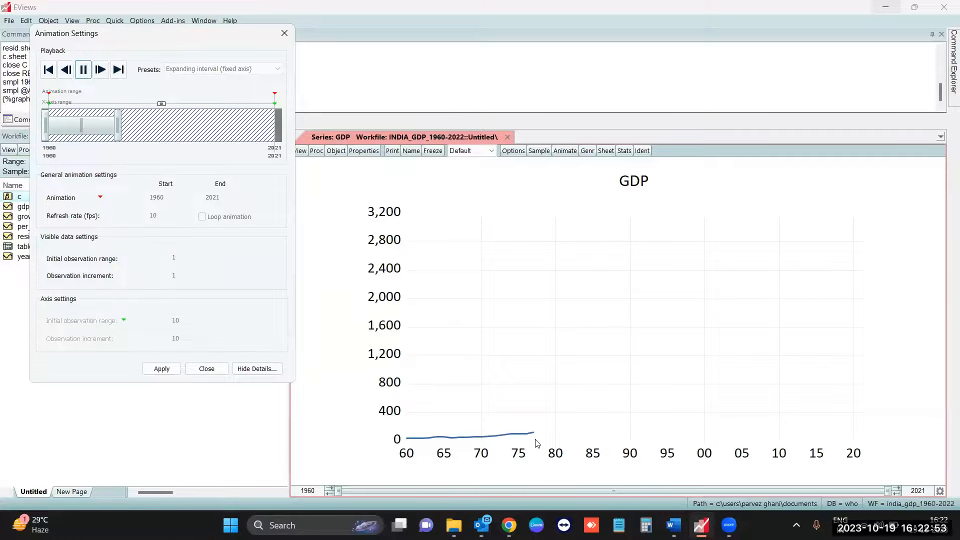
pyautogui.click(83, 70)
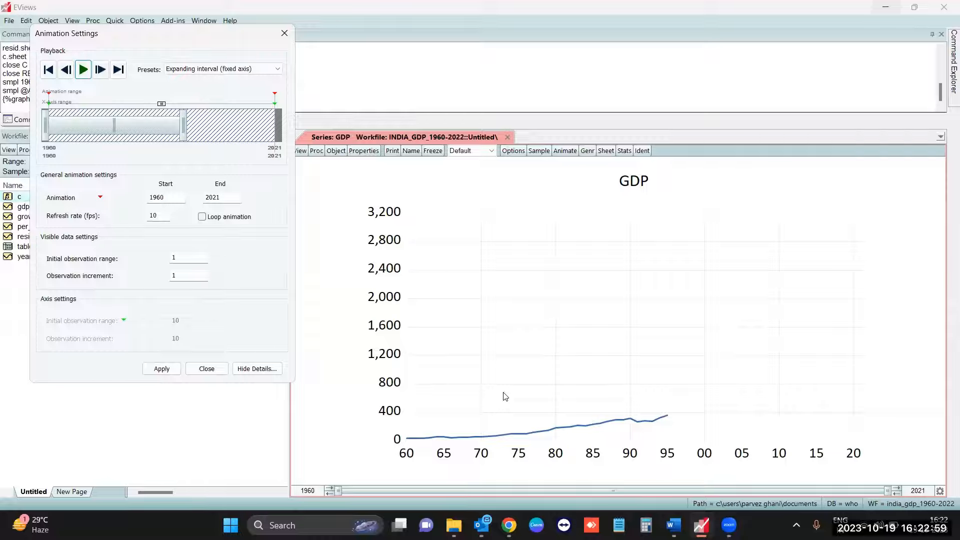
pyautogui.click(168, 370)
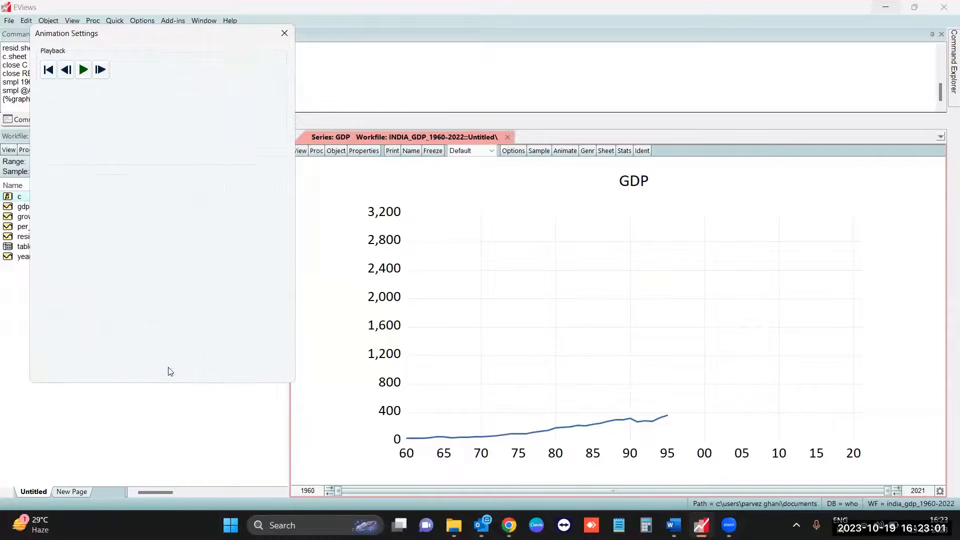
pyautogui.click(208, 372)
# - Start saving the GDP graph to disk on the Desktop as "graph 1" in Graphics Interchange Format (*.gif)
pyautogui.rightClick(544, 251)
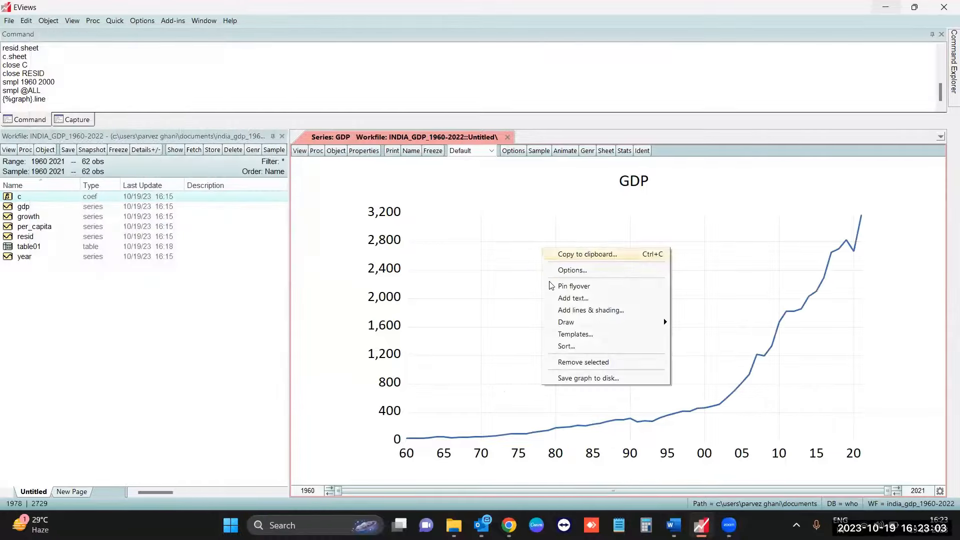
pyautogui.click(580, 381)
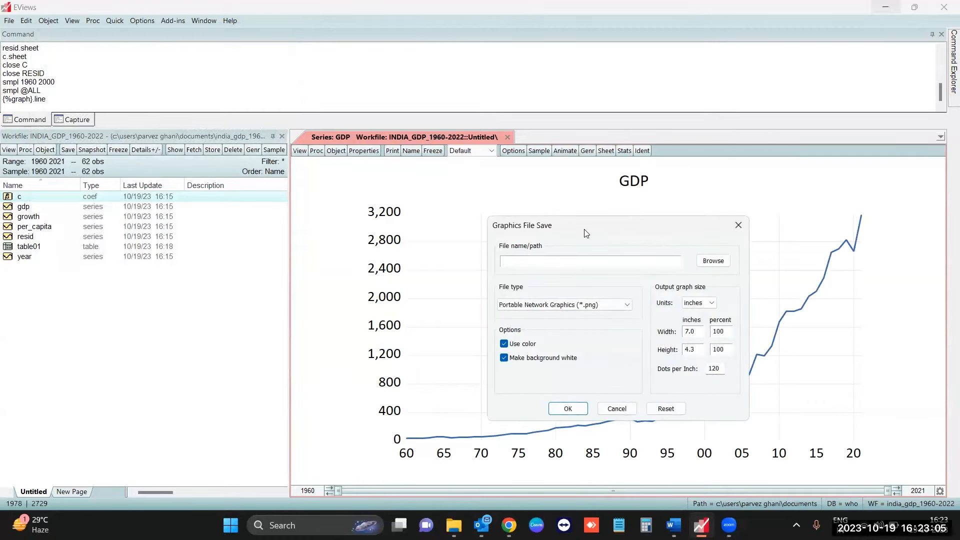
pyautogui.moveTo(589, 226); pyautogui.dragTo(435, 176)
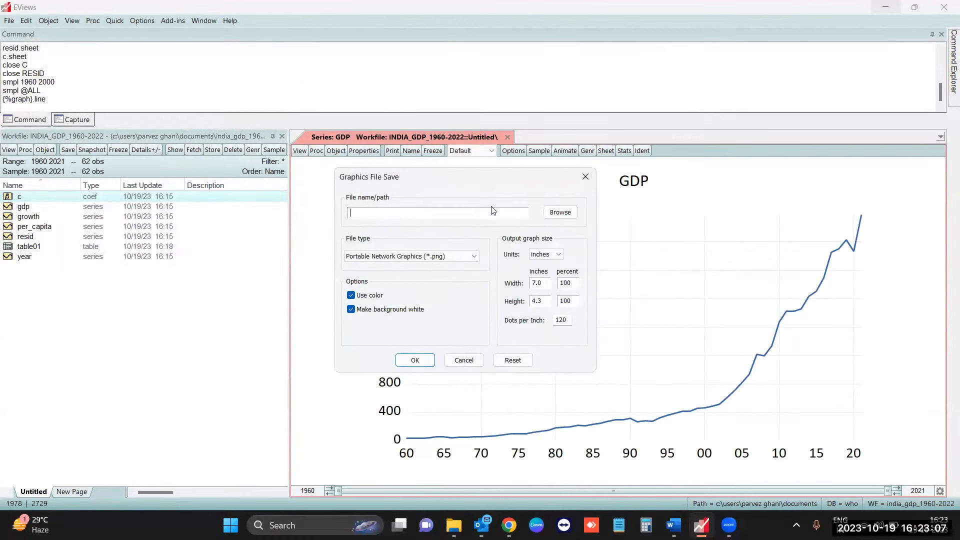
pyautogui.click(556, 216)
pyautogui.click(415, 299)
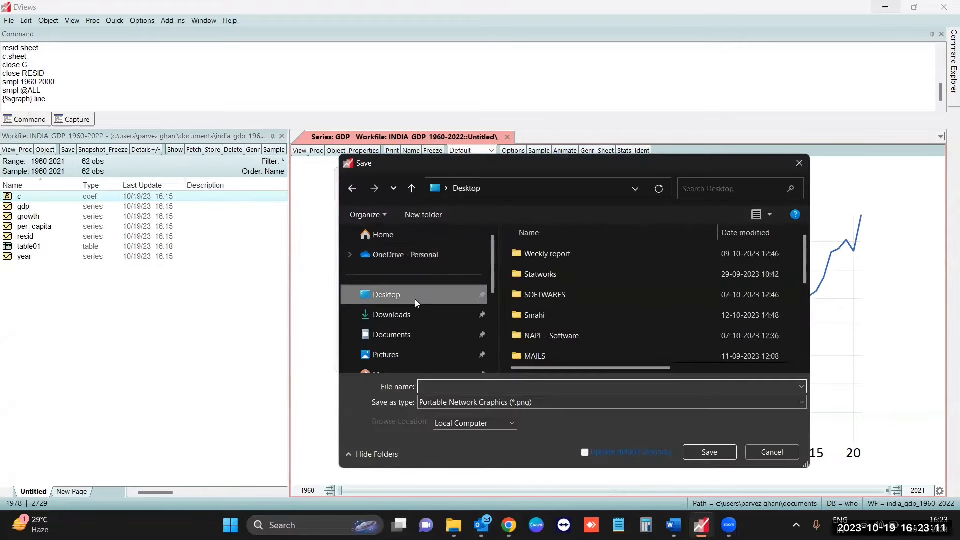
pyautogui.click(470, 388)
pyautogui.write('graph 1')
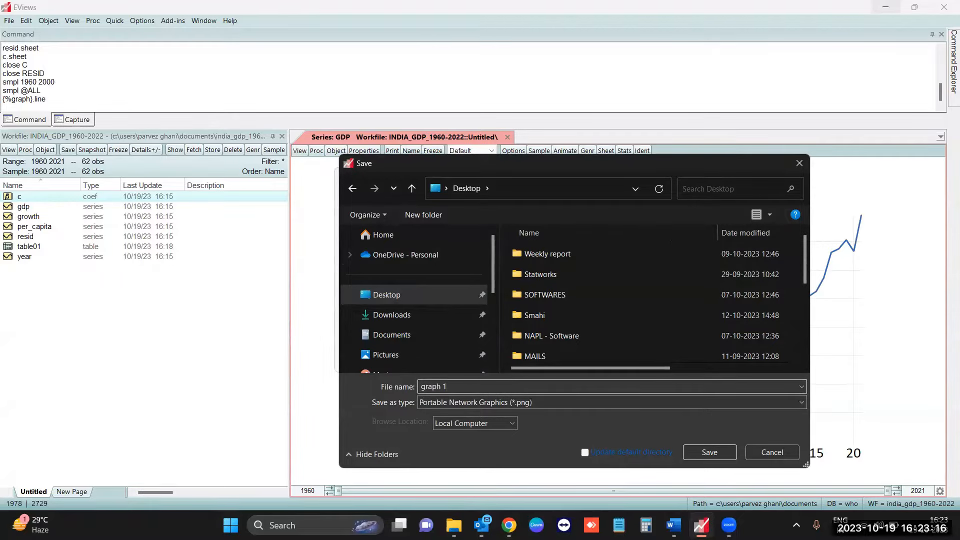
pyautogui.click(529, 402)
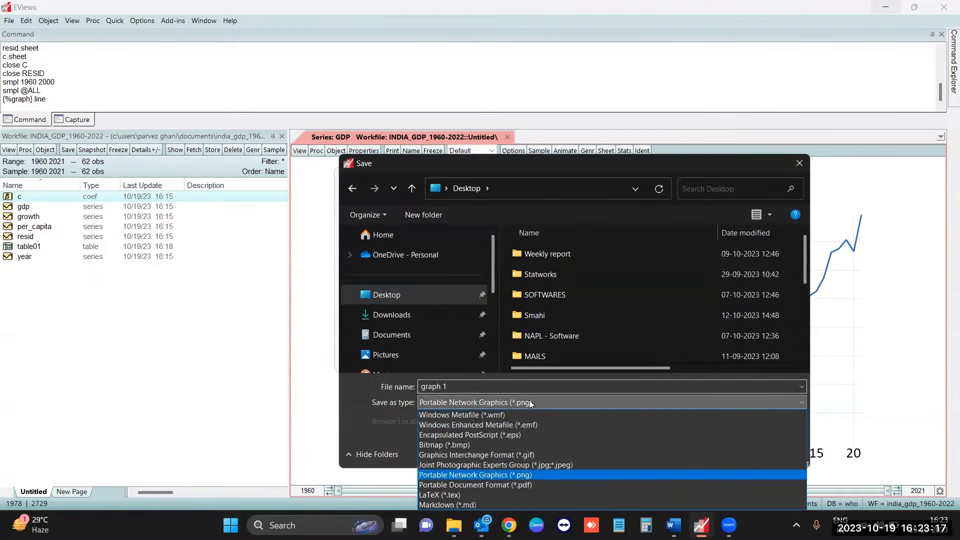
pyautogui.click(544, 456)
pyautogui.click(702, 452)
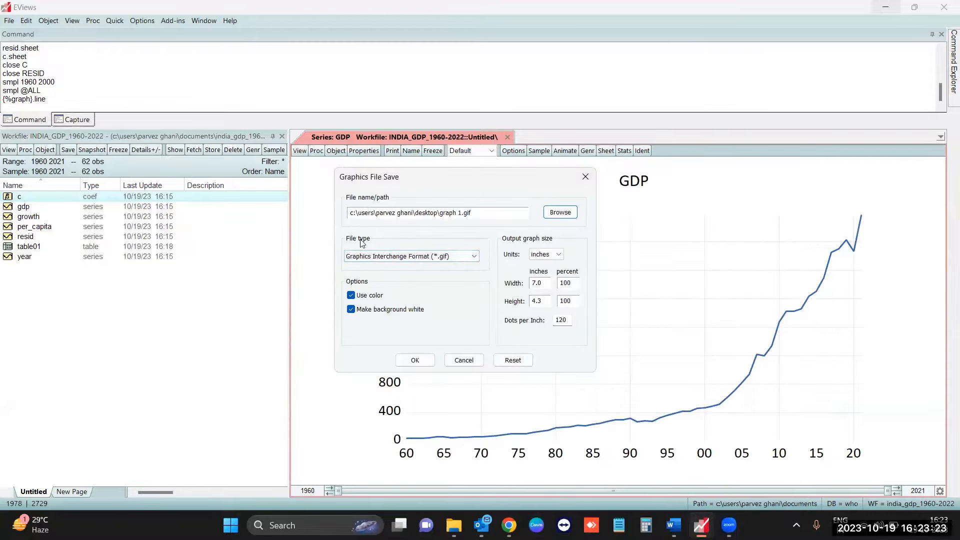
# - Keep the GIF file type, enable the Animated GIF option and save the graph file
pyautogui.click(469, 260)
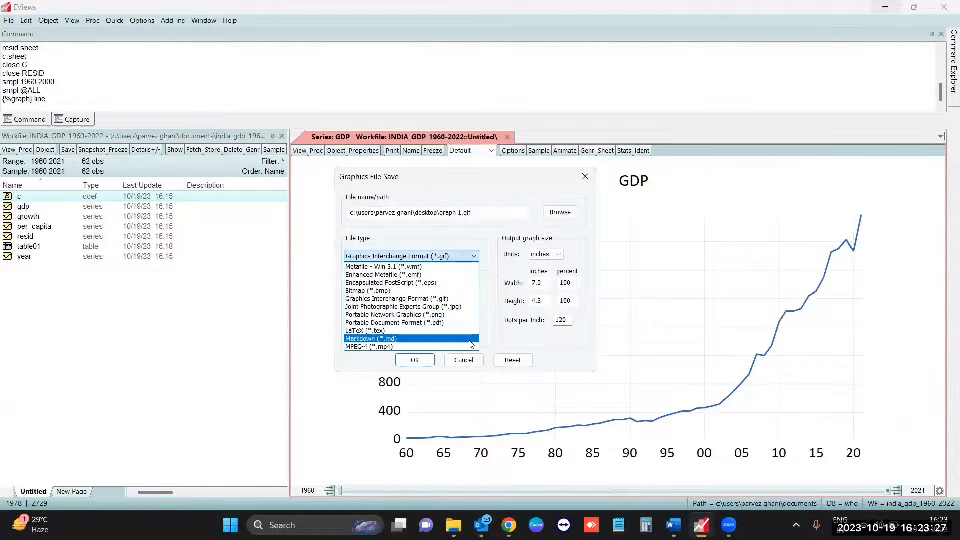
pyautogui.click(448, 299)
pyautogui.click(351, 323)
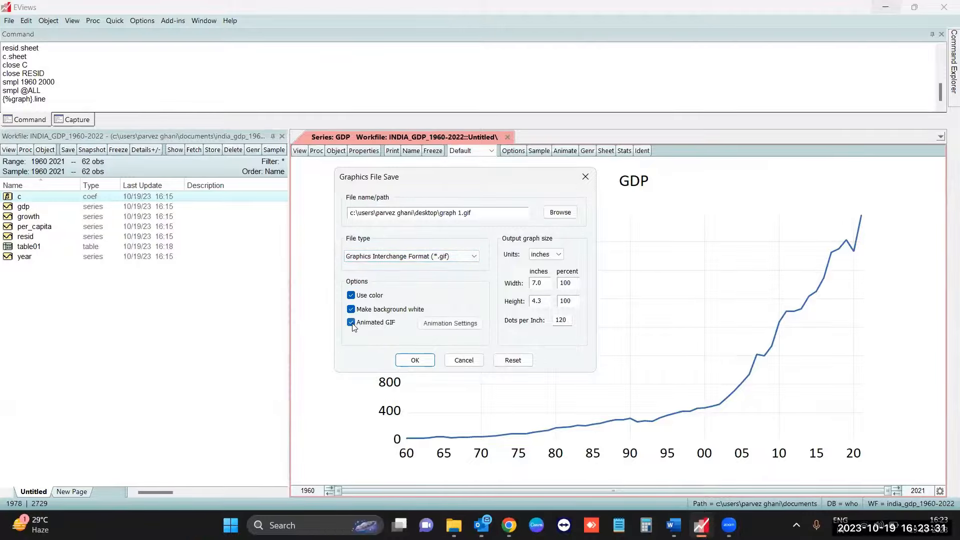
pyautogui.click(415, 360)
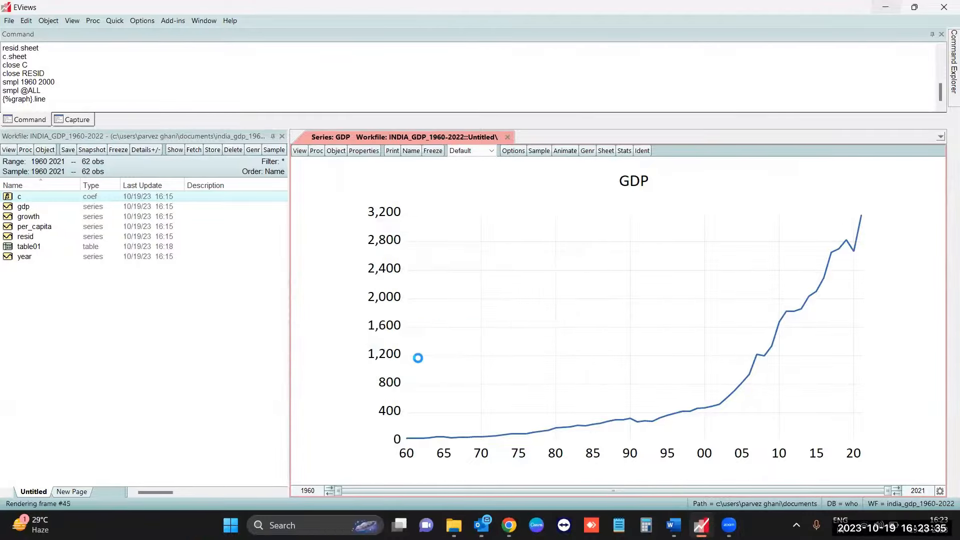
# - Open graph 1.gif from the desktop to watch the saved animation, close it and return to EViews
pyautogui.press('super+d')
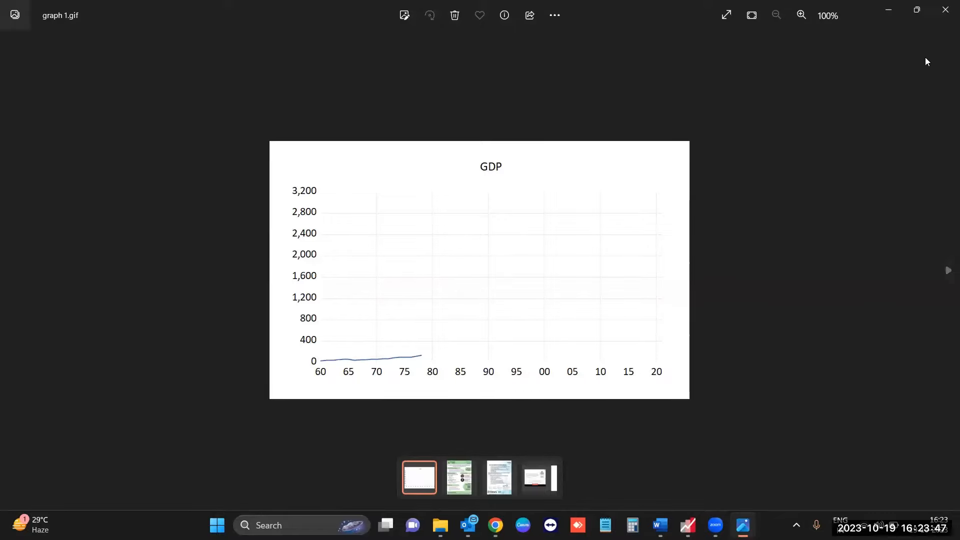
pyautogui.click(945, 10)
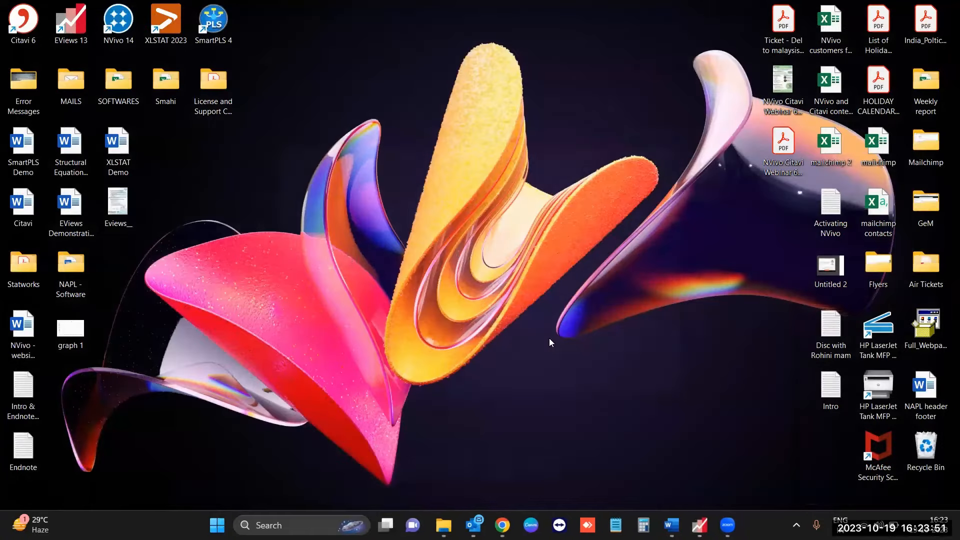
pyautogui.click(699, 525)
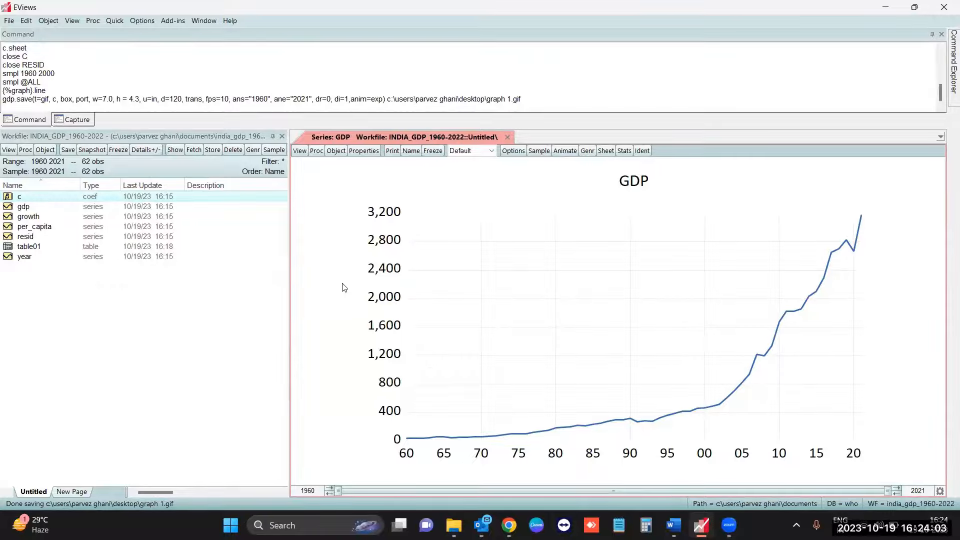
# - Open the GDP graph's template options and apply the predefined EViews13 template, moving the dialog clear of the graph
pyautogui.click(520, 153)
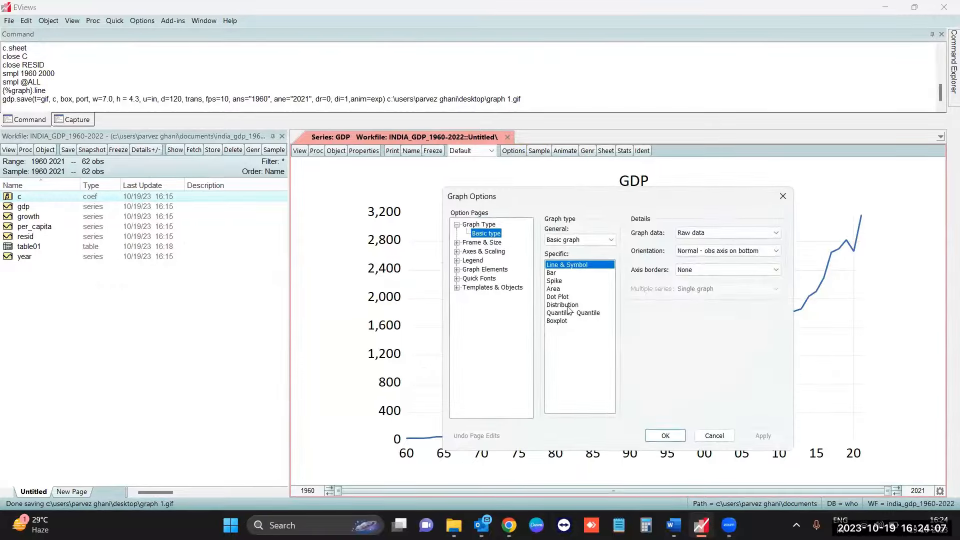
pyautogui.click(488, 289)
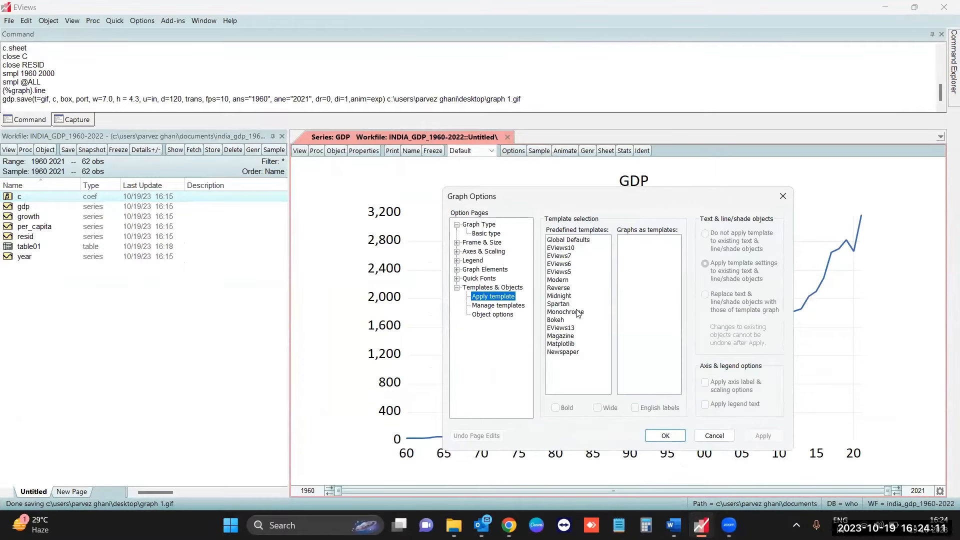
pyautogui.click(573, 332)
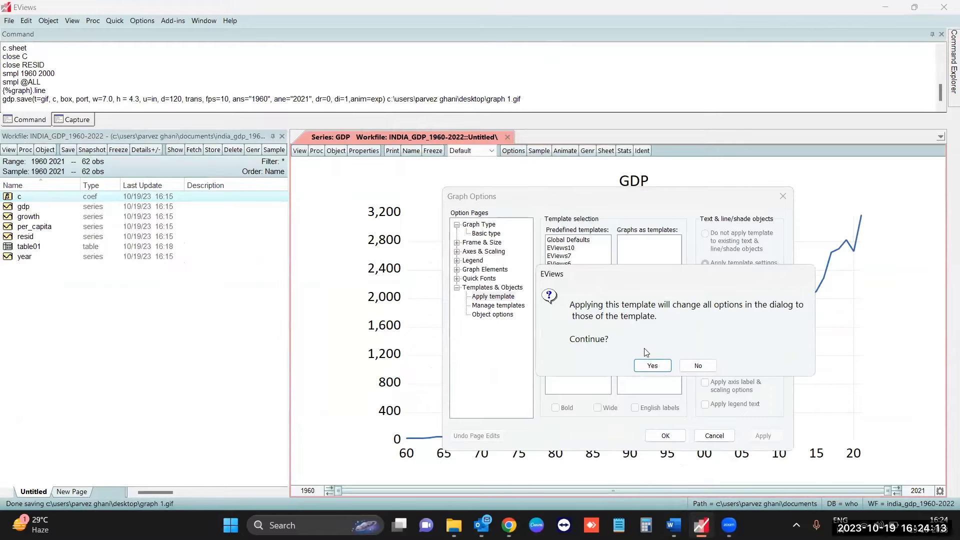
pyautogui.click(652, 367)
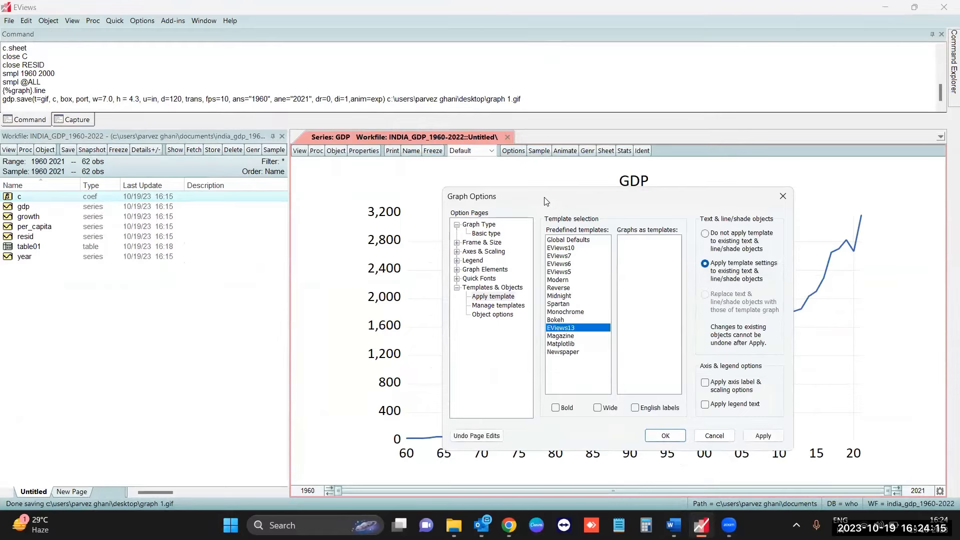
pyautogui.moveTo(546, 201); pyautogui.dragTo(175, 54)
pyautogui.click(392, 289)
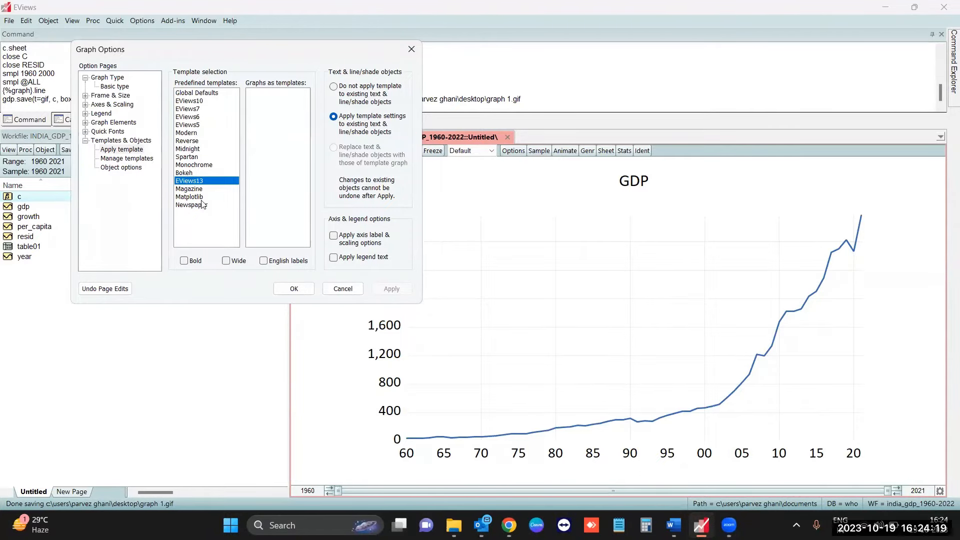
# - Apply the predefined Midnight template to the GDP graph
pyautogui.click(193, 149)
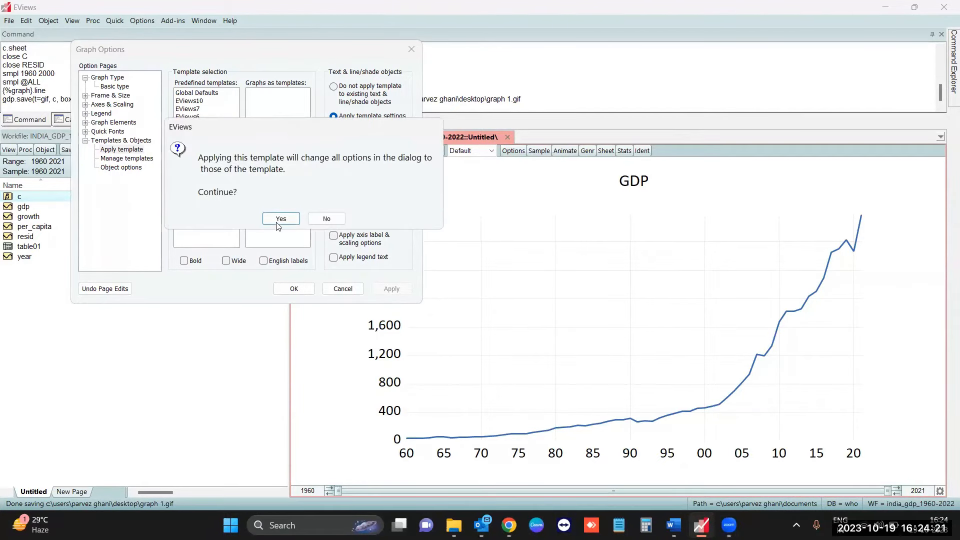
pyautogui.click(278, 217)
pyautogui.click(385, 291)
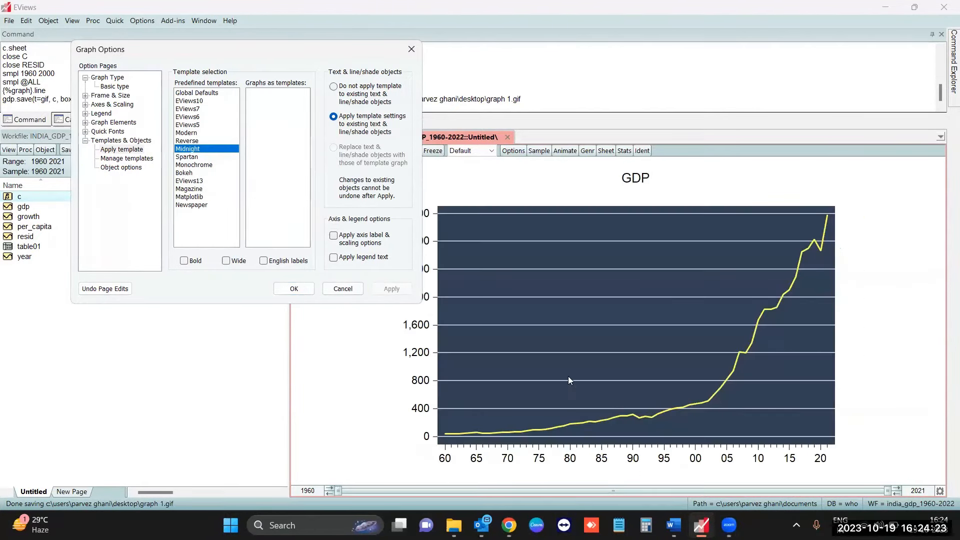
# - Apply the predefined Newspaper template to the GDP graph and close the graph options
pyautogui.click(200, 204)
pyautogui.click(281, 219)
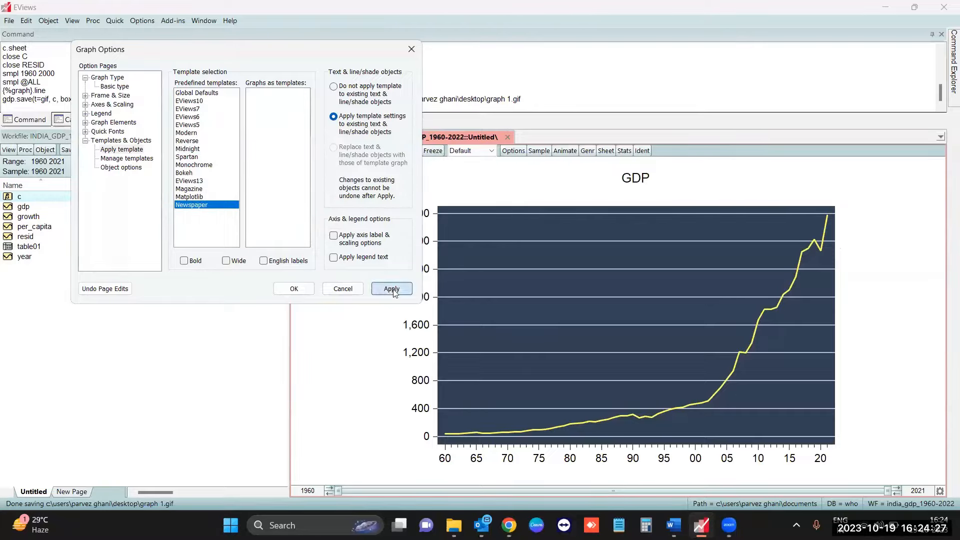
pyautogui.click(392, 289)
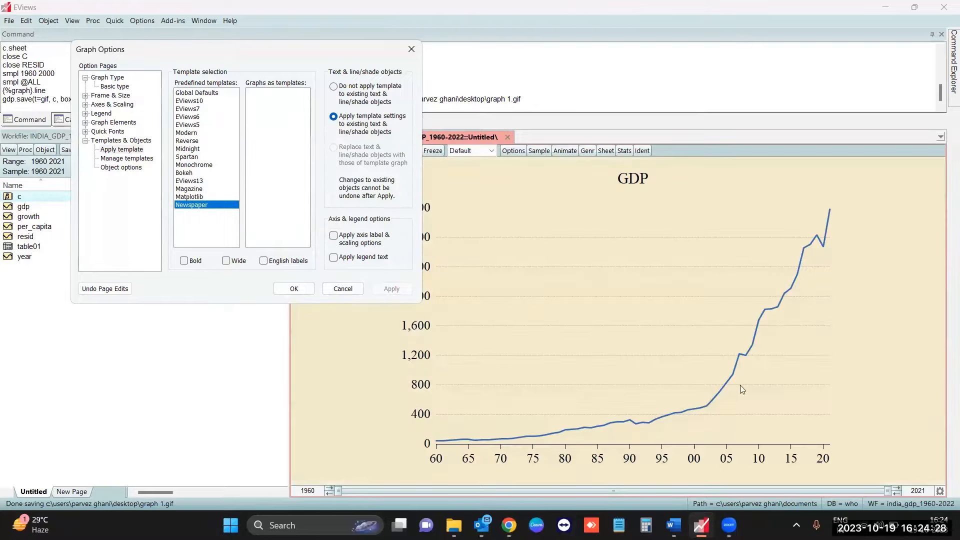
pyautogui.click(294, 289)
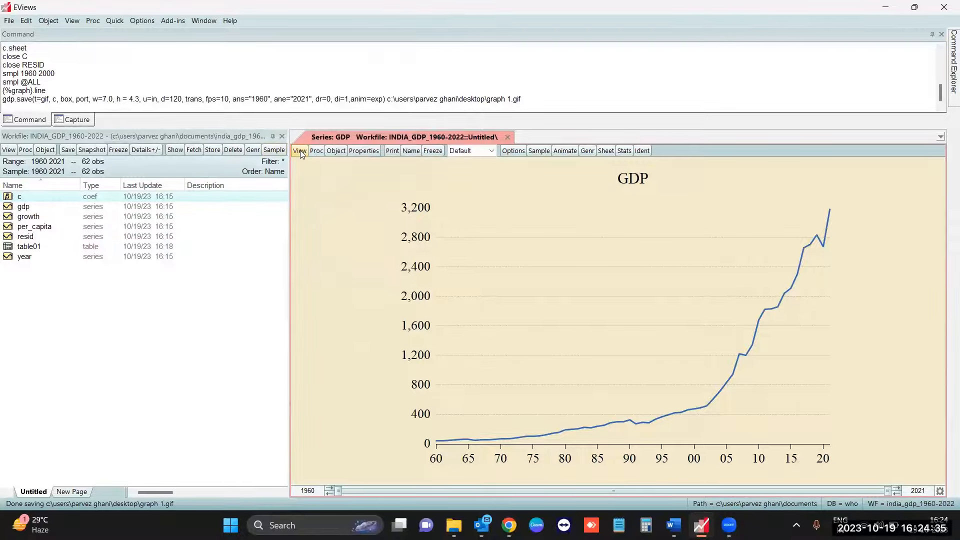
# - Switch the gdp series to its spreadsheet view and look over the yearly values and available views
pyautogui.click(300, 153)
pyautogui.click(331, 165)
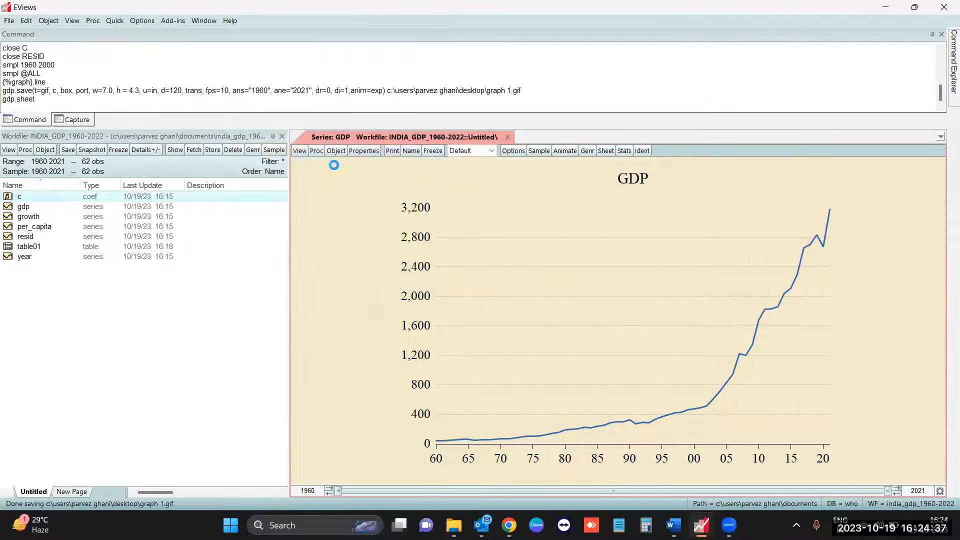
pyautogui.scroll(-2, 398, 346)
pyautogui.scroll(3, 398, 345)
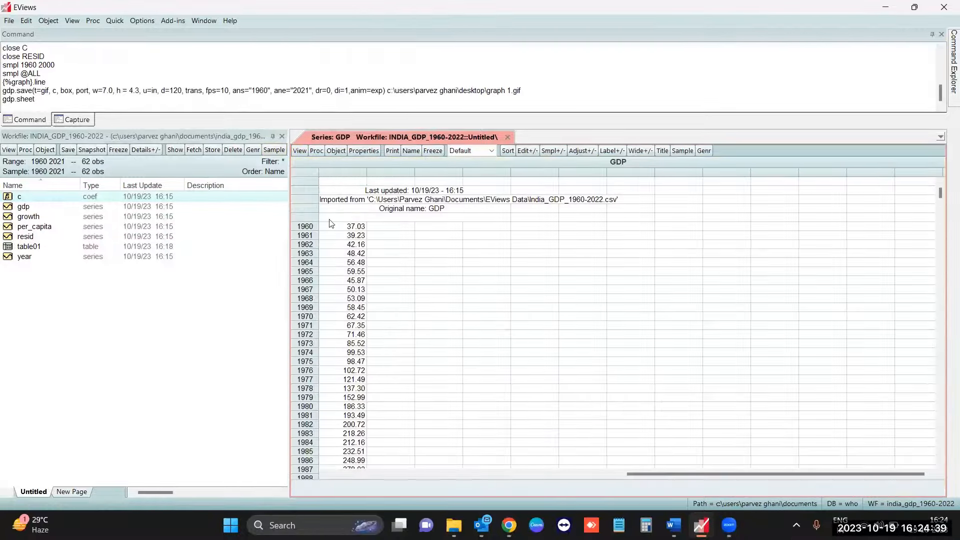
pyautogui.click(299, 151)
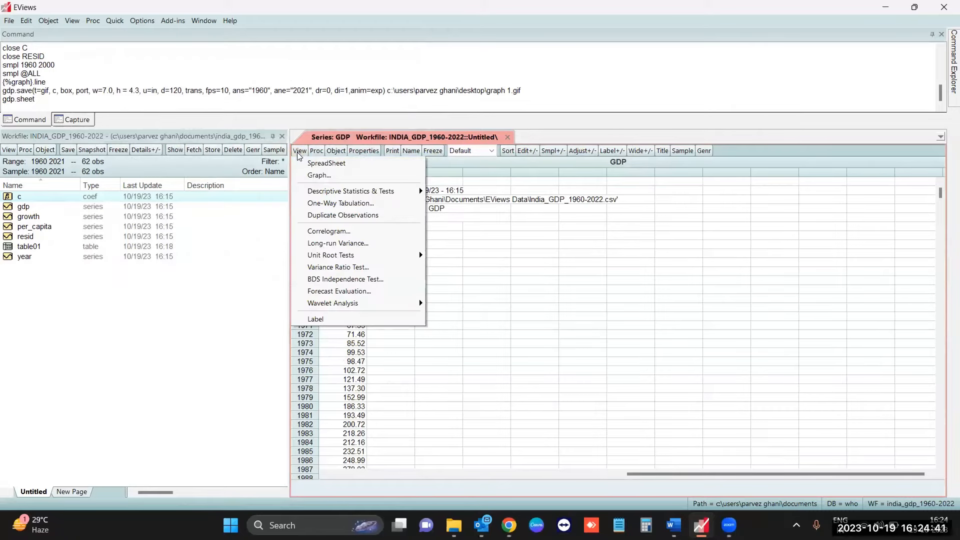
pyautogui.click(200, 318)
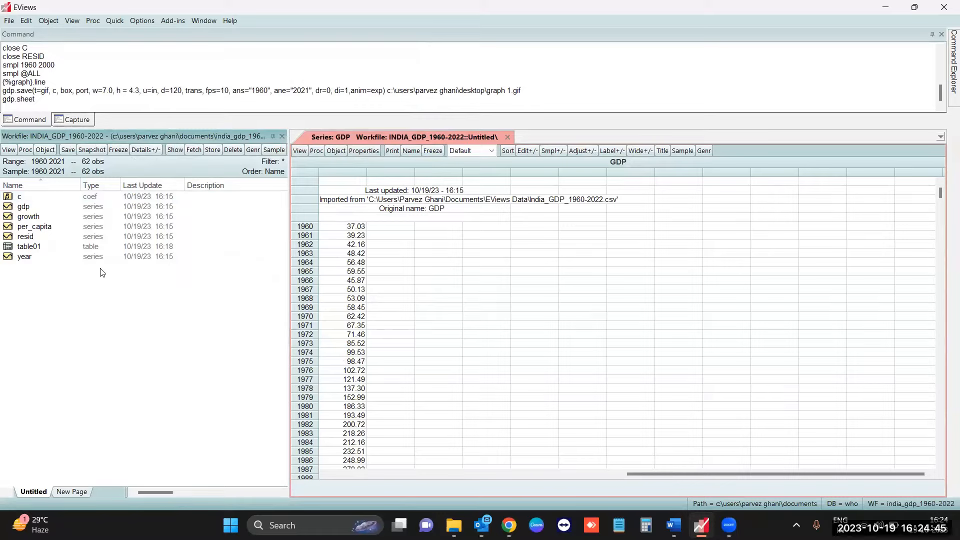
# - Display the gdp series as a basic Line & Symbol graph of raw data again
pyautogui.click(298, 152)
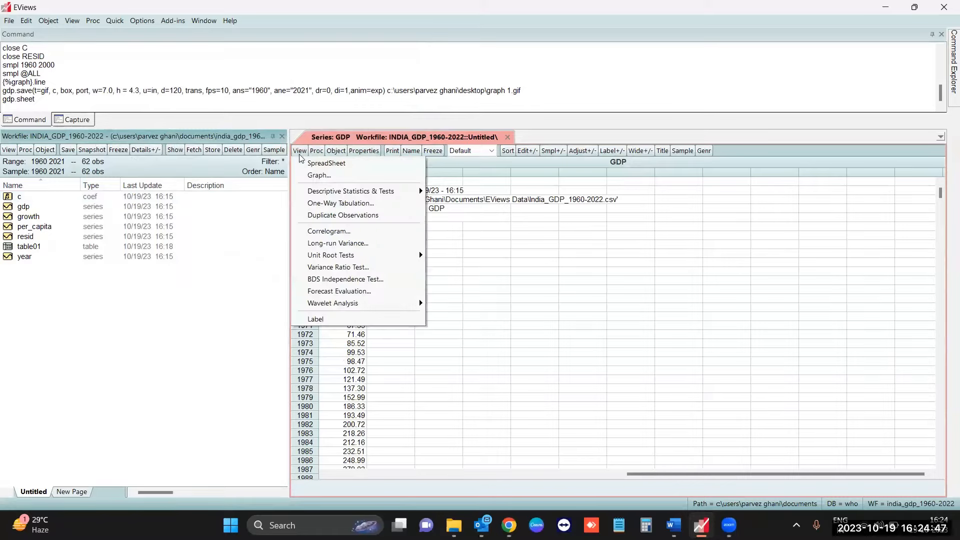
pyautogui.click(319, 175)
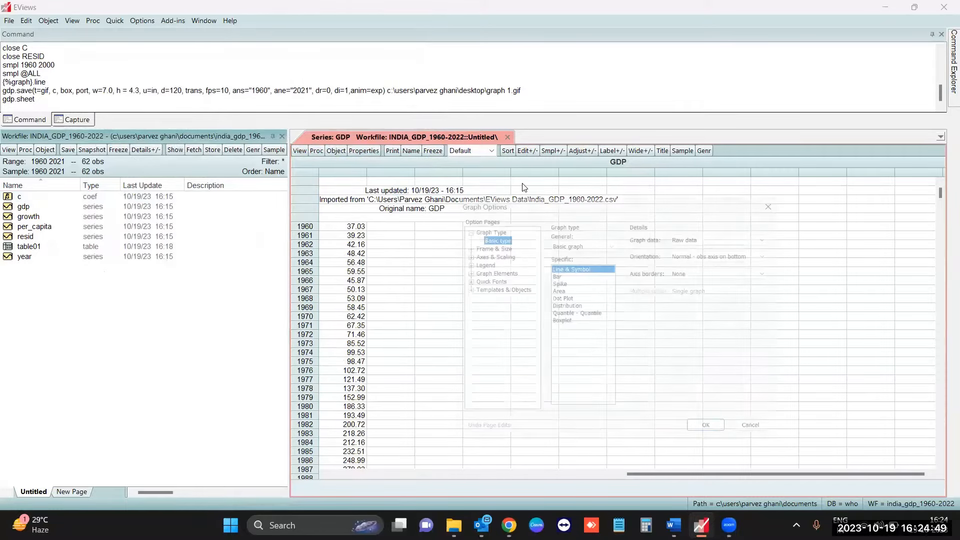
pyautogui.click(706, 424)
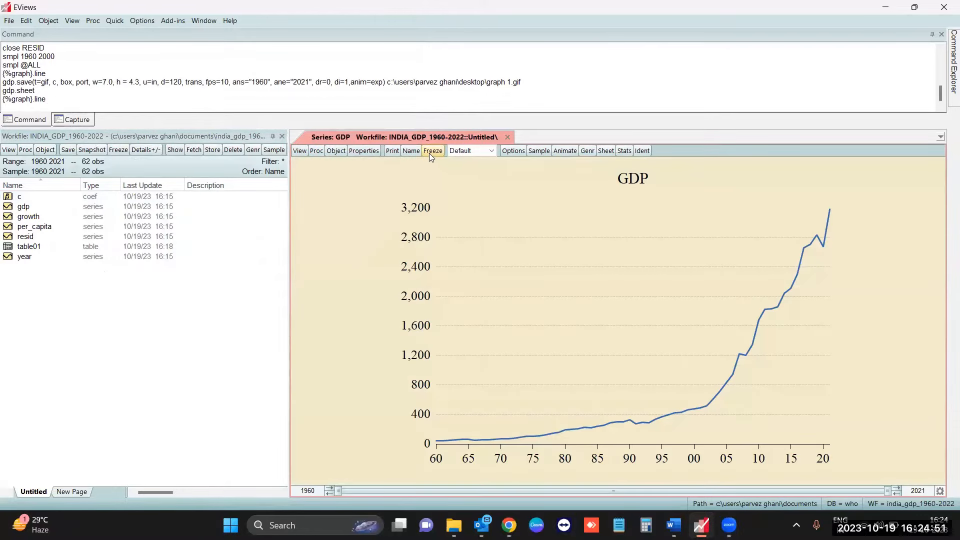
# - Freeze the GDP graph with graph updating set to Off and name the frozen object graph01
pyautogui.click(431, 151)
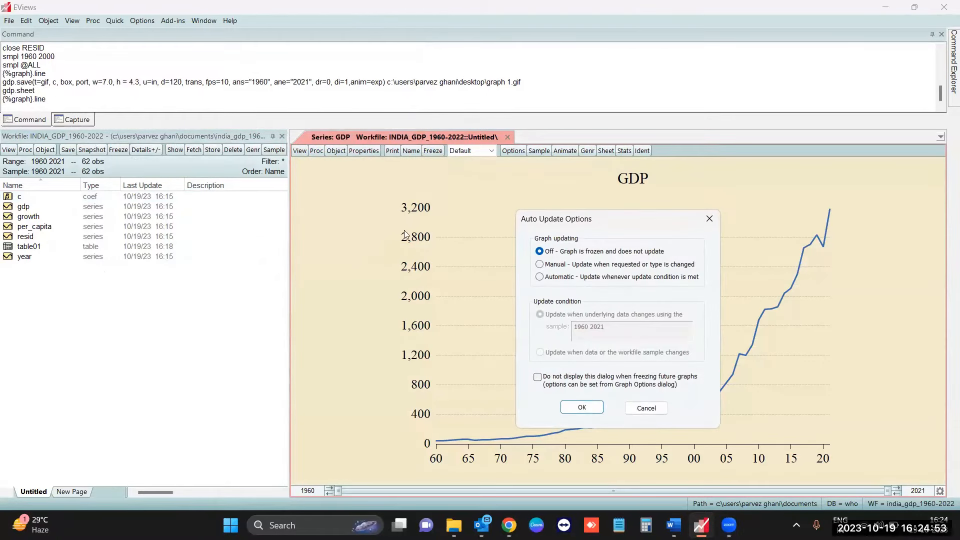
pyautogui.click(590, 412)
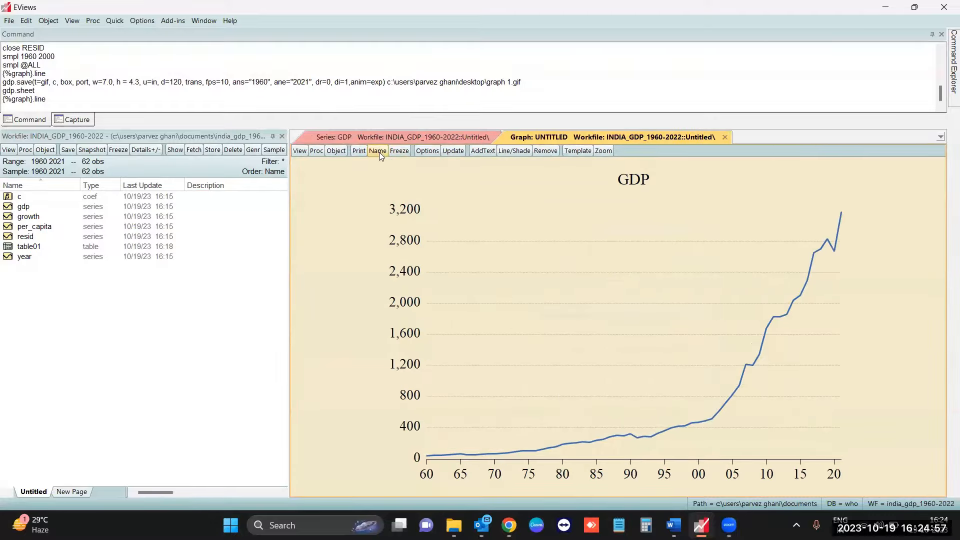
pyautogui.click(378, 151)
pyautogui.click(592, 368)
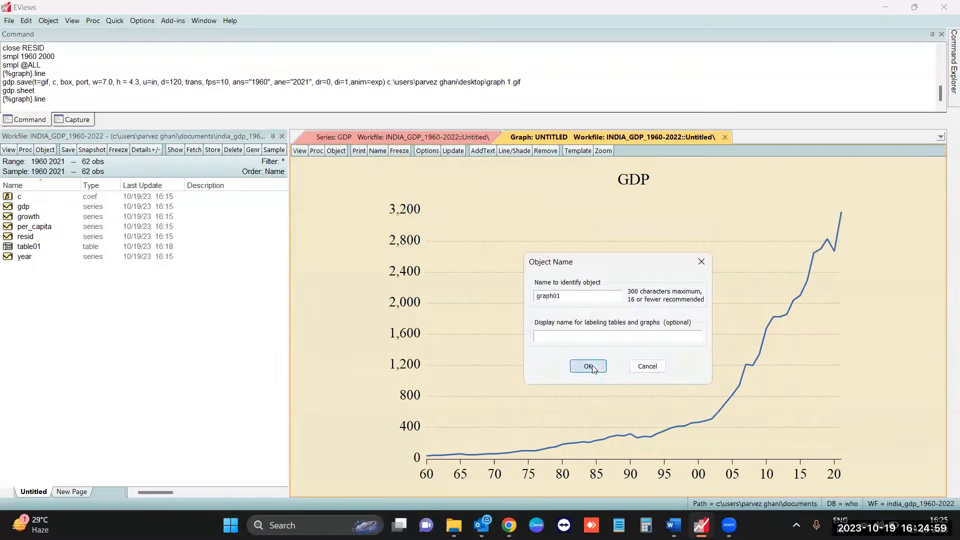
# - Select graph01 in the workfile, close its window and reopen it from the object list
pyautogui.click(60, 217)
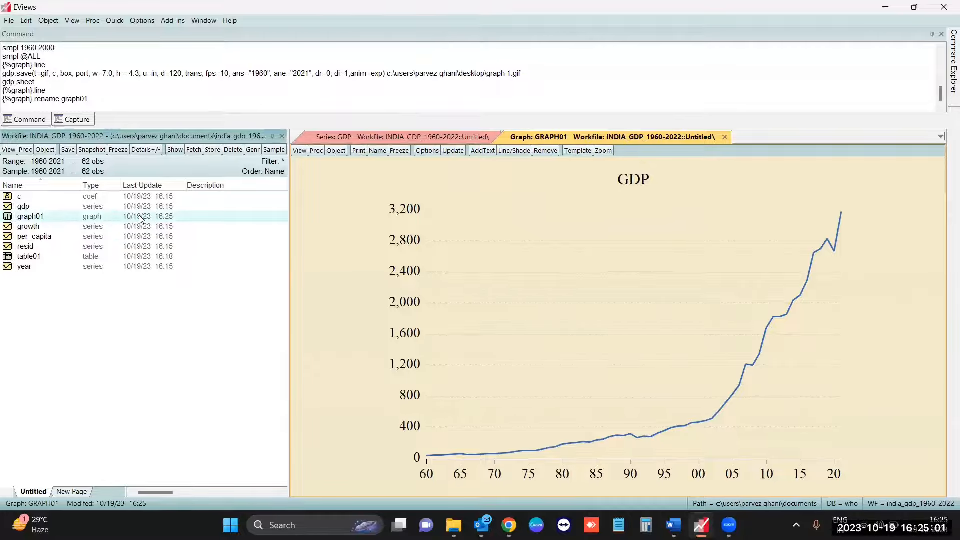
pyautogui.click(725, 137)
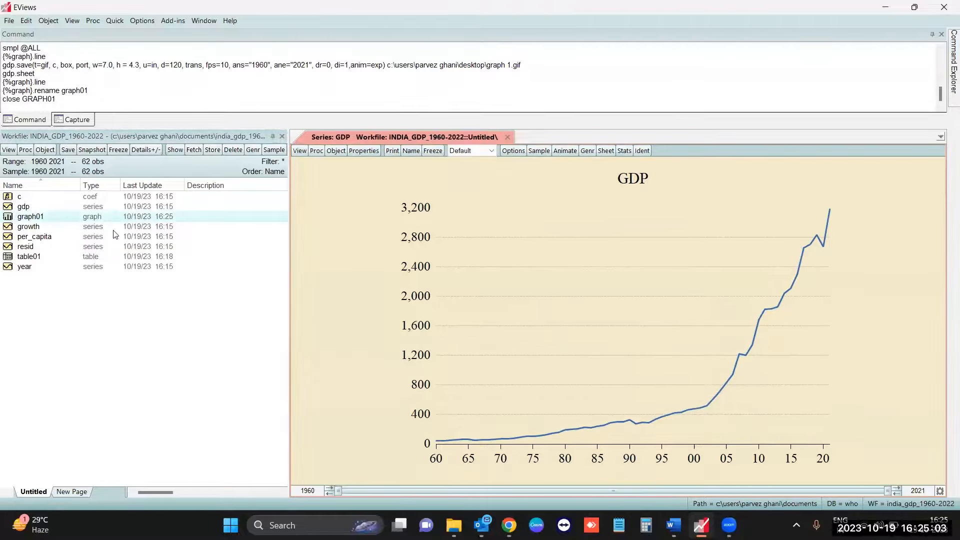
pyautogui.doubleClick(120, 220)
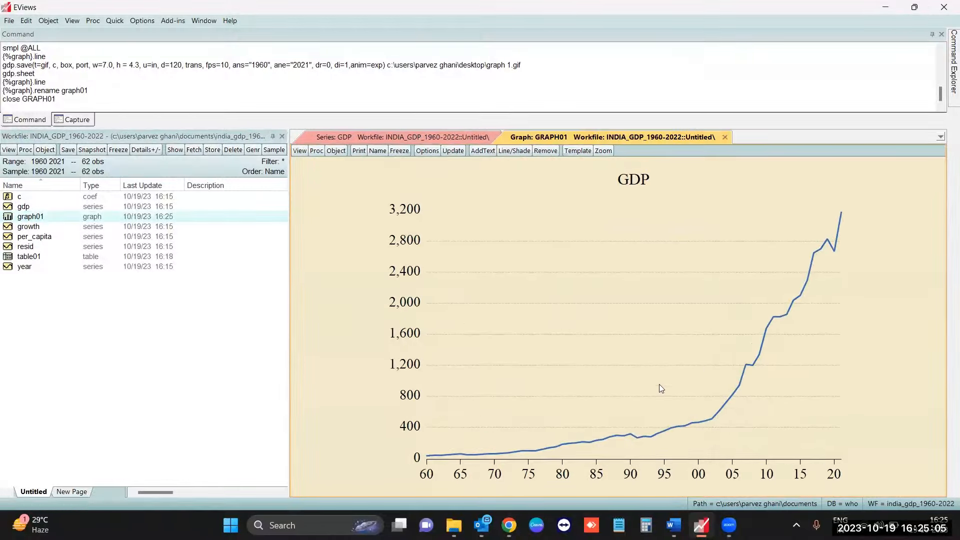
# - Switch the gdp series from its graph back to the spreadsheet view
pyautogui.click(449, 139)
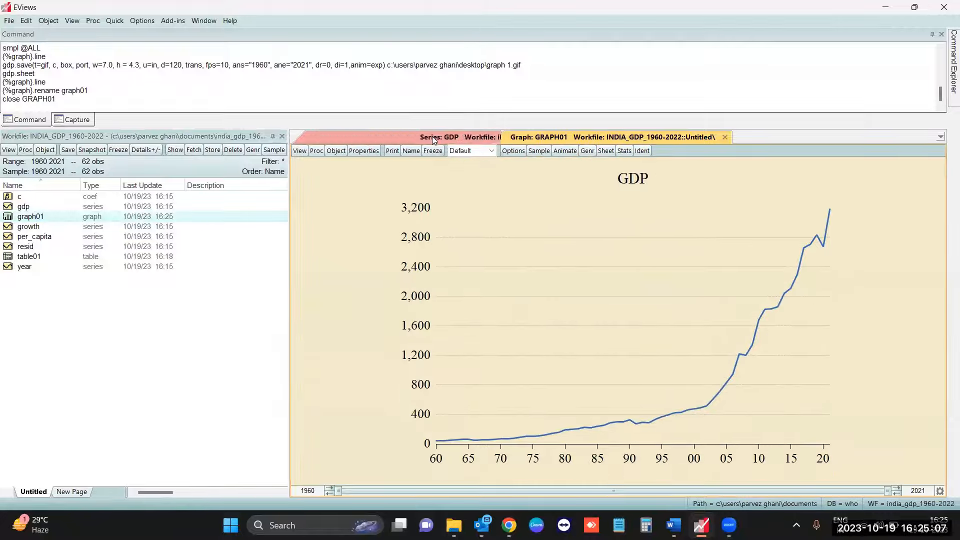
pyautogui.click(300, 152)
pyautogui.click(308, 163)
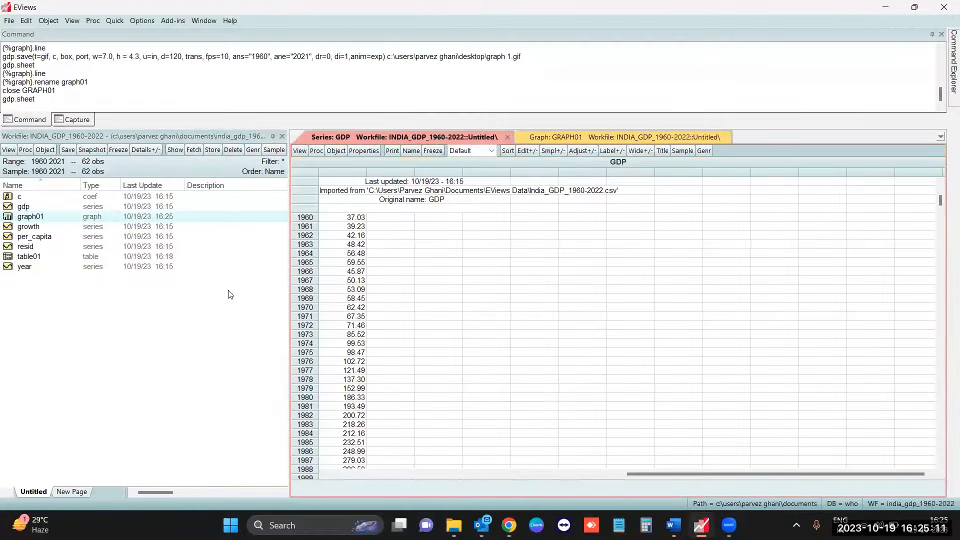
# - Dock graph01 side by side with the gdp spreadsheet and widen the graph's pane
pyautogui.click(565, 136)
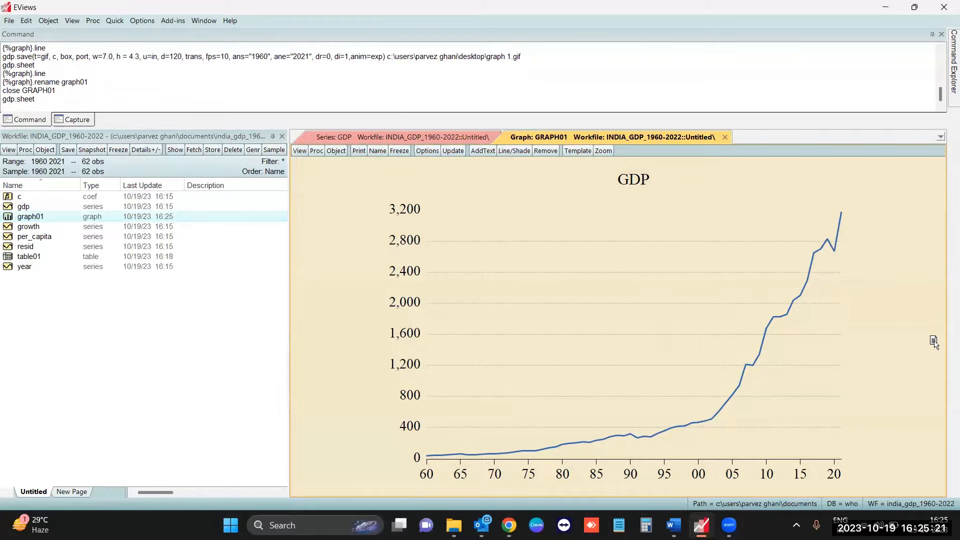
pyautogui.moveTo(934, 342); pyautogui.dragTo(934, 343)
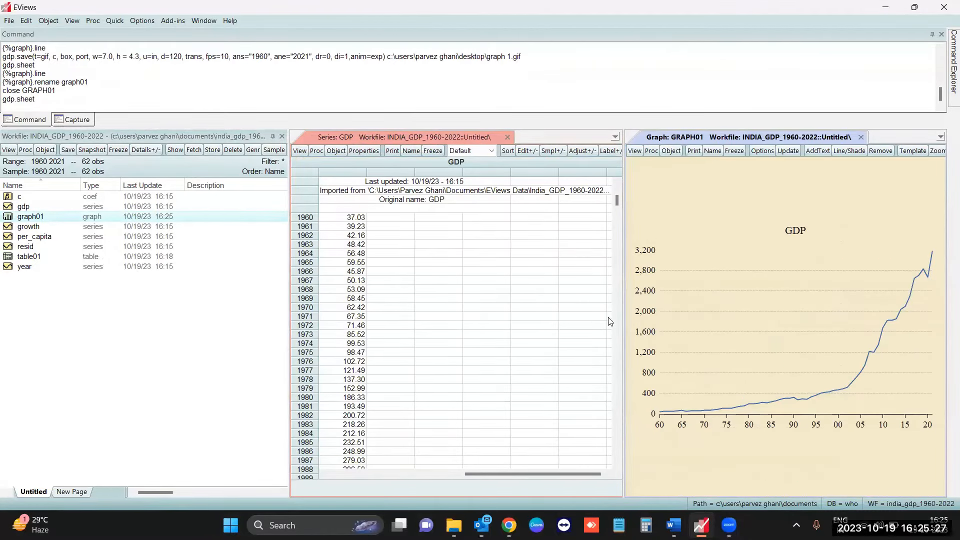
pyautogui.moveTo(613, 331); pyautogui.dragTo(500, 333)
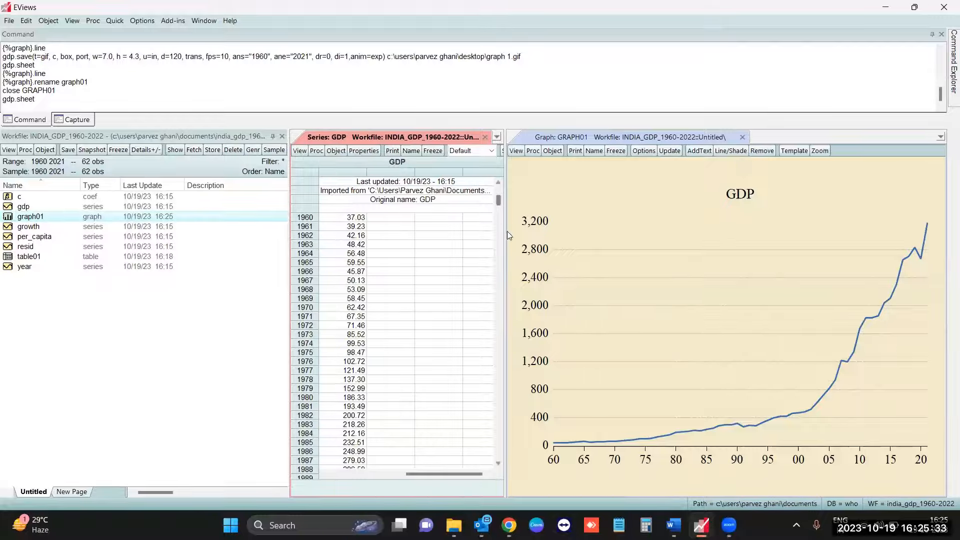
# - Close the graph01 window and look over the yearly gdp values from 1960 to 2021
pyautogui.click(742, 138)
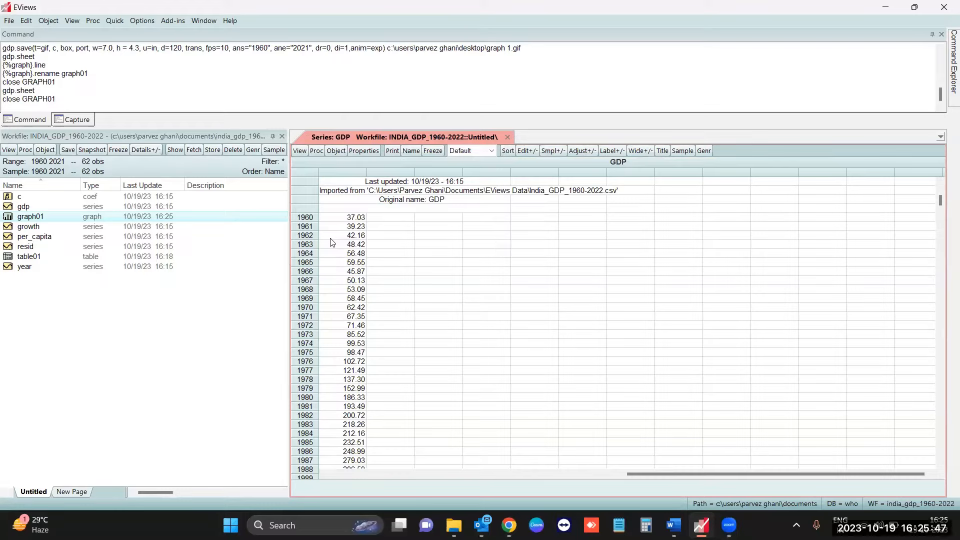
pyautogui.scroll(-11, 332, 242)
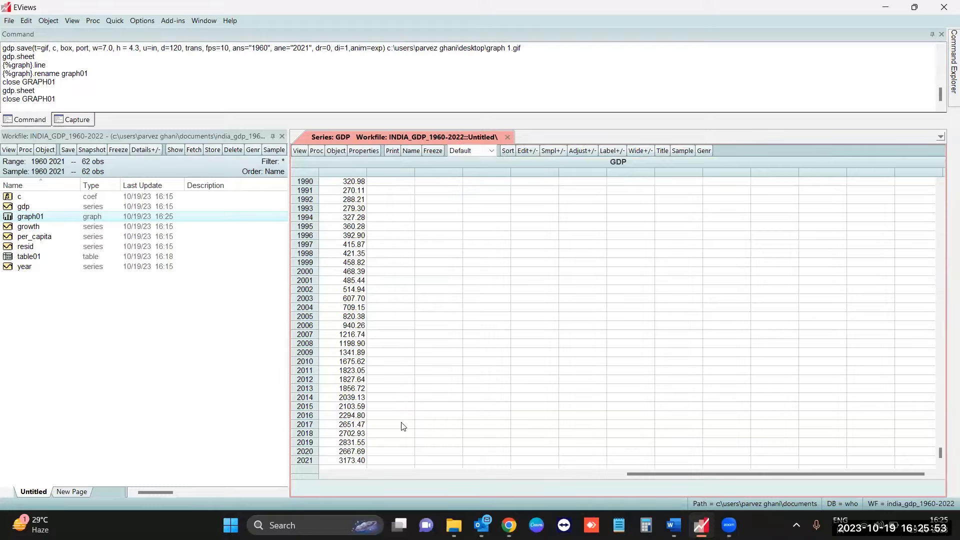
pyautogui.scroll(12, 350, 351)
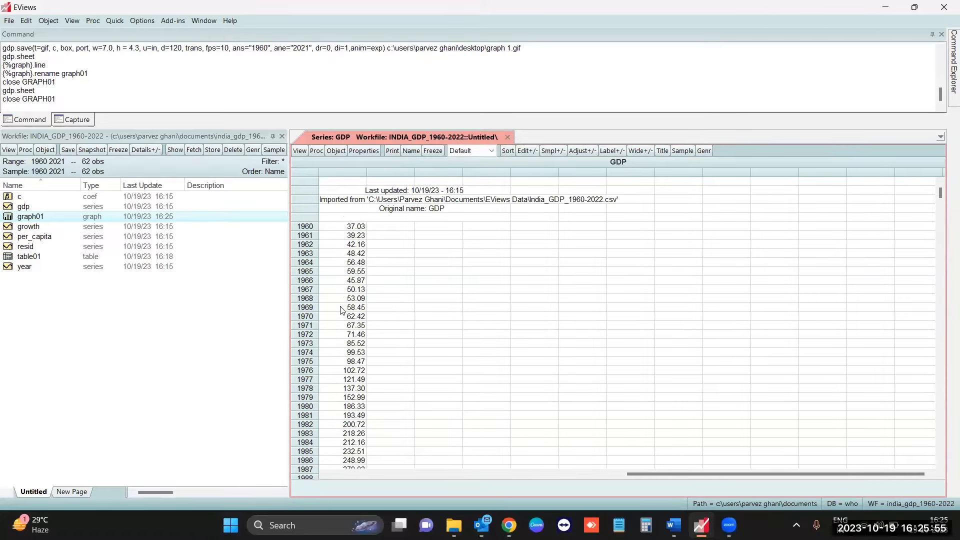
pyautogui.scroll(-12, 341, 310)
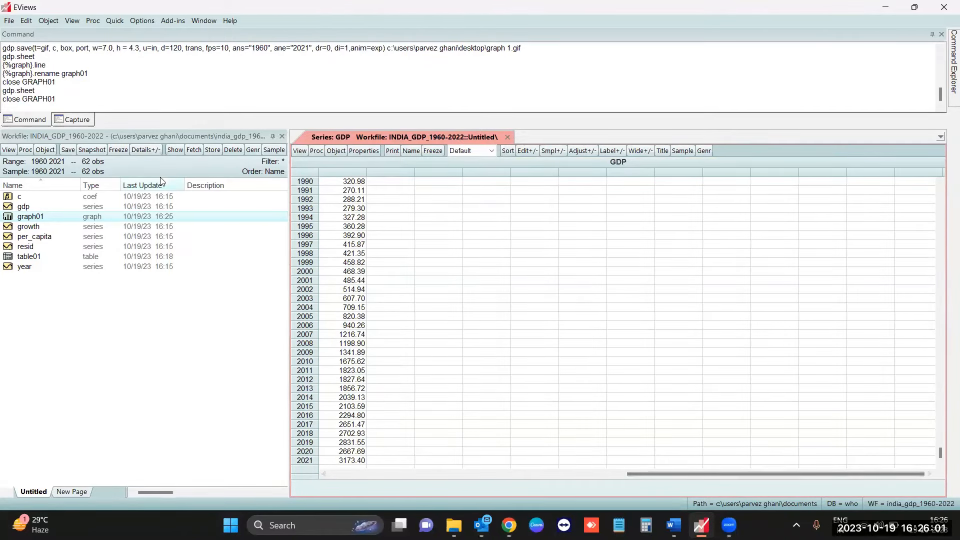
# - Resize the current workfile page by setting its end date to 2030 and accept inserting the extra observations
pyautogui.click(97, 22)
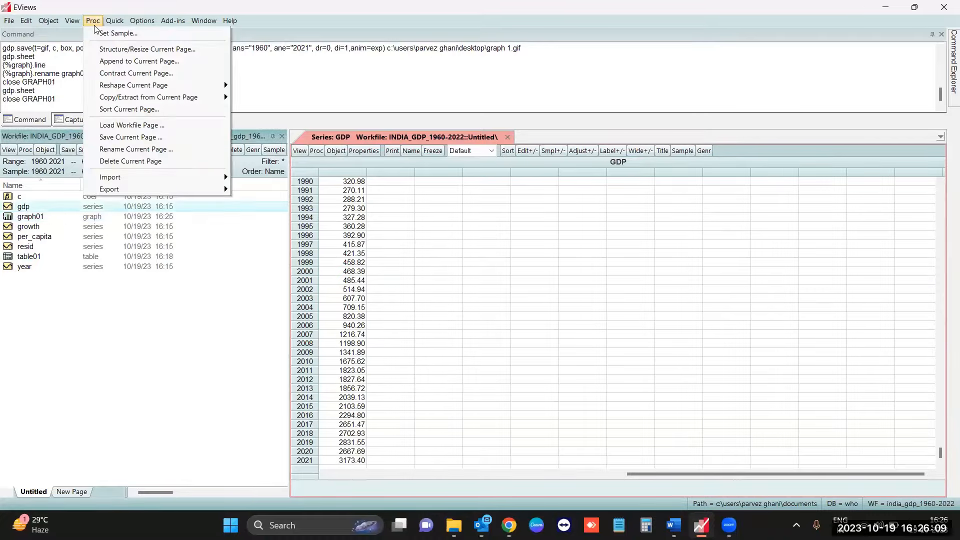
pyautogui.click(114, 51)
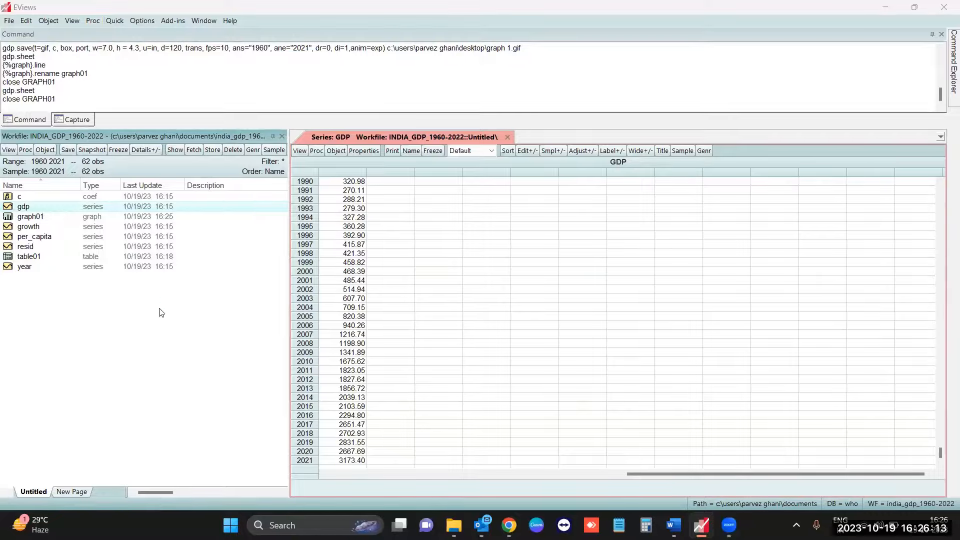
pyautogui.moveTo(188, 225); pyautogui.dragTo(350, 136)
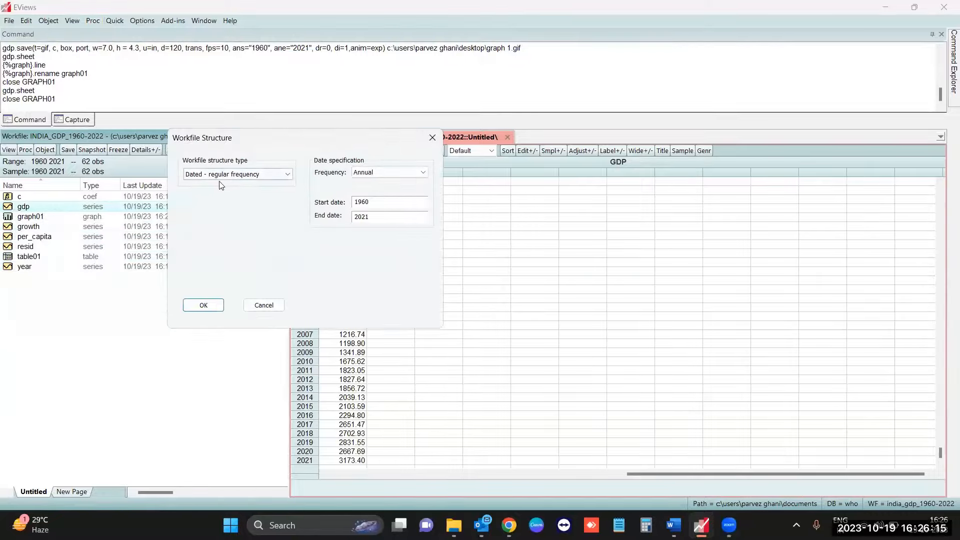
pyautogui.click(373, 215)
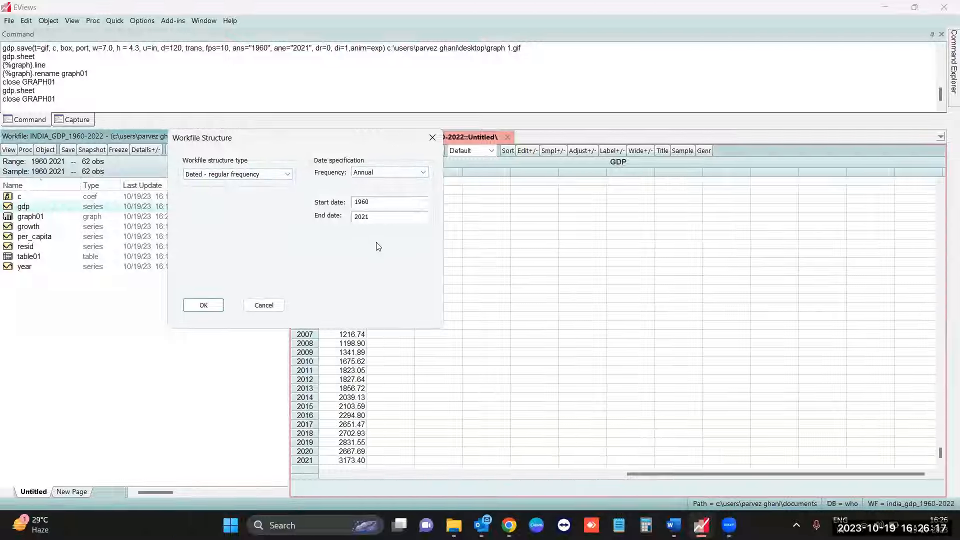
pyautogui.write('30')
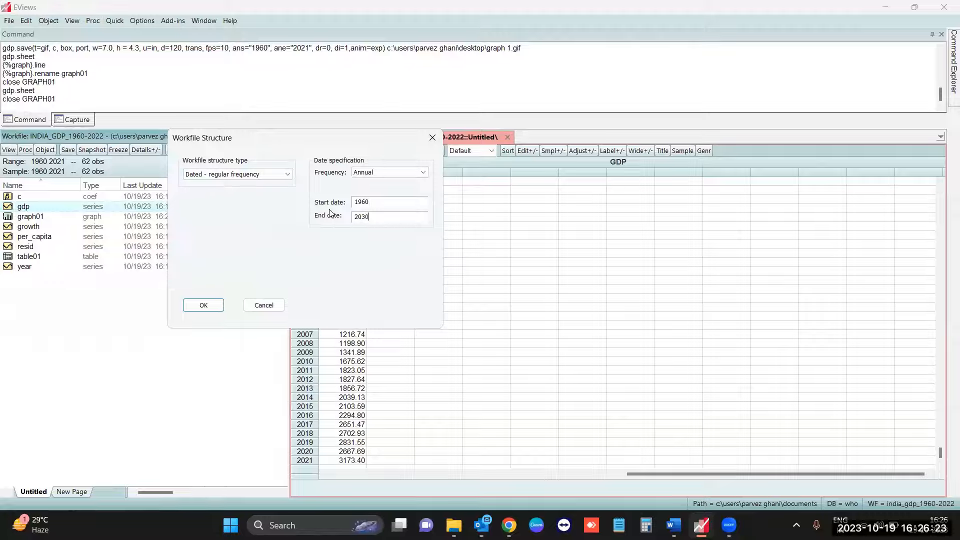
pyautogui.click(205, 307)
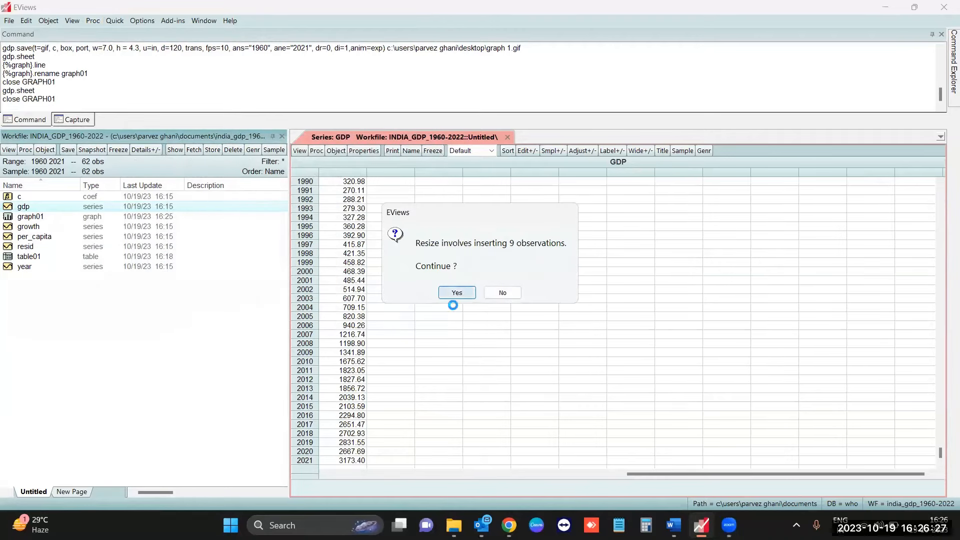
pyautogui.click(452, 299)
# - Examine the gdp rows for the added years 2022 to 2030 in the spreadsheet
pyautogui.scroll(-2, 350, 398)
pyautogui.scroll(-9, 351, 372)
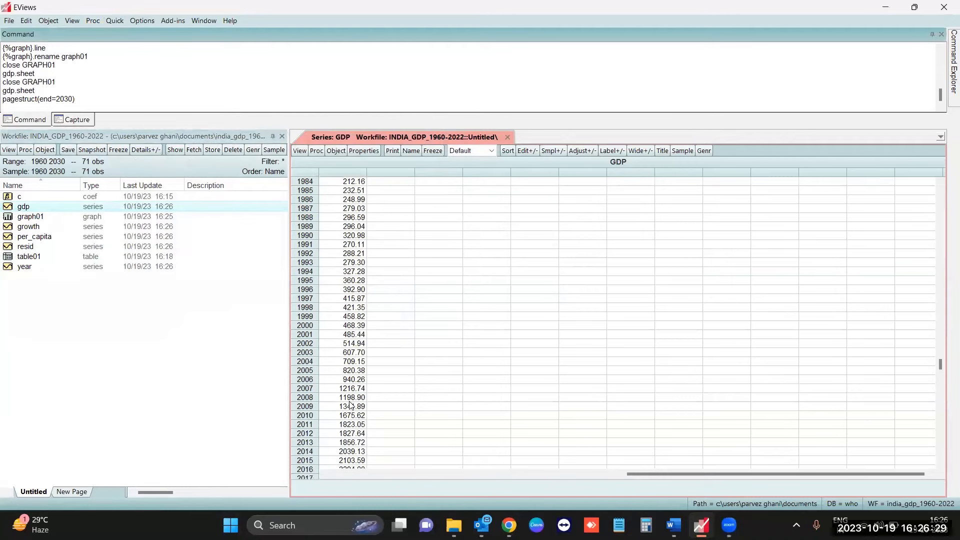
pyautogui.moveTo(333, 392); pyautogui.dragTo(353, 461)
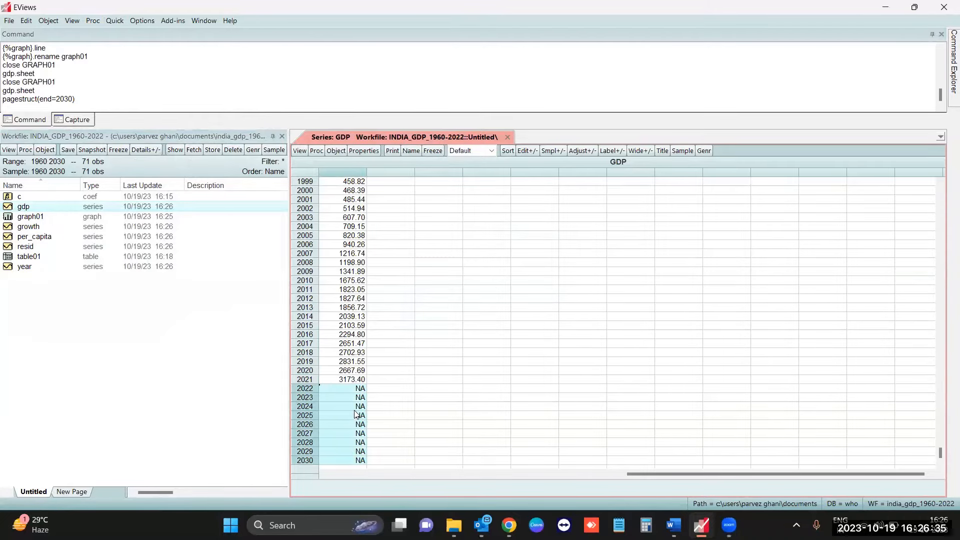
pyautogui.click(246, 399)
pyautogui.click(352, 352)
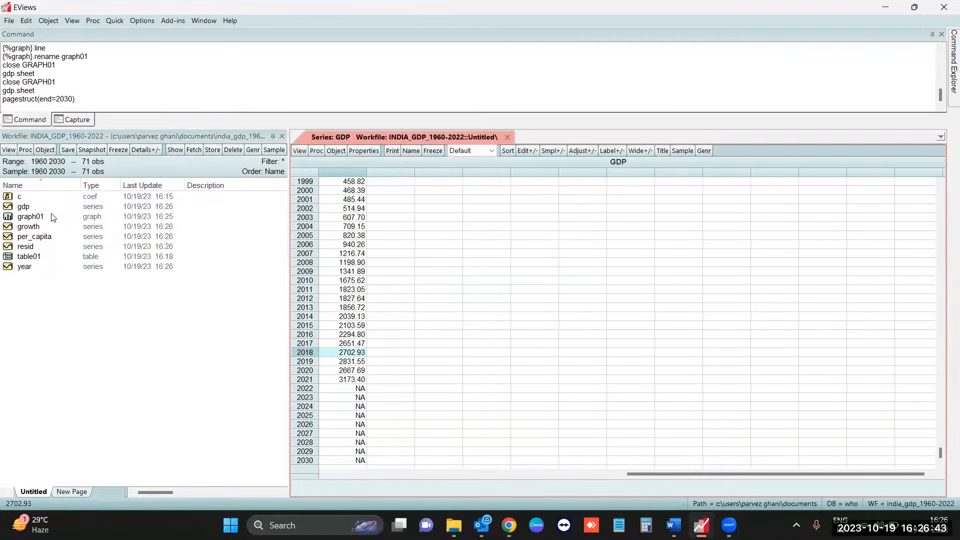
# - Try to generate a series with the equation log gdp = log(gdp) over the sample 1960 2030
pyautogui.click(113, 23)
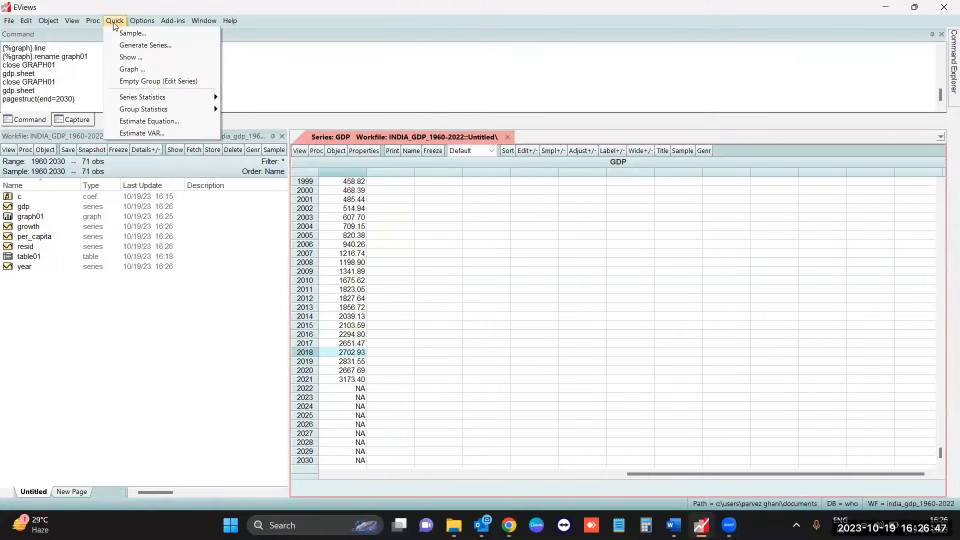
pyautogui.click(125, 45)
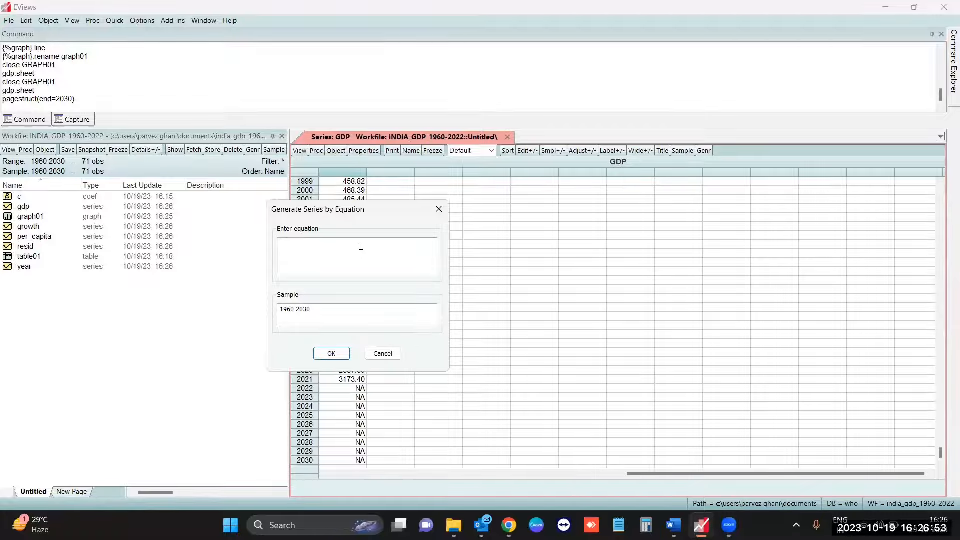
pyautogui.write('log')
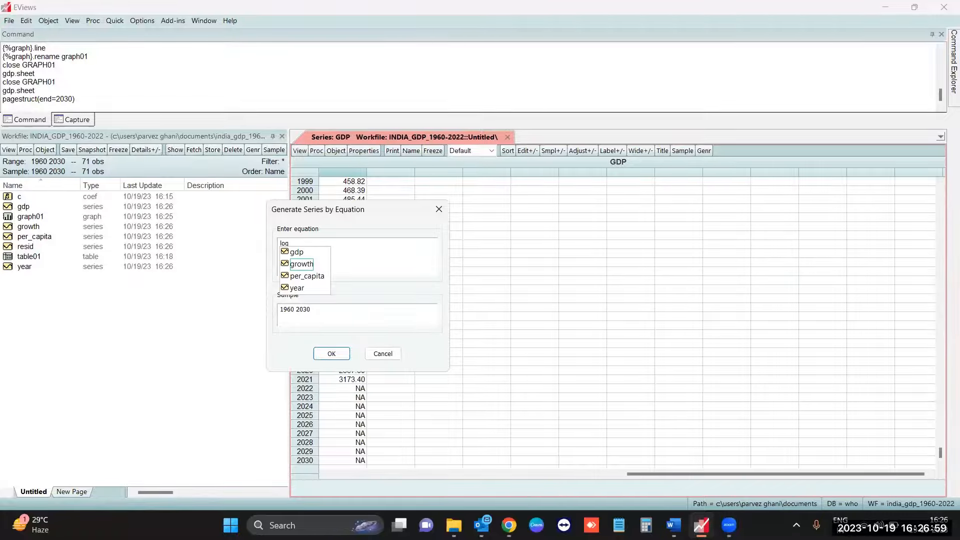
pyautogui.write(' gdp =')
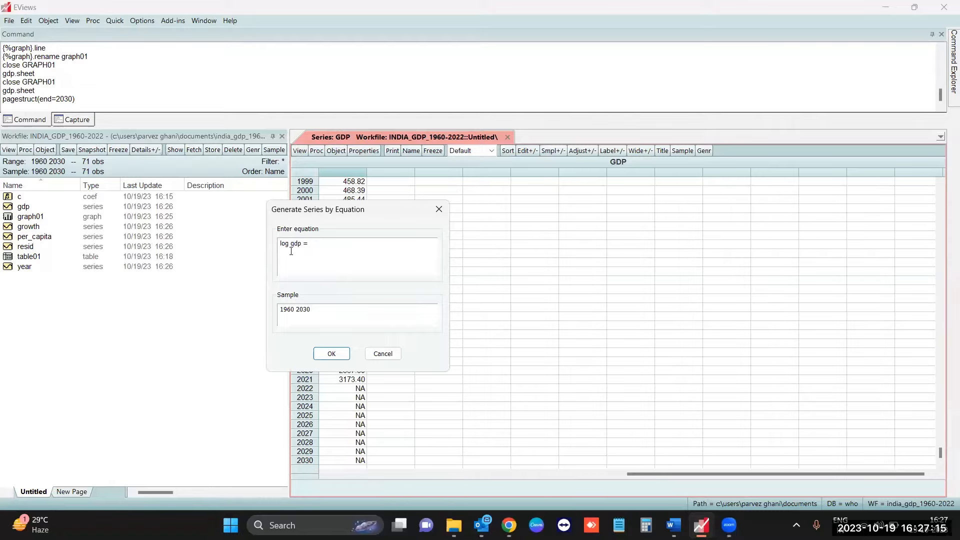
pyautogui.write('loh')
pyautogui.press('BackSpace')
pyautogui.write('g')
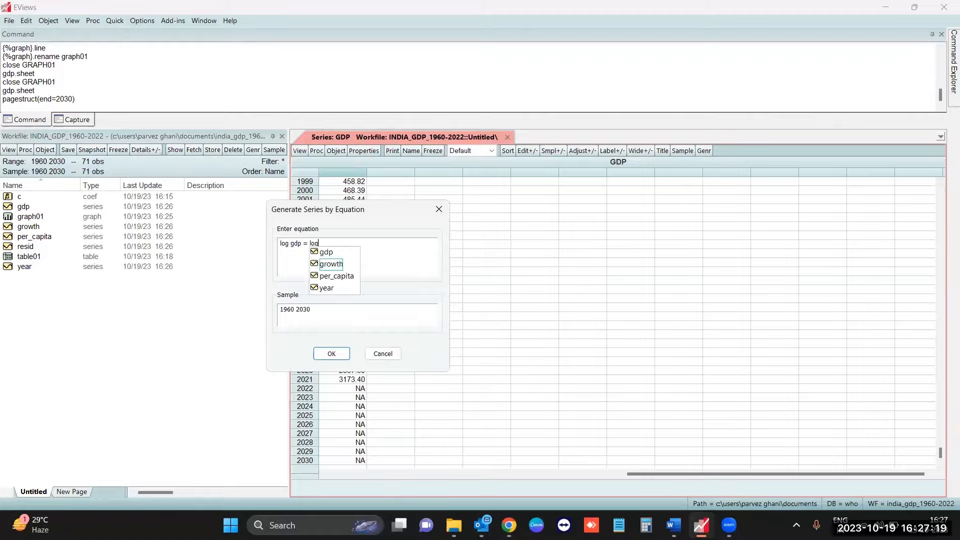
pyautogui.write('(gdp)')
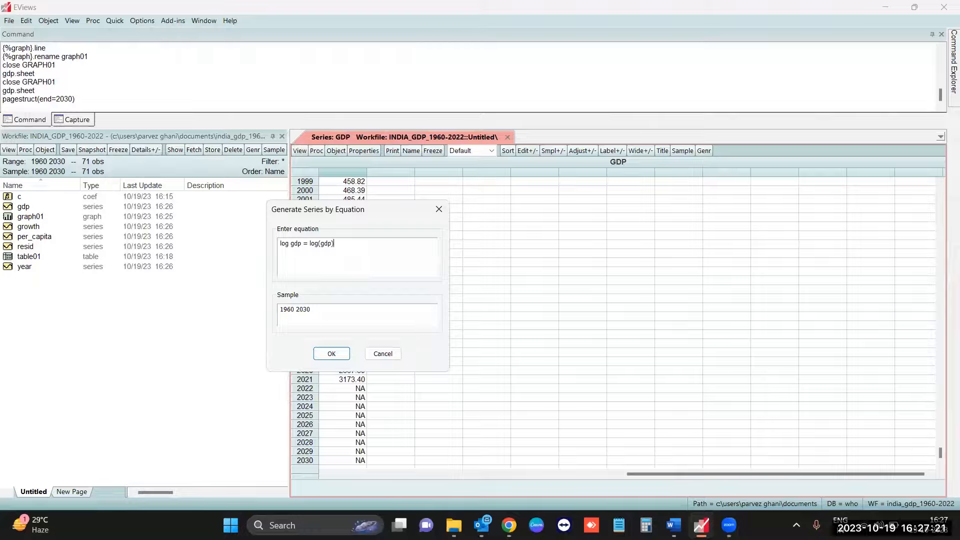
pyautogui.click(330, 355)
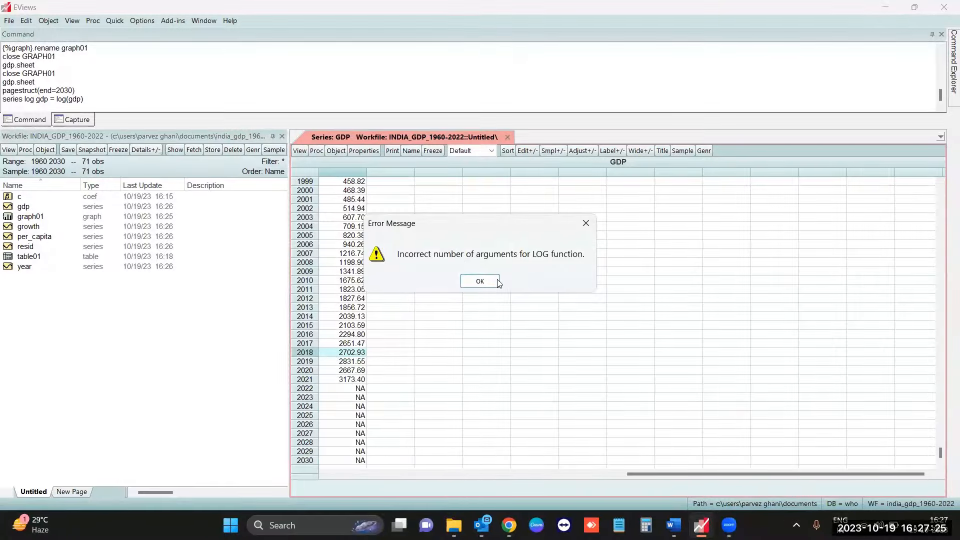
pyautogui.click(487, 284)
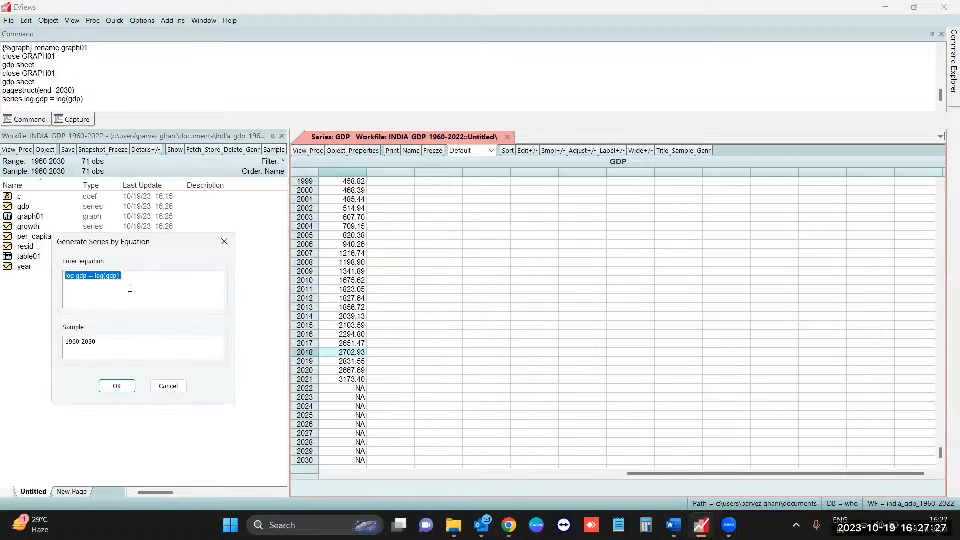
# - Correct the series name with an underscore and generate log_gdp = log(gdp) for 1960 2030
pyautogui.moveTo(155, 246); pyautogui.dragTo(333, 241)
pyautogui.click(255, 270)
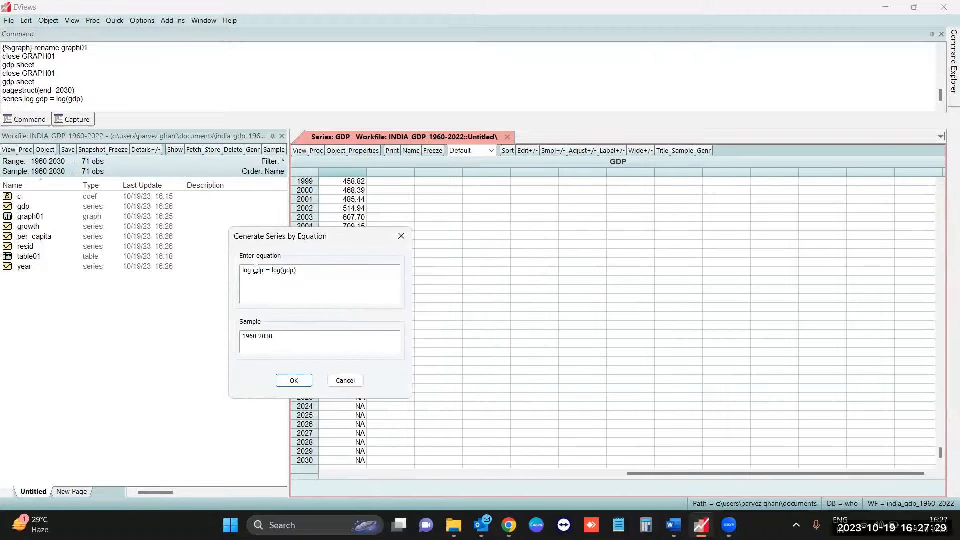
pyautogui.press('BackSpace')
pyautogui.write('_')
pyautogui.click(318, 294)
pyautogui.click(294, 381)
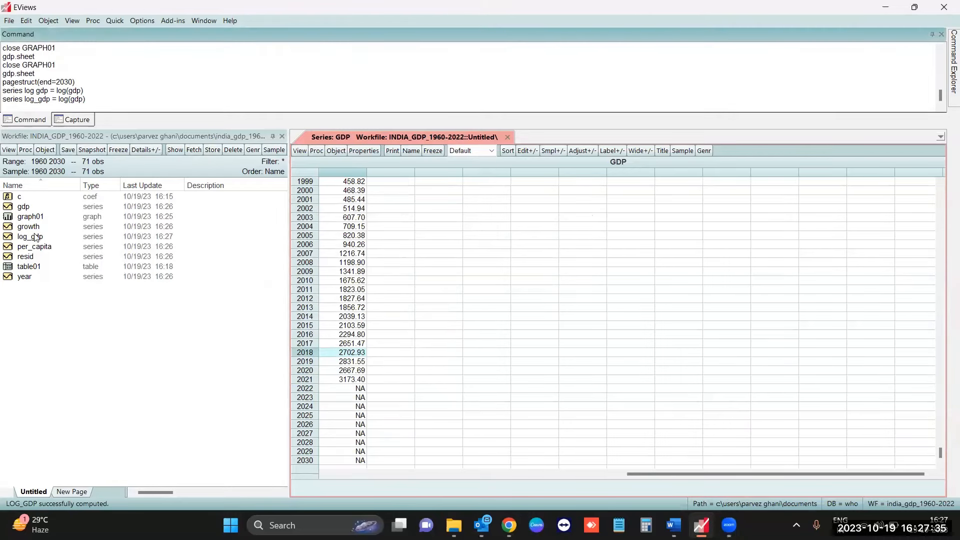
# - Open the log_gdp series and look through its yearly values
pyautogui.doubleClick(66, 238)
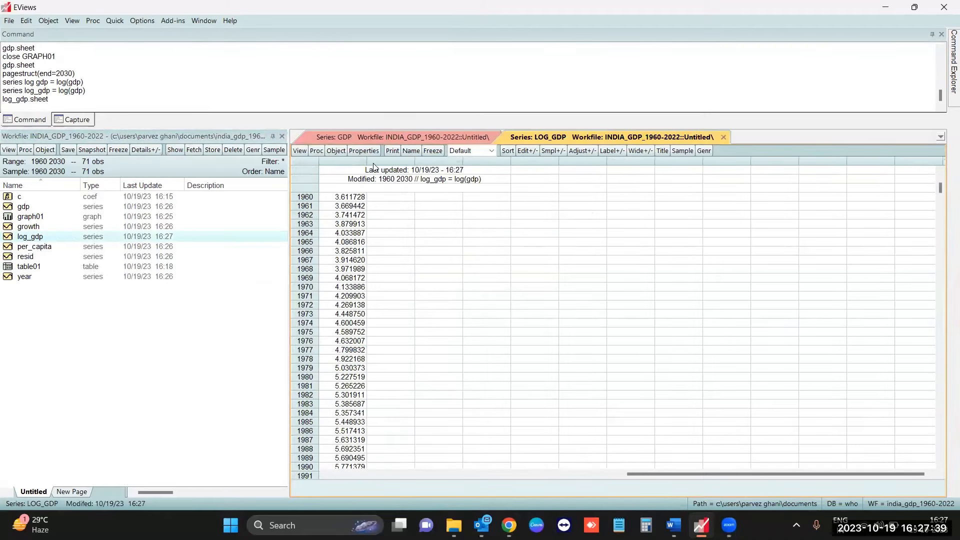
pyautogui.scroll(-3, 363, 366)
pyautogui.scroll(4, 364, 367)
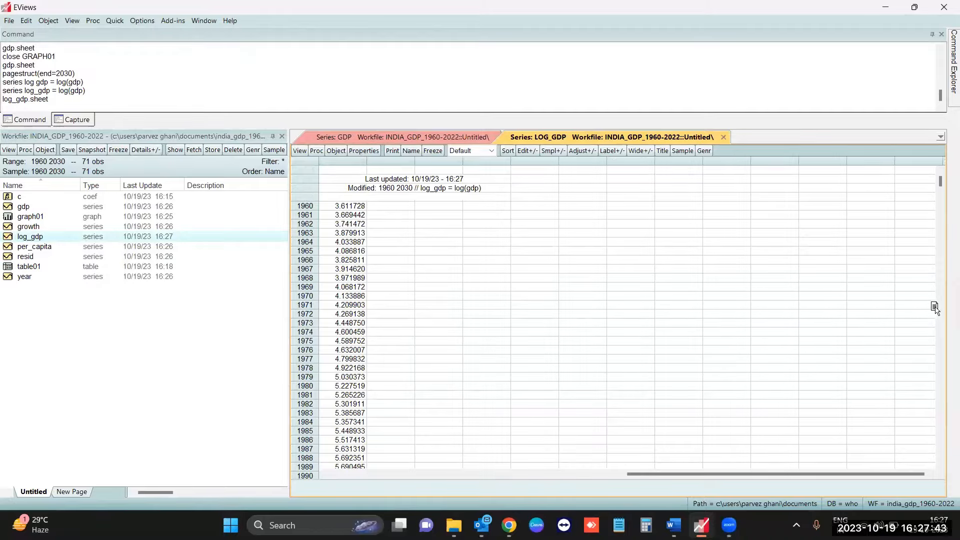
# - Dock the log_gdp sheet beside the gdp sheet and compare their 1960 values
pyautogui.moveTo(879, 316); pyautogui.dragTo(880, 316)
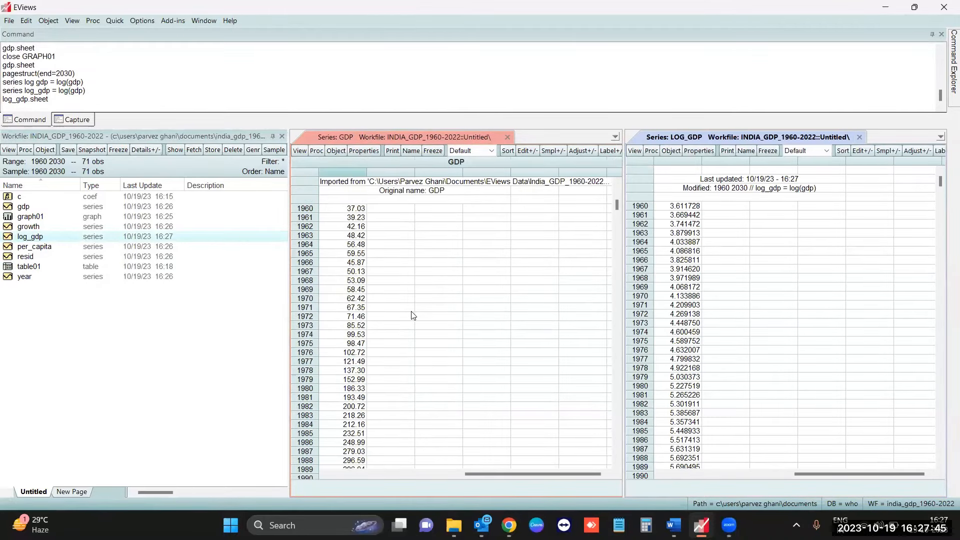
pyautogui.scroll(1, 354, 226)
pyautogui.click(353, 226)
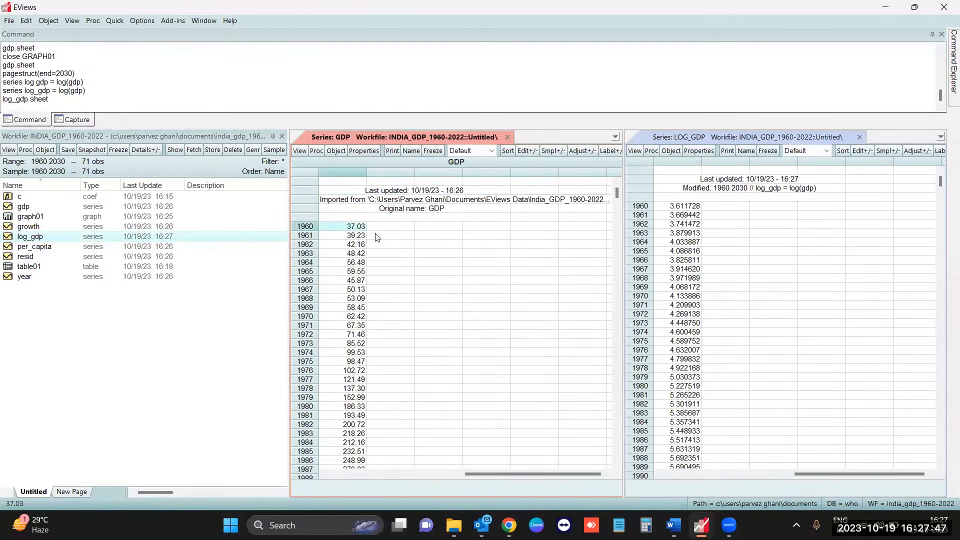
pyautogui.click(672, 208)
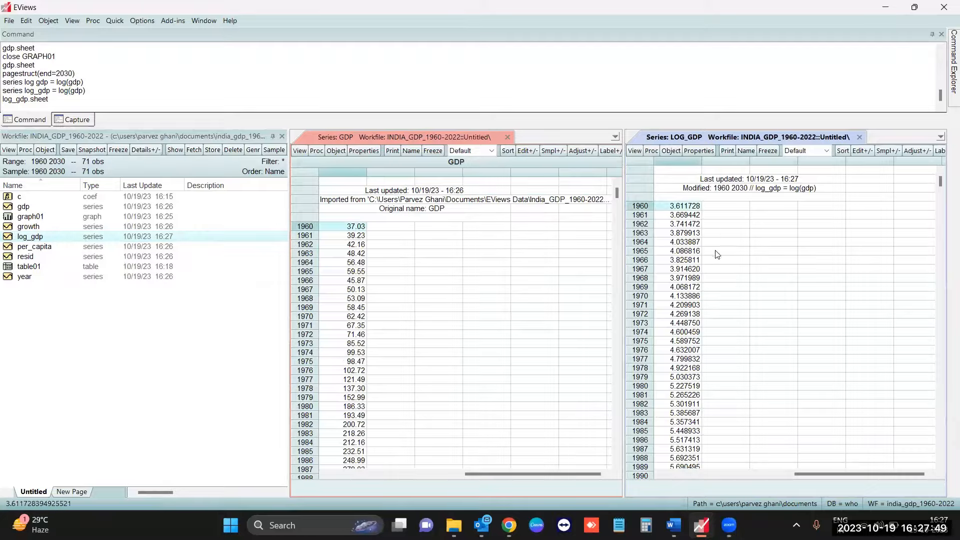
# - Plot the gdp and log_gdp series as raw-data Line & Symbol graphs in their side-by-side windows
pyautogui.click(302, 152)
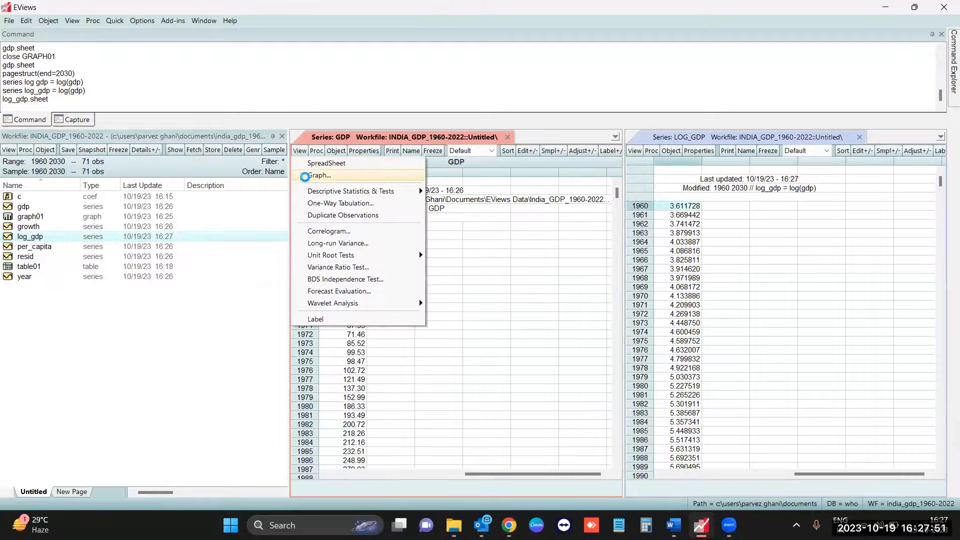
pyautogui.click(306, 176)
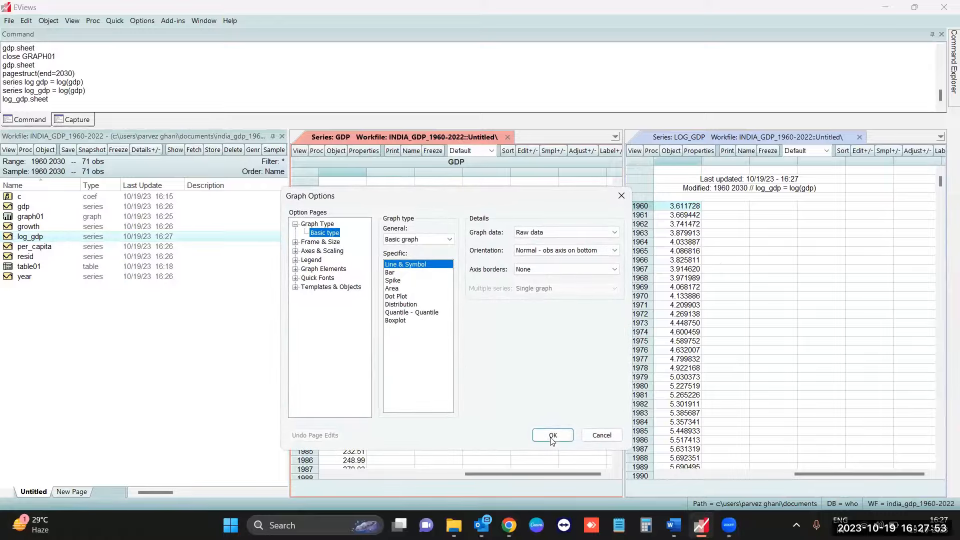
pyautogui.click(552, 433)
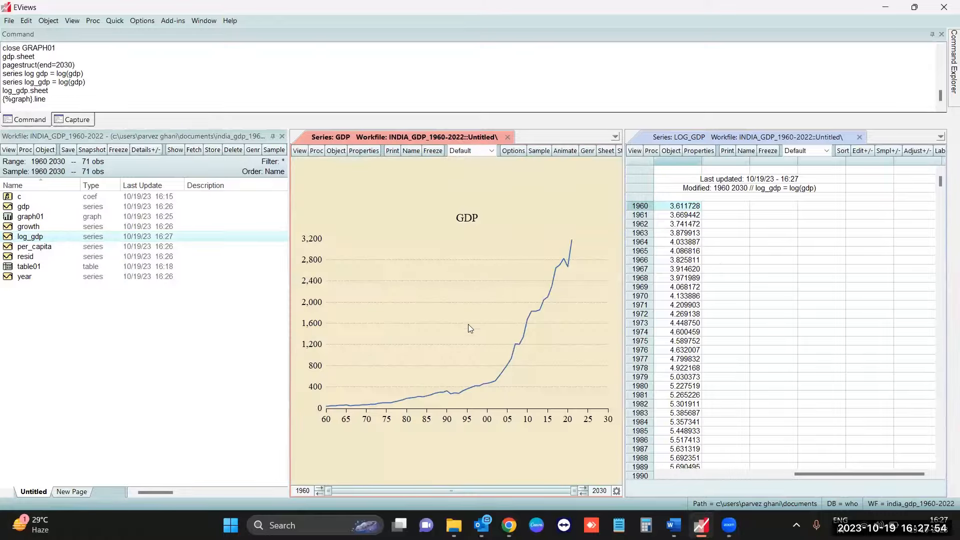
pyautogui.click(636, 152)
pyautogui.click(642, 175)
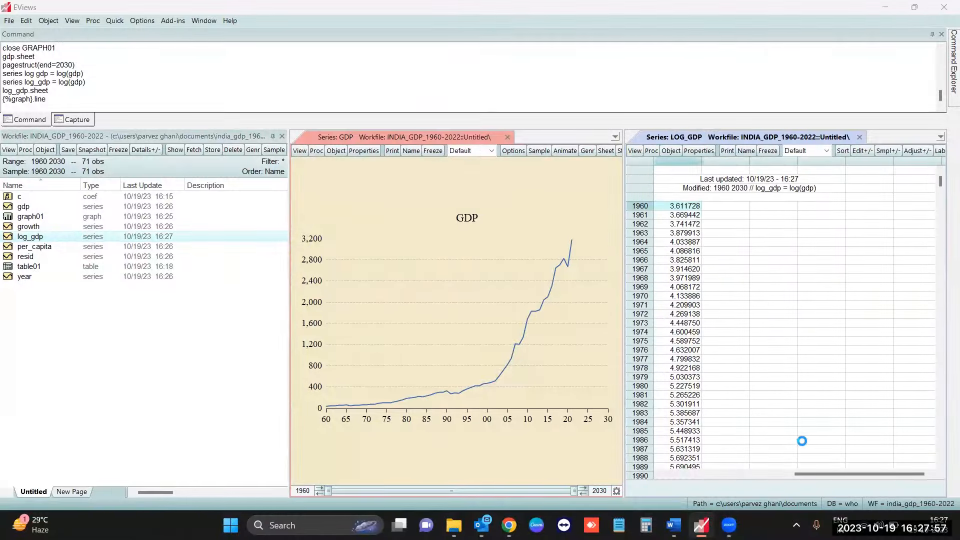
pyautogui.click(863, 434)
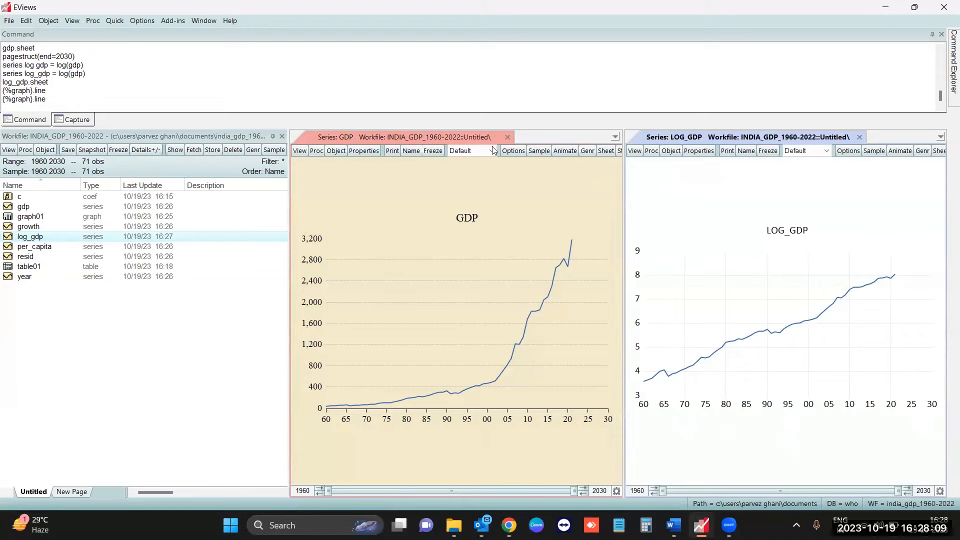
# - Close the gdp series and show Histogram and Stats for log_gdp
pyautogui.click(508, 138)
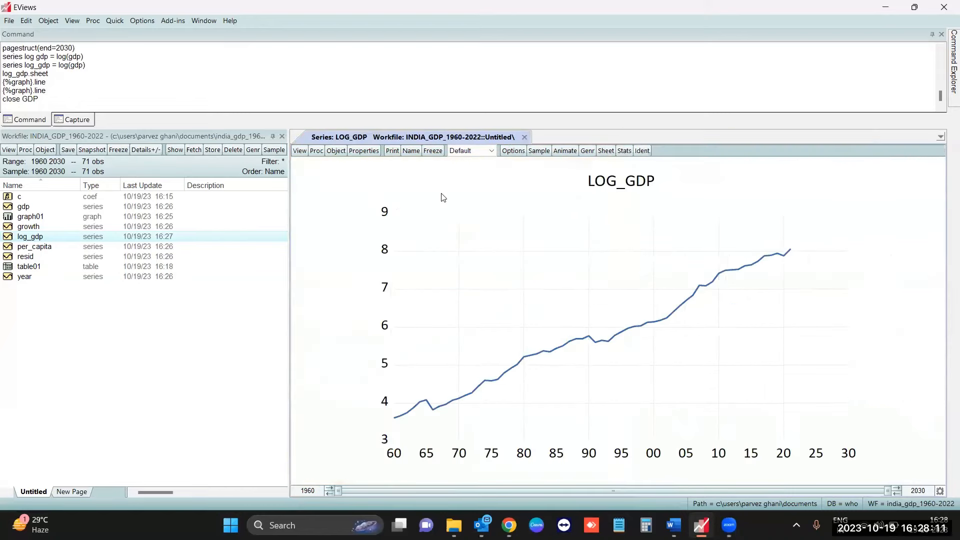
pyautogui.click(299, 151)
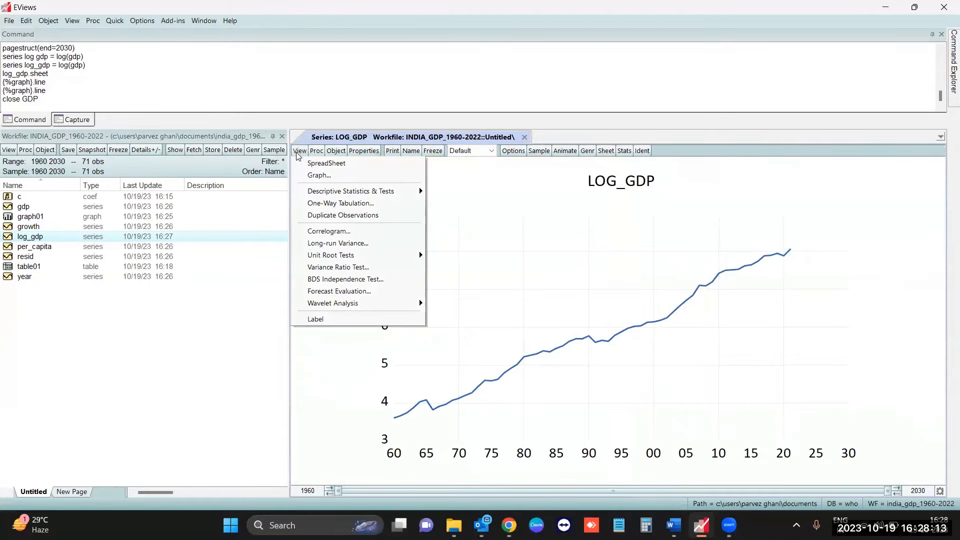
pyautogui.moveTo(313, 192)
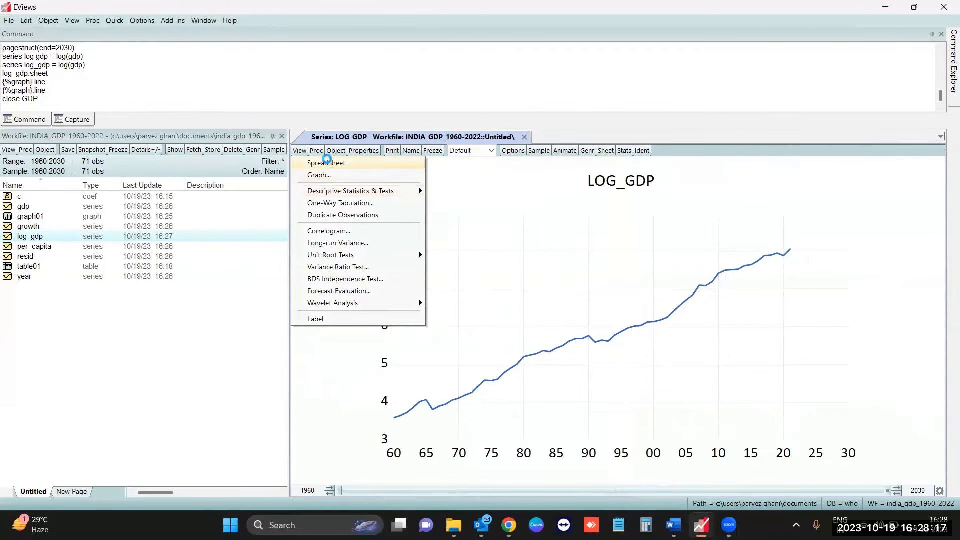
pyautogui.click(320, 163)
pyautogui.click(300, 151)
pyautogui.moveTo(312, 192)
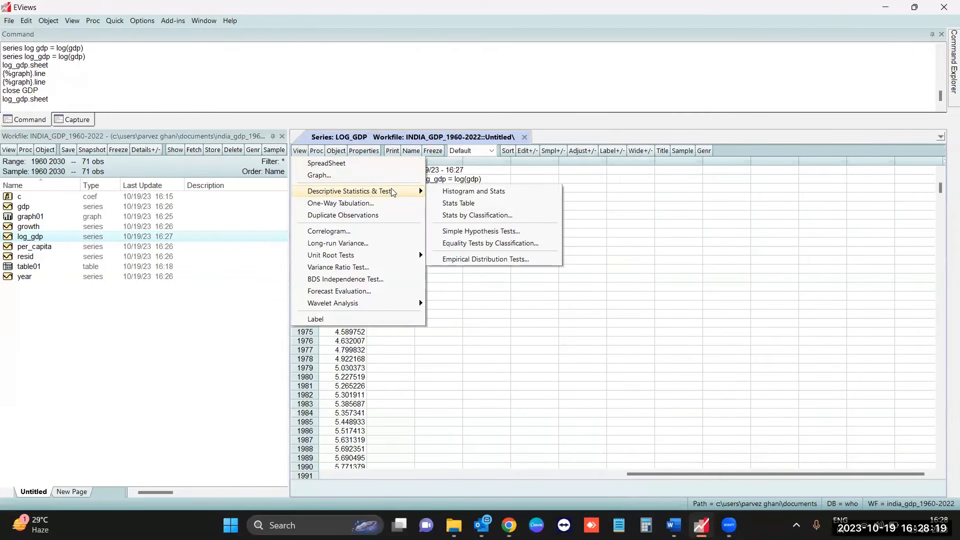
pyautogui.click(476, 193)
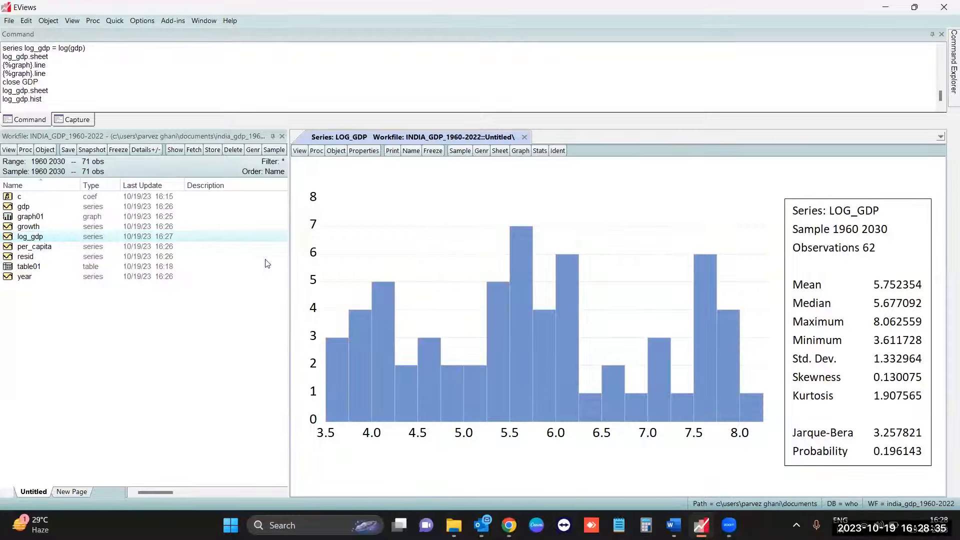
# - Show the Stats Table of log_gdp and examine its descriptive statistics, including the Jarque-Bera probability
pyautogui.click(300, 151)
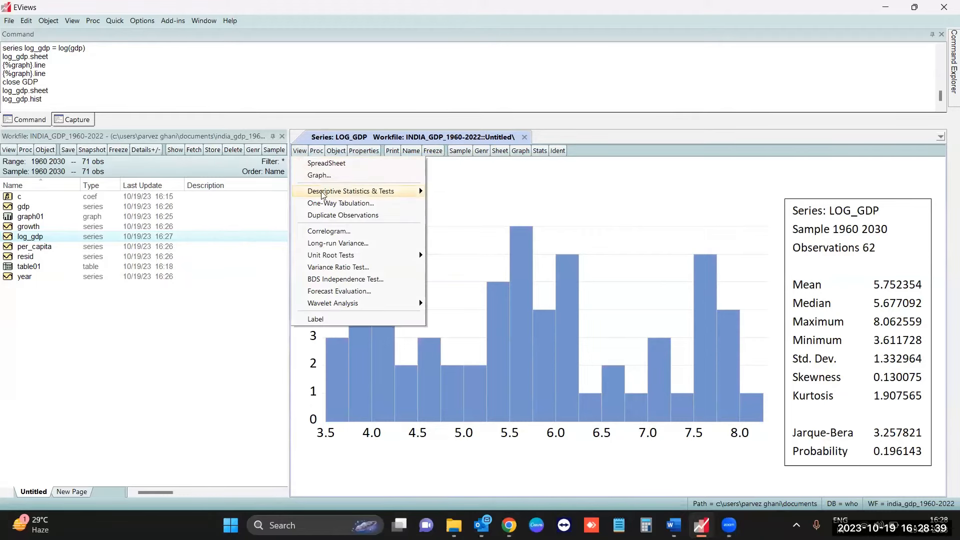
pyautogui.moveTo(352, 193)
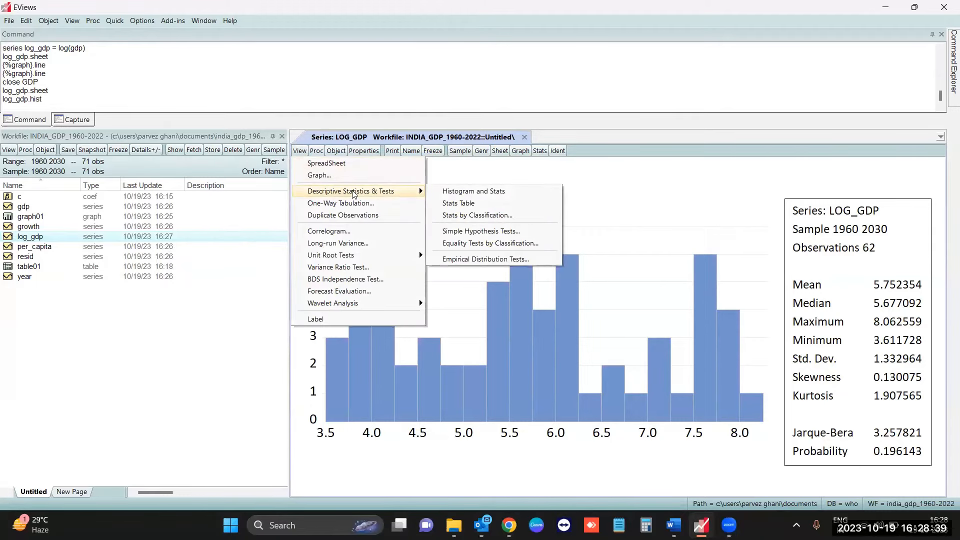
pyautogui.click(484, 205)
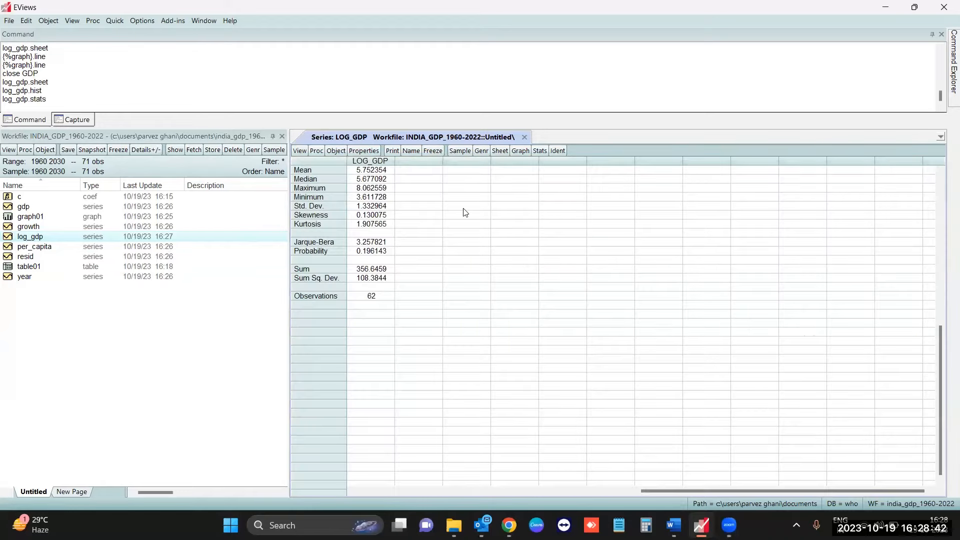
pyautogui.click(328, 161)
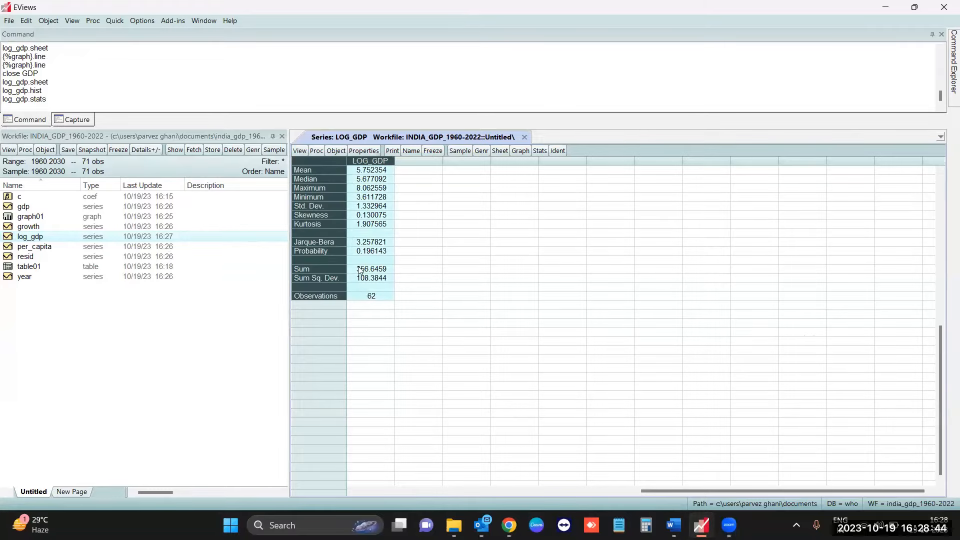
pyautogui.rightClick(383, 281)
pyautogui.click(426, 231)
pyautogui.click(435, 252)
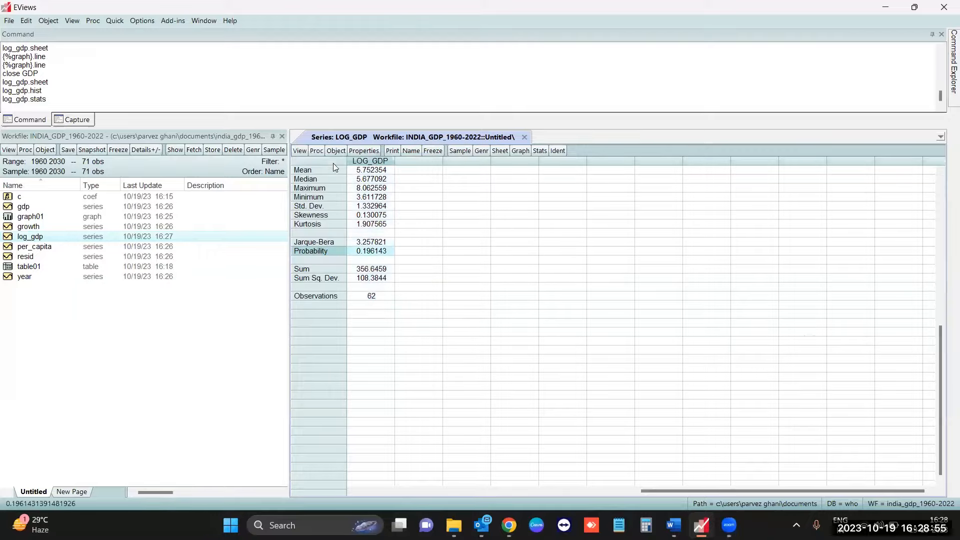
# - Return the log_gdp series to its spreadsheet view
pyautogui.click(300, 152)
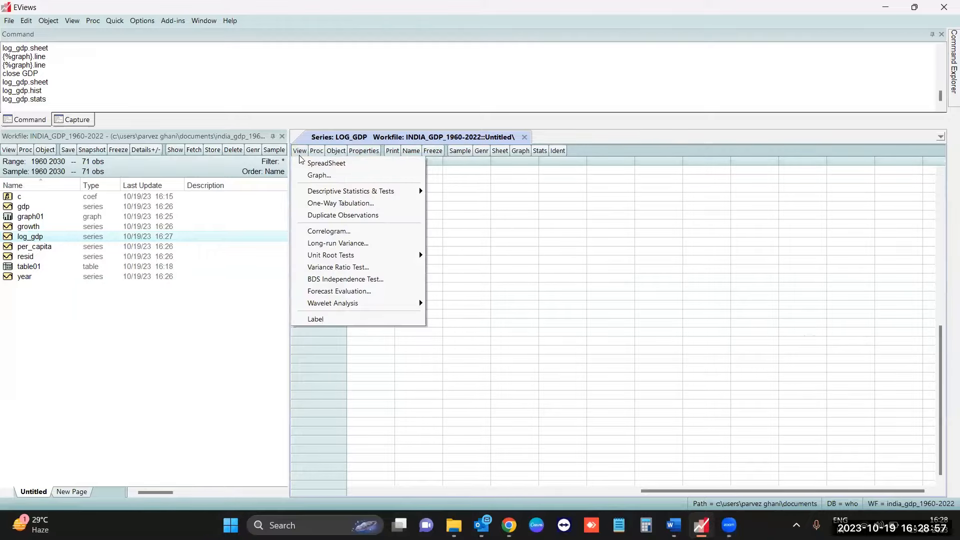
pyautogui.moveTo(400, 191)
pyautogui.moveTo(398, 256)
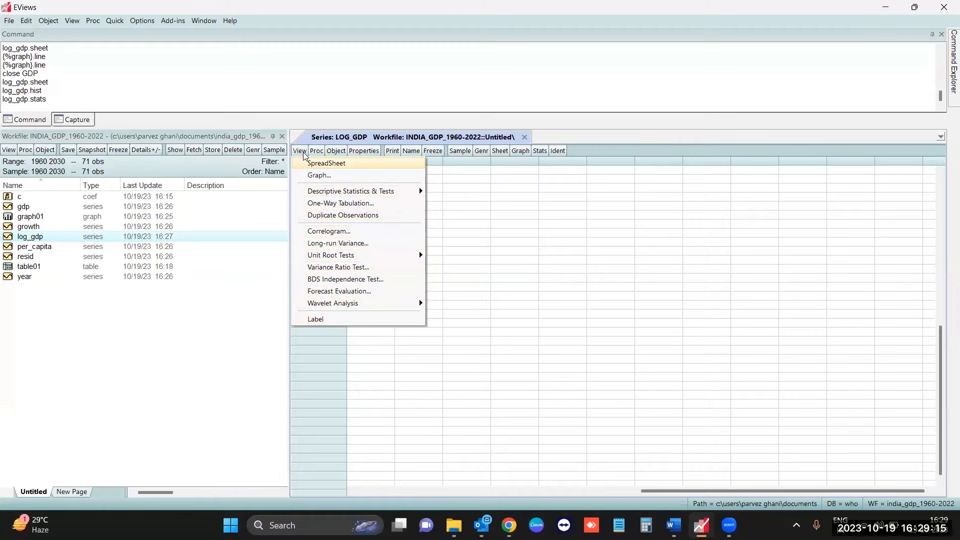
pyautogui.click(339, 166)
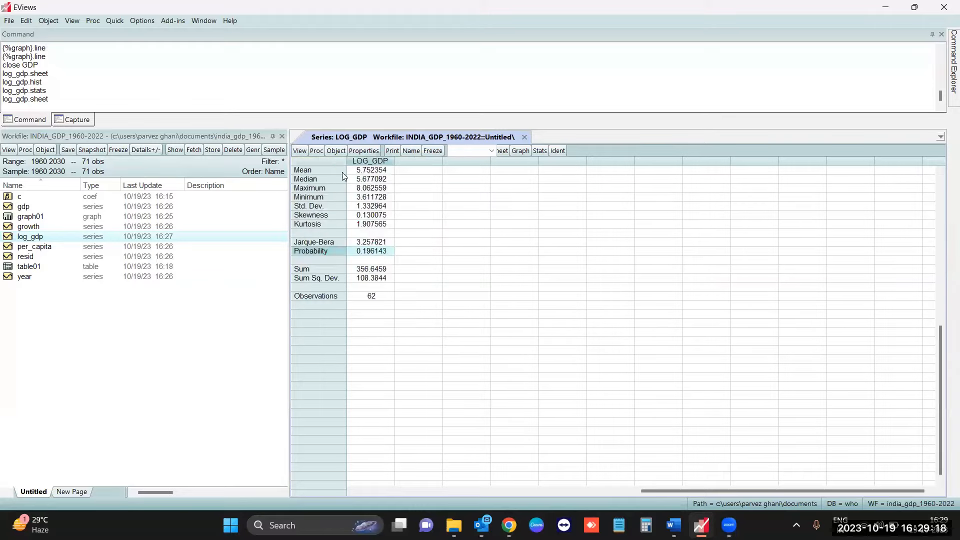
pyautogui.click(230, 318)
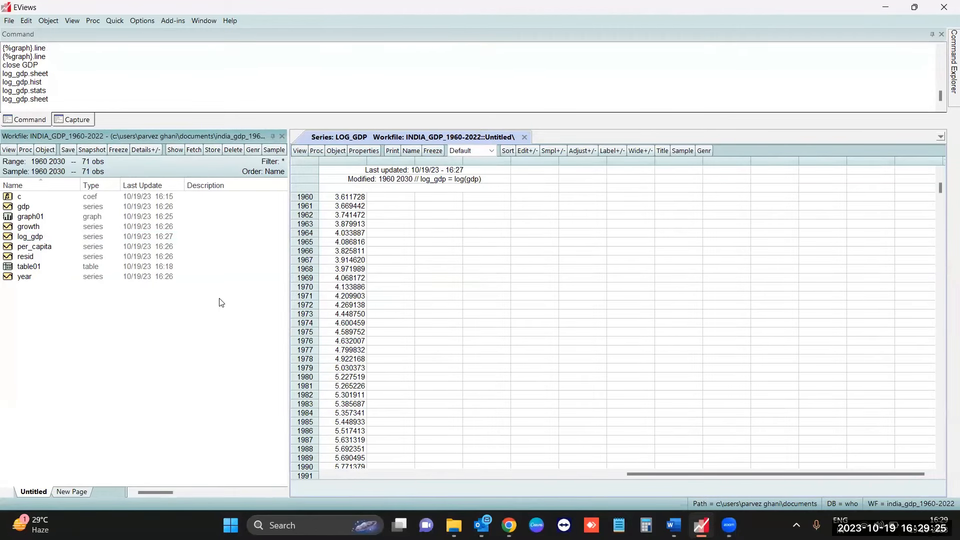
pyautogui.click(113, 21)
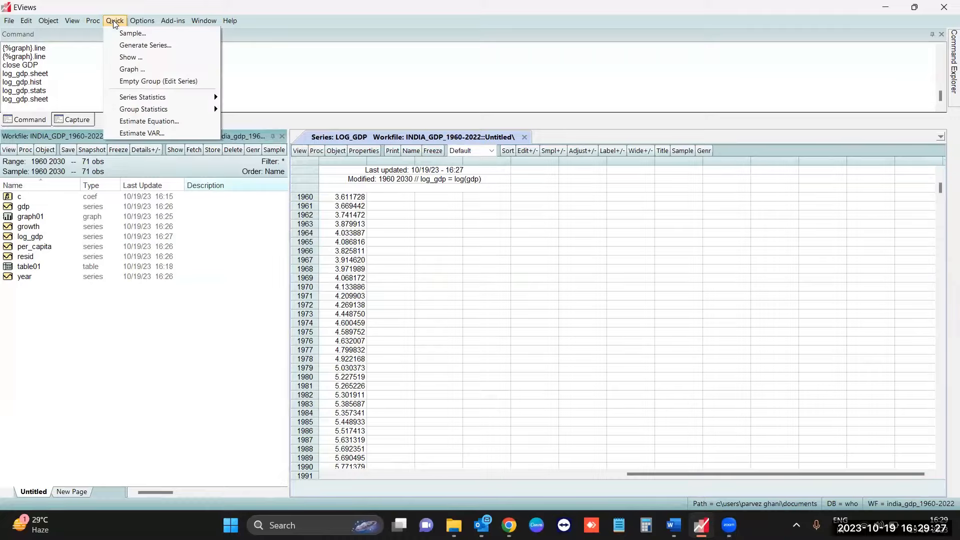
pyautogui.click(163, 121)
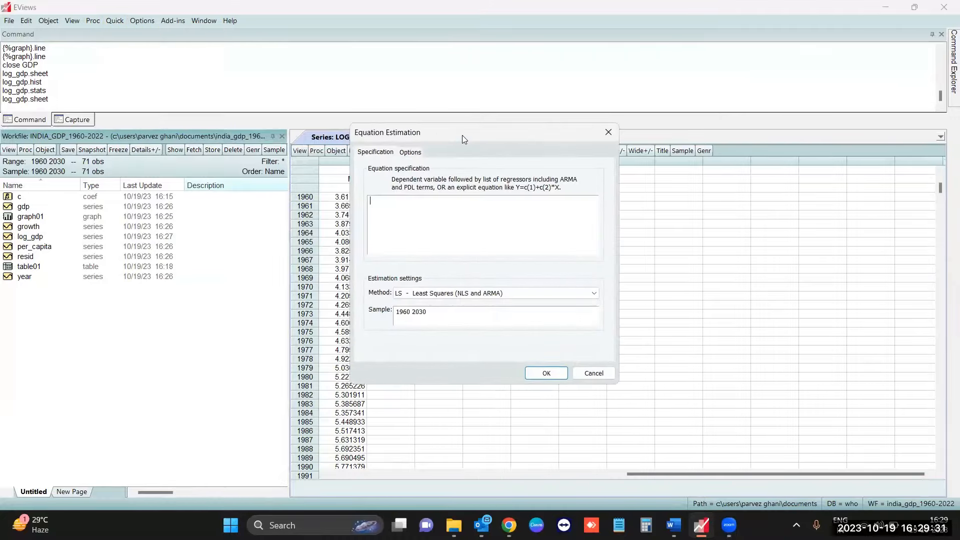
pyautogui.moveTo(462, 135); pyautogui.dragTo(577, 185)
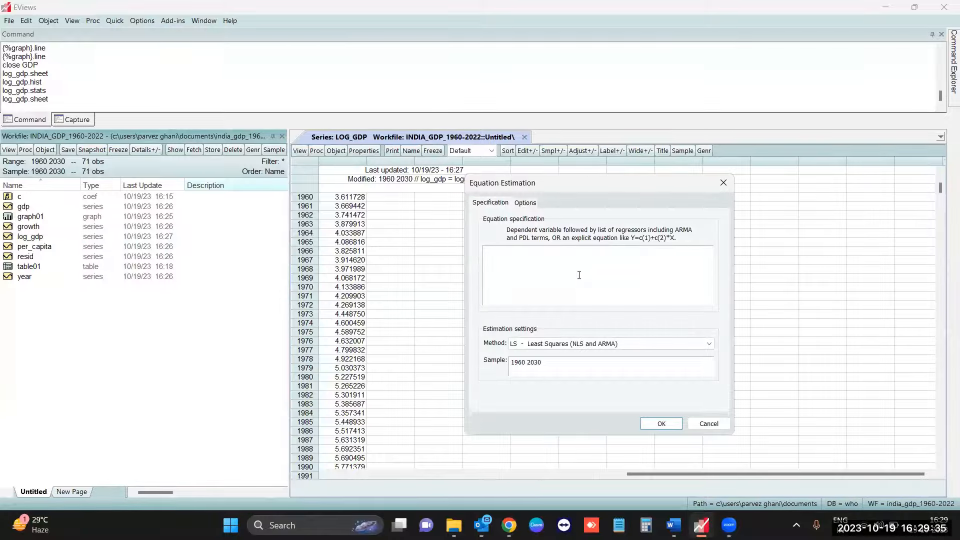
pyautogui.write('log')
pyautogui.write('_gdp @trend c')
# - Estimate the equation with the LS - Least Squares (NLS and ARMA) method over the sample 1960 2030
pyautogui.click(642, 343)
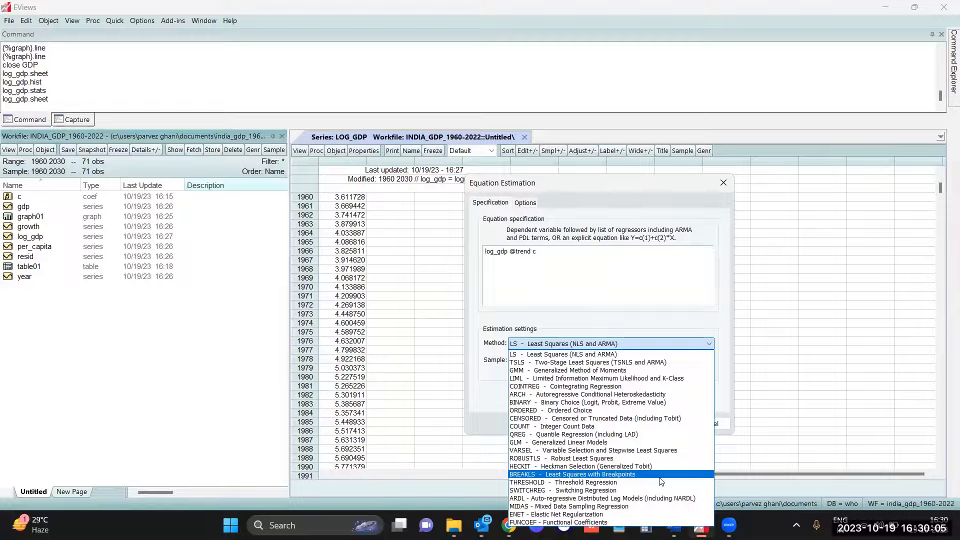
pyautogui.click(567, 356)
pyautogui.moveTo(542, 362); pyautogui.dragTo(509, 363)
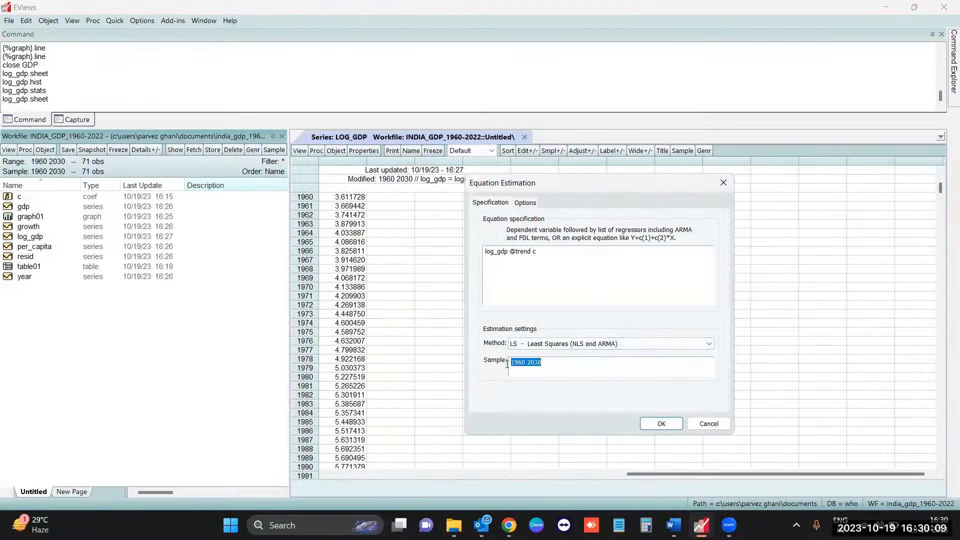
pyautogui.click(513, 363)
pyautogui.moveTo(528, 364); pyautogui.dragTo(545, 362)
pyautogui.click(552, 365)
pyautogui.click(661, 424)
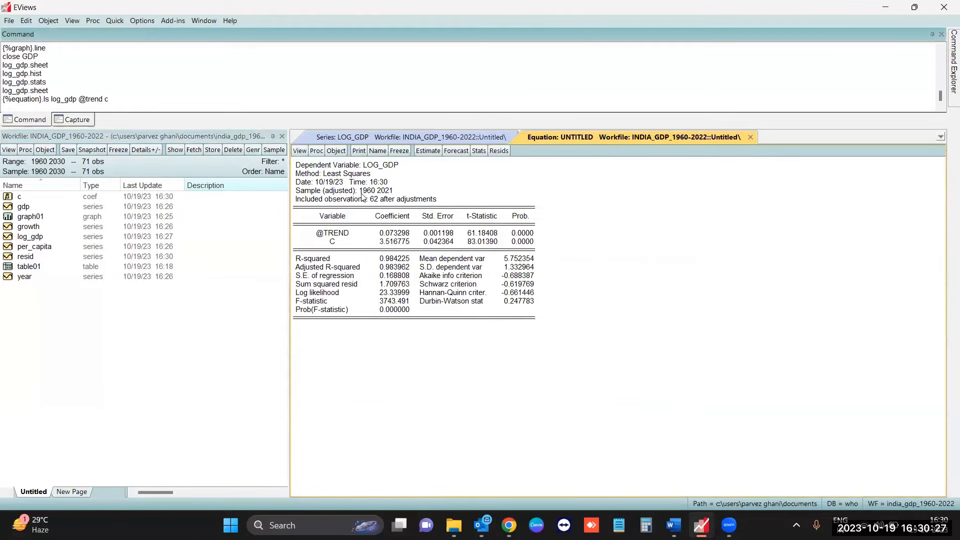
# - Examine the regression output's dependent variable, method, sample and observations, and the coefficients, t-statistics, probabilities and R-squared
pyautogui.click(372, 167)
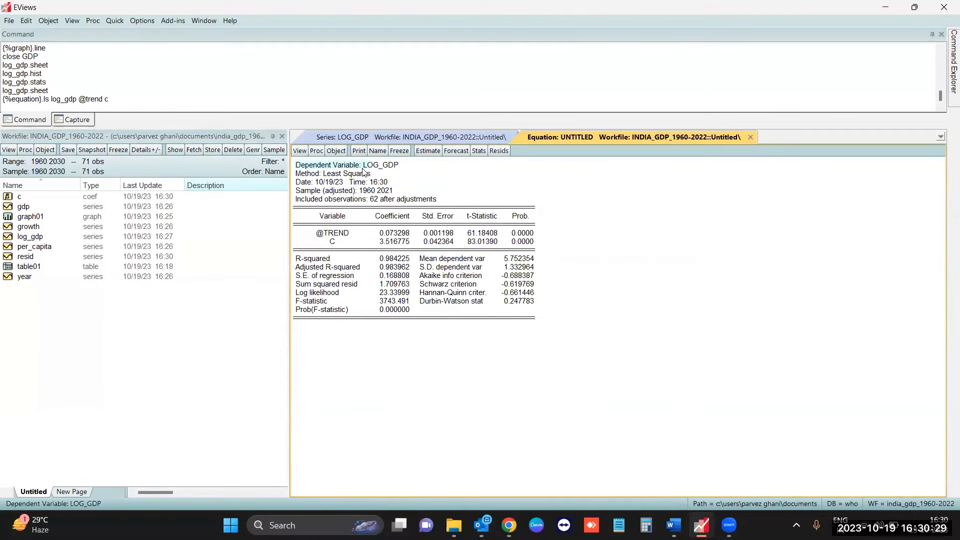
pyautogui.click(323, 178)
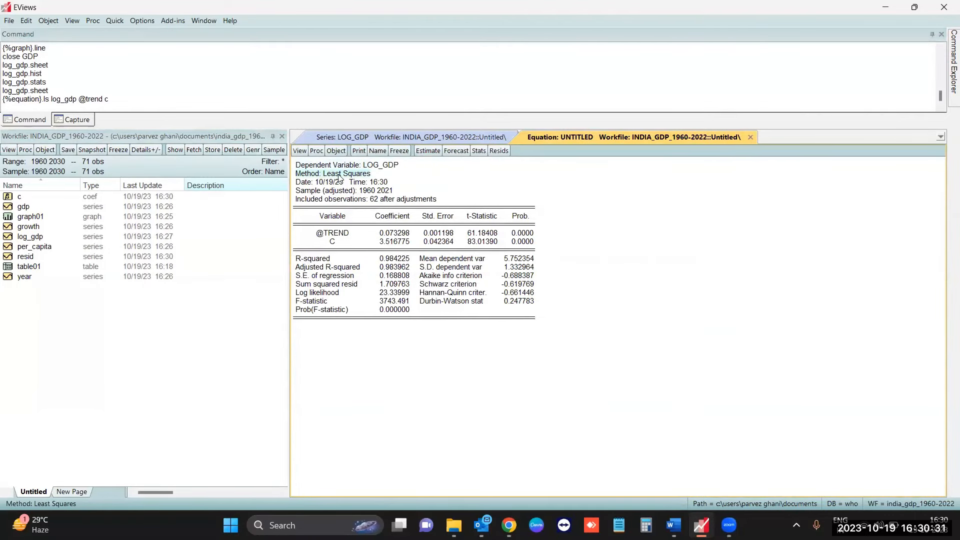
pyautogui.click(312, 184)
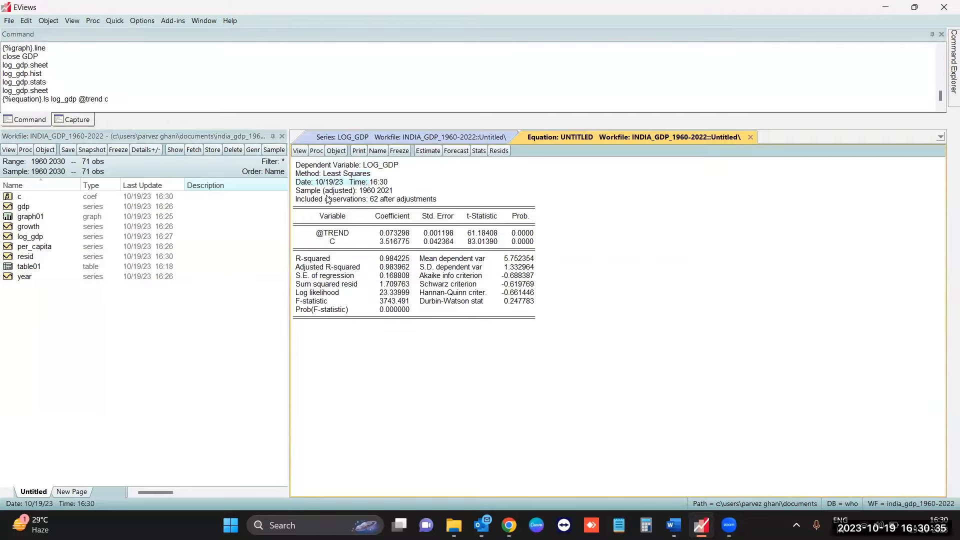
pyautogui.click(328, 199)
pyautogui.click(348, 191)
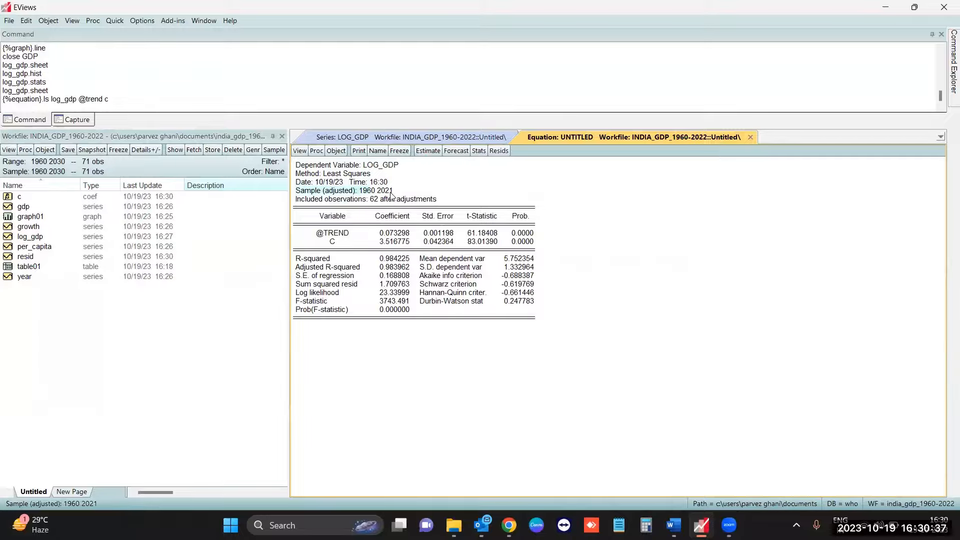
pyautogui.click(348, 200)
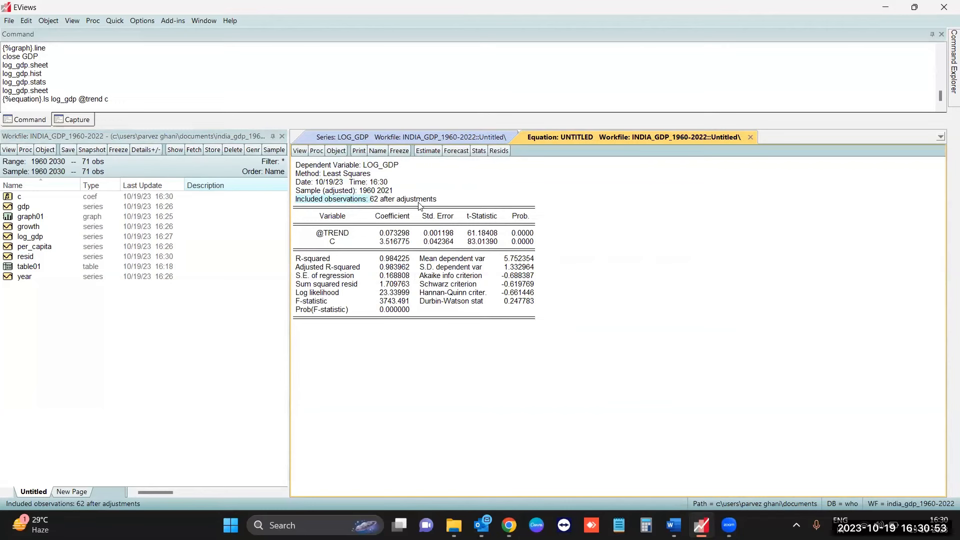
pyautogui.click(371, 237)
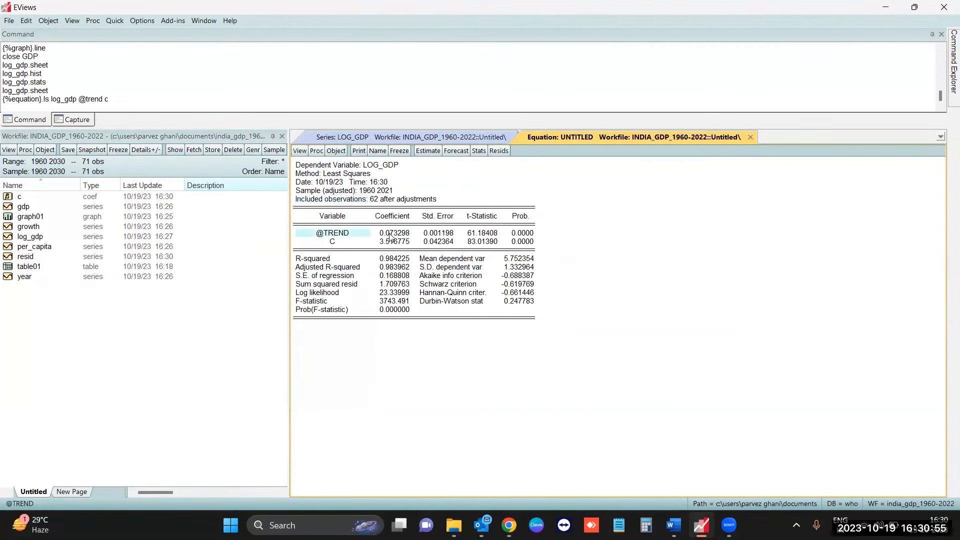
pyautogui.click(394, 234)
pyautogui.click(400, 242)
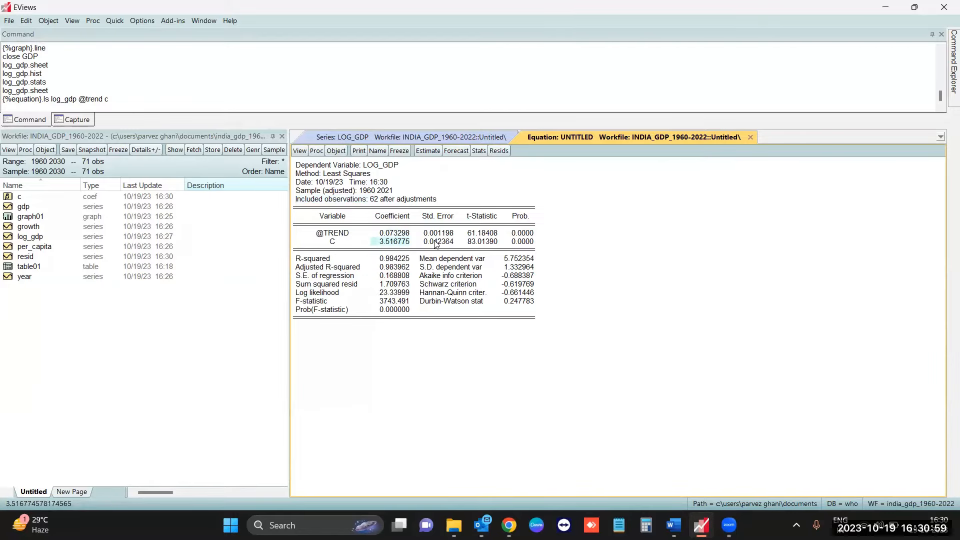
pyautogui.click(486, 235)
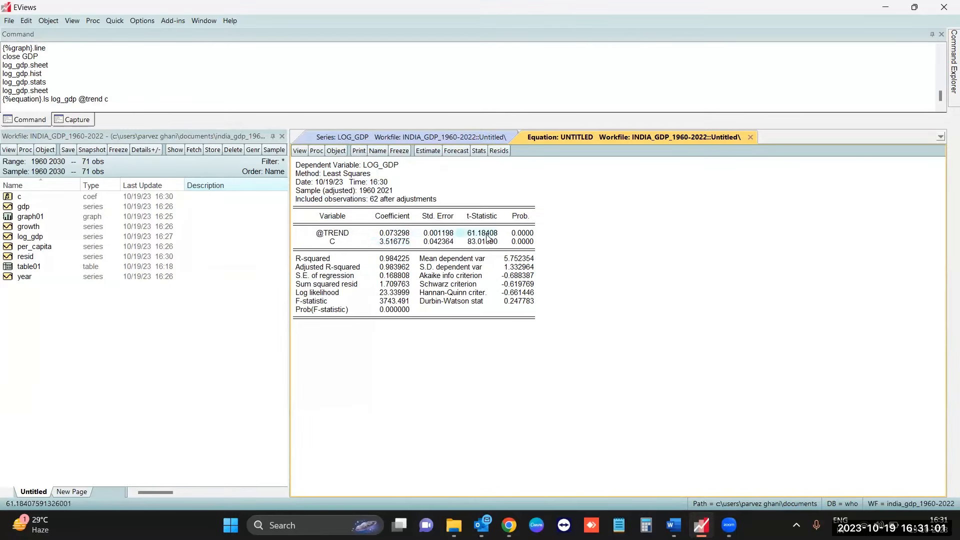
pyautogui.click(522, 235)
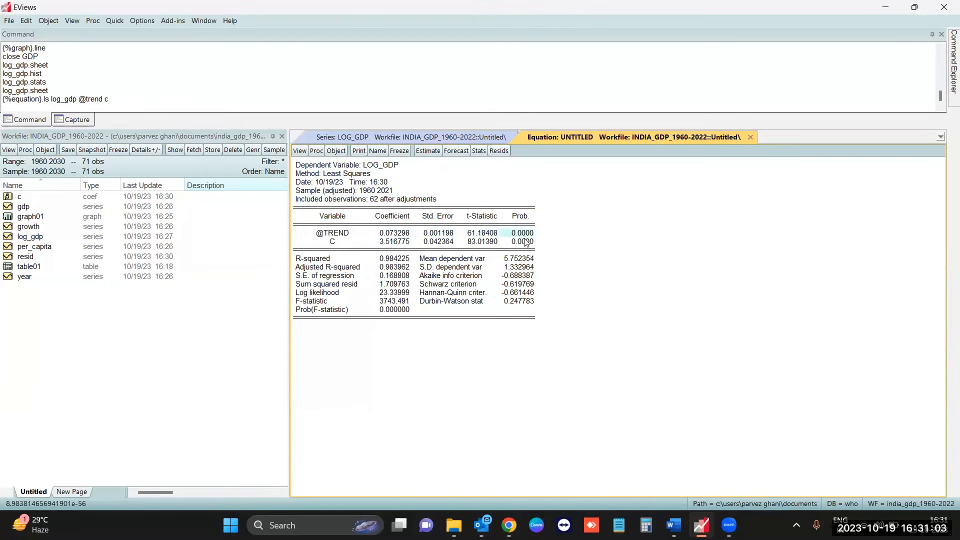
pyautogui.click(338, 264)
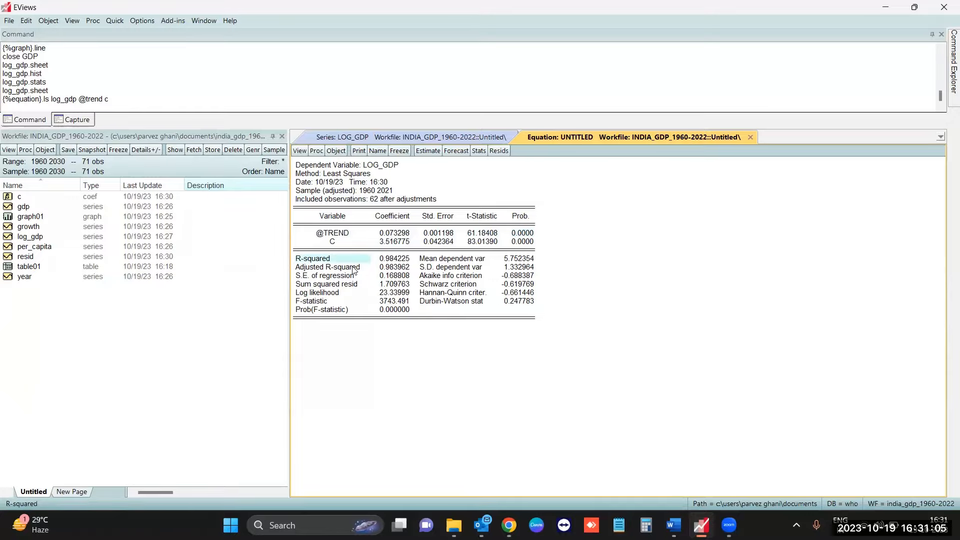
# - Examine the regression output's adjusted R-squared, Akaike info criterion and Durbin-Watson statistic
pyautogui.click(354, 268)
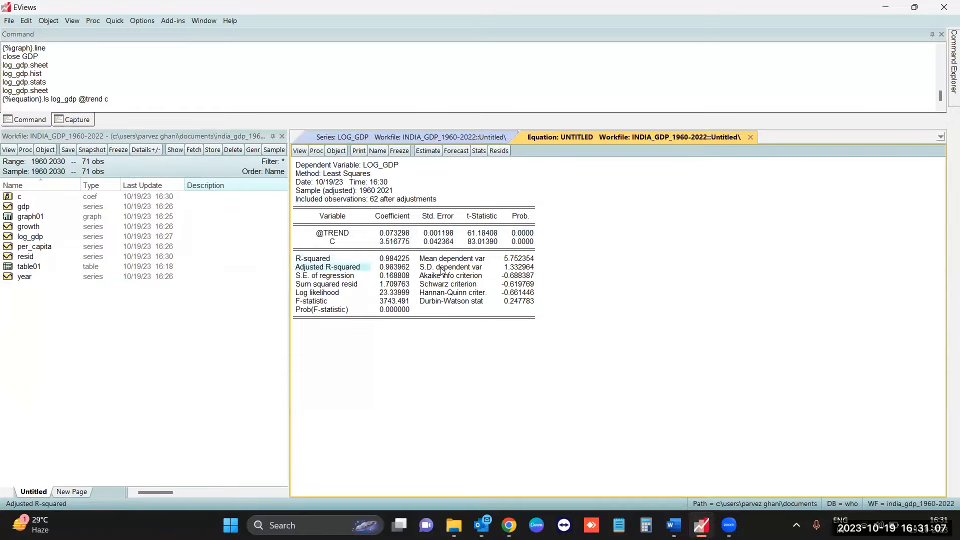
pyautogui.click(456, 277)
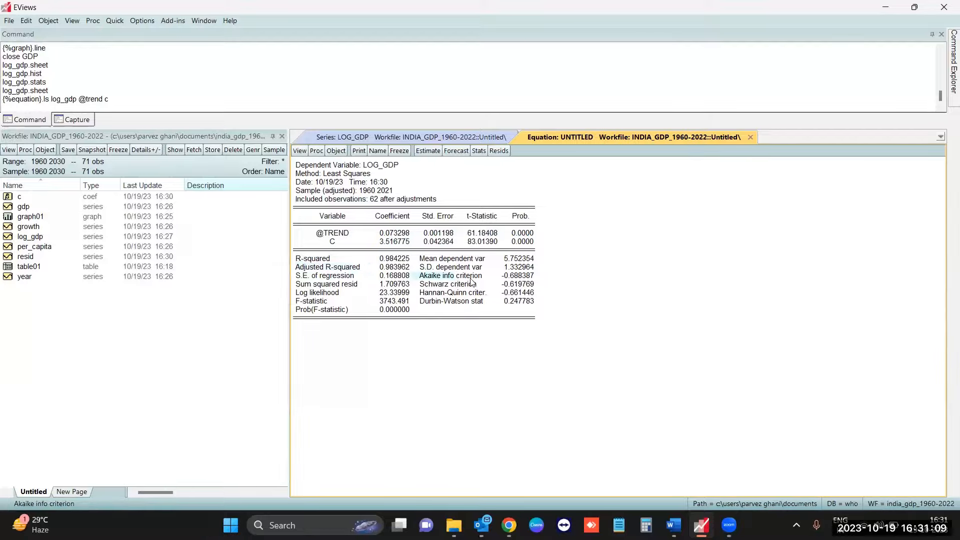
pyautogui.click(441, 302)
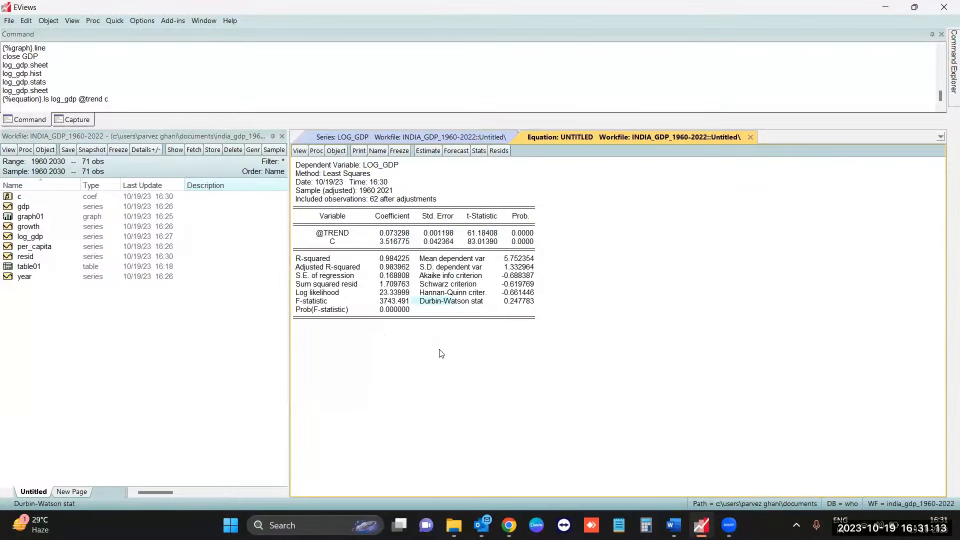
pyautogui.press('Down')
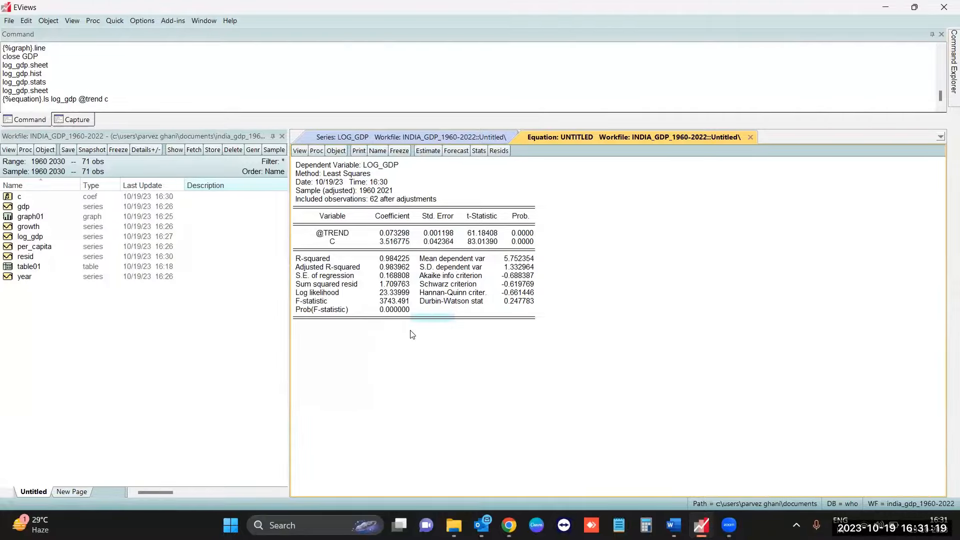
# - Set up a forecast from the equation named log_gdp_f over the sample 1960 2030, without inserting actuals for out-of-sample observations
pyautogui.click(463, 151)
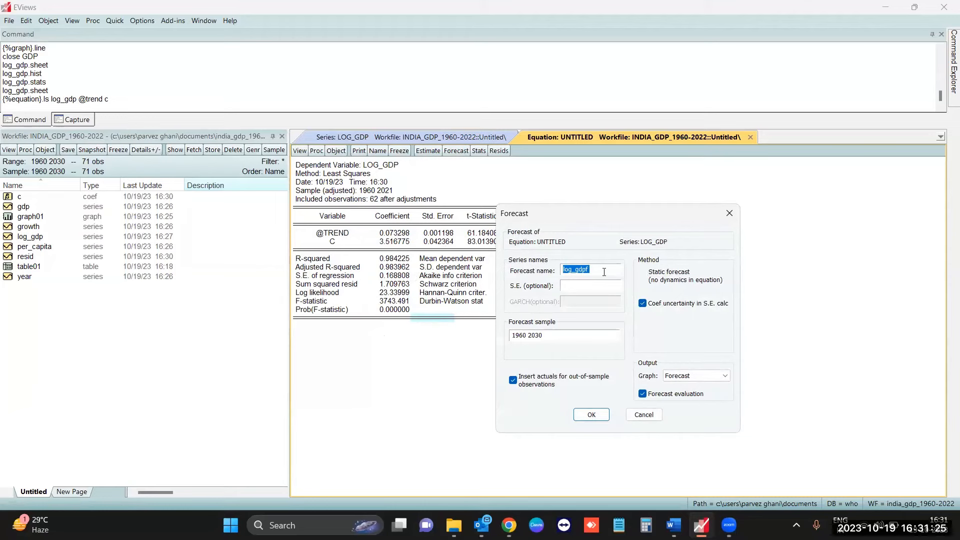
pyautogui.click(604, 273)
pyautogui.moveTo(548, 336); pyautogui.dragTo(511, 339)
pyautogui.click(514, 381)
pyautogui.click(513, 381)
# - Set the forecast's output graph to Forecast & Actuals, run the forecast and inspect the plotted line from 2021 to 2030
pyautogui.click(724, 376)
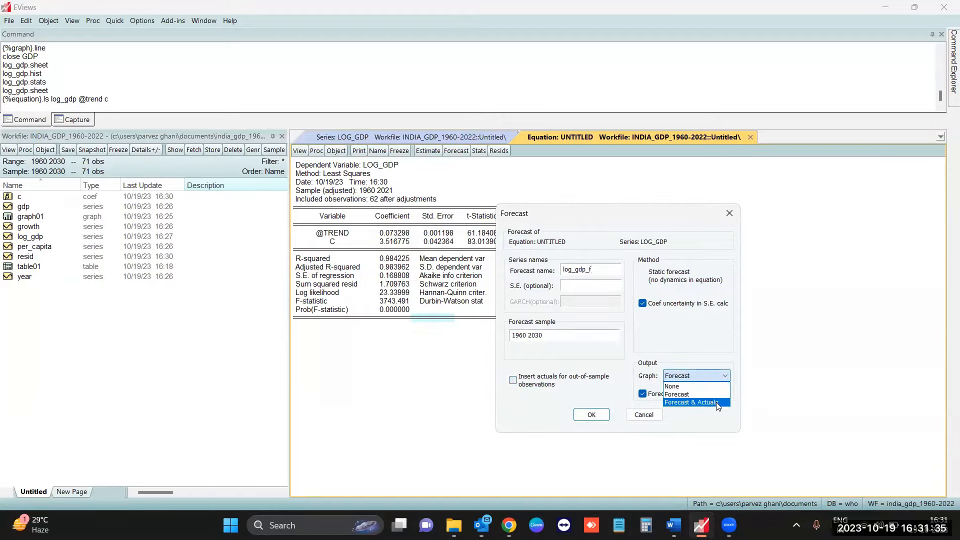
pyautogui.click(717, 403)
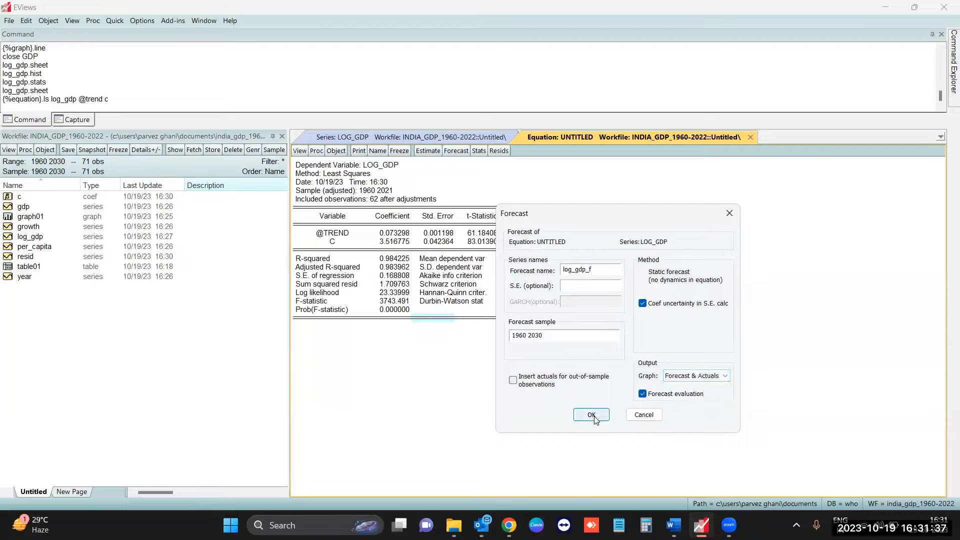
pyautogui.click(594, 418)
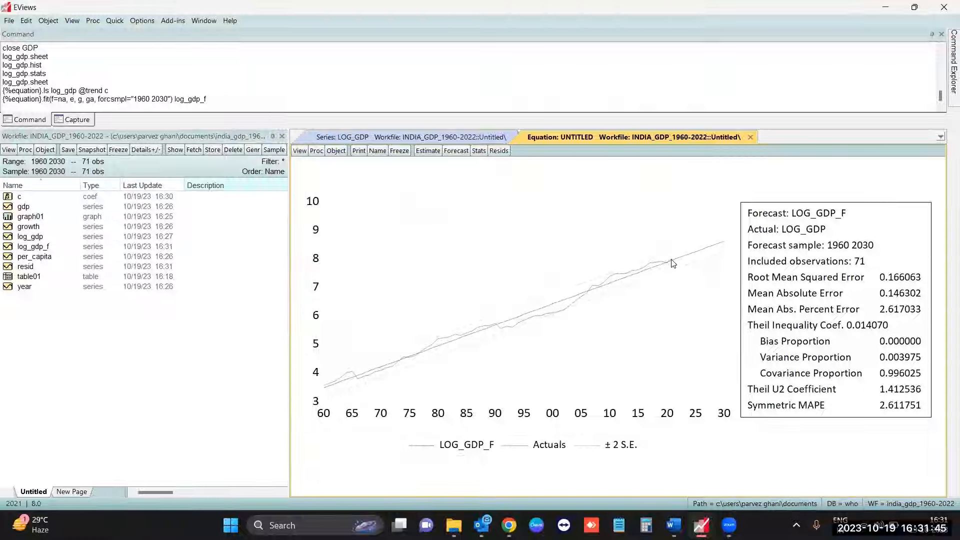
pyautogui.moveTo(673, 262)
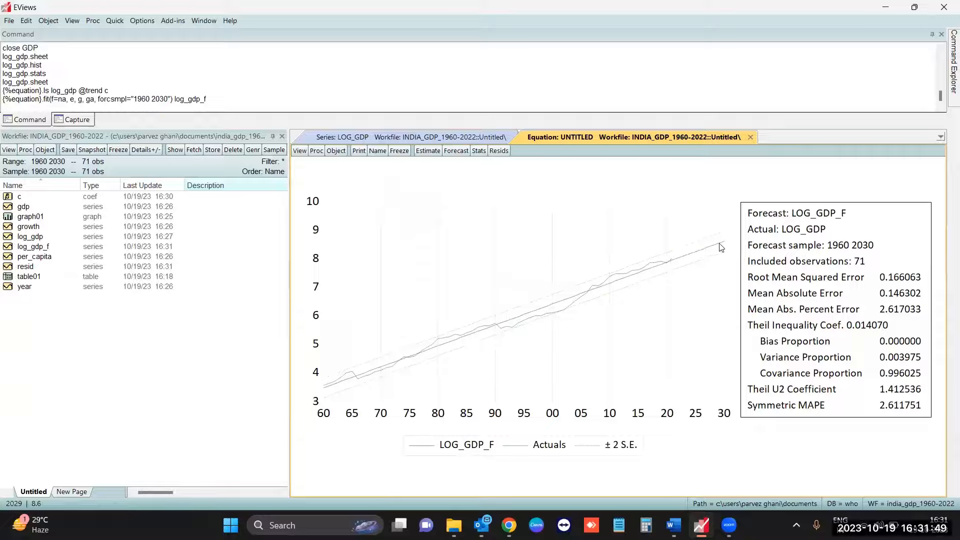
pyautogui.moveTo(721, 247)
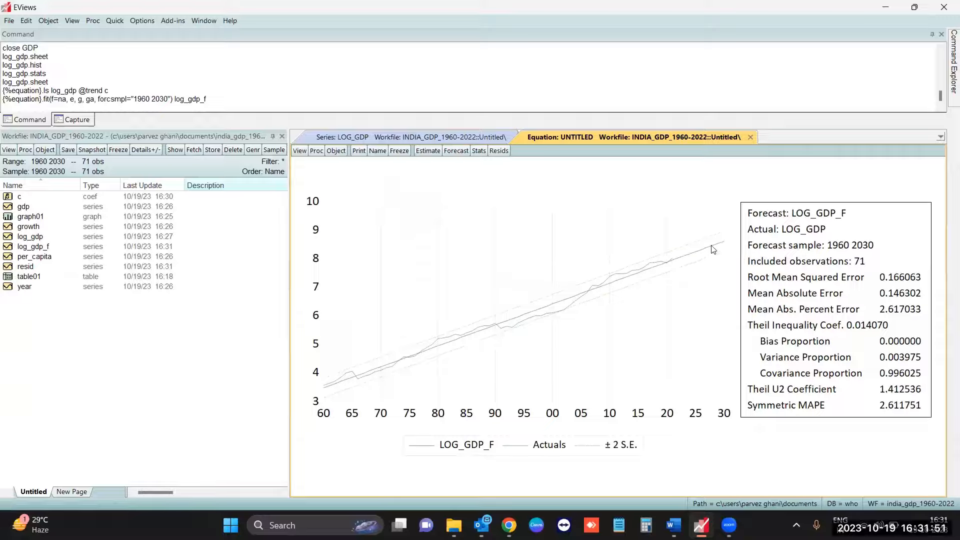
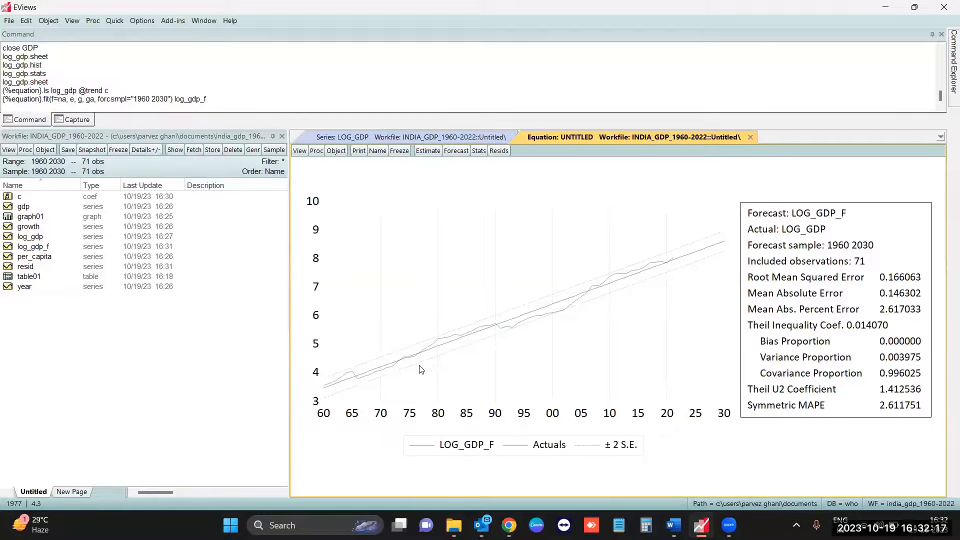
# - Open the log_gdp_f series and review its forecast values through 2030
pyautogui.moveTo(421, 370)
pyautogui.click(57, 248)
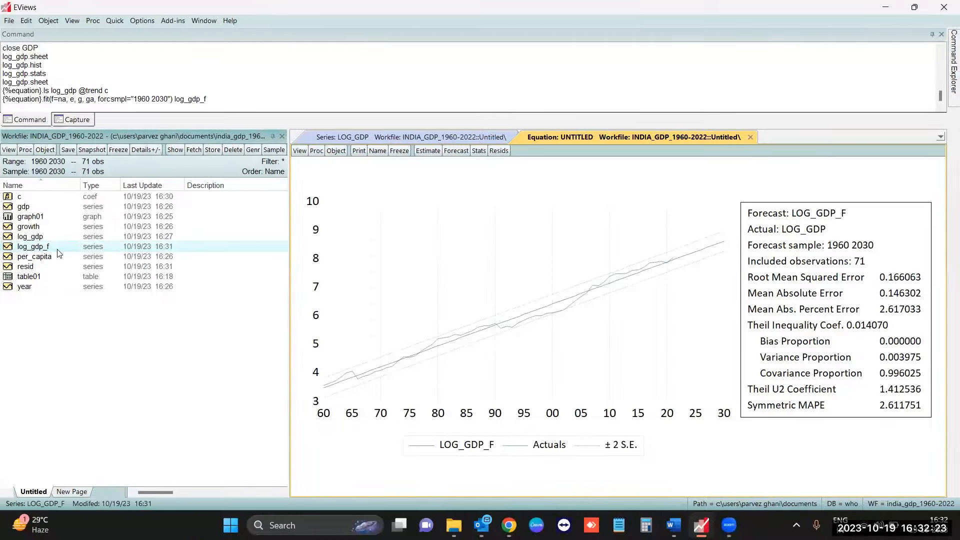
pyautogui.doubleClick(61, 250)
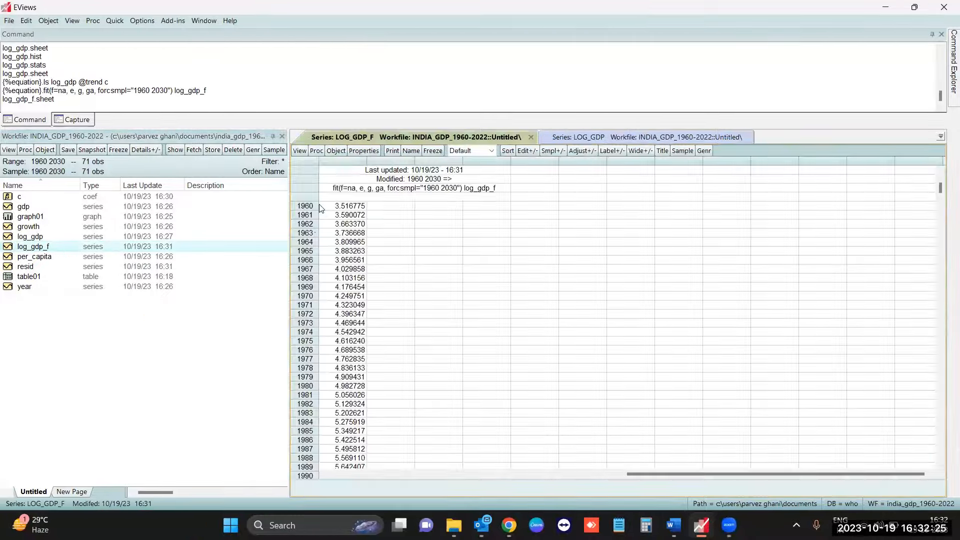
pyautogui.scroll(-13, 342, 380)
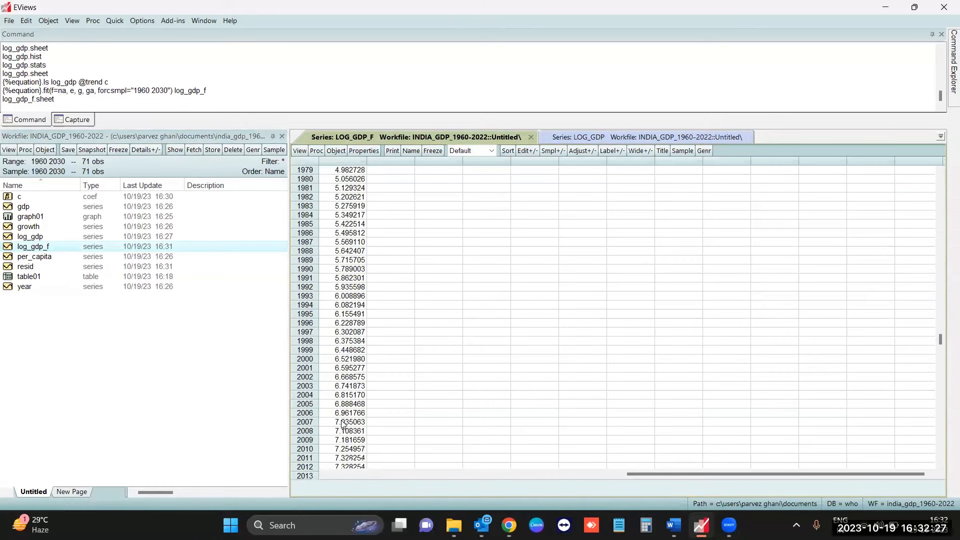
# - Open the log_gdp and log_gdp_f series together as a group spreadsheet
pyautogui.click(57, 239)
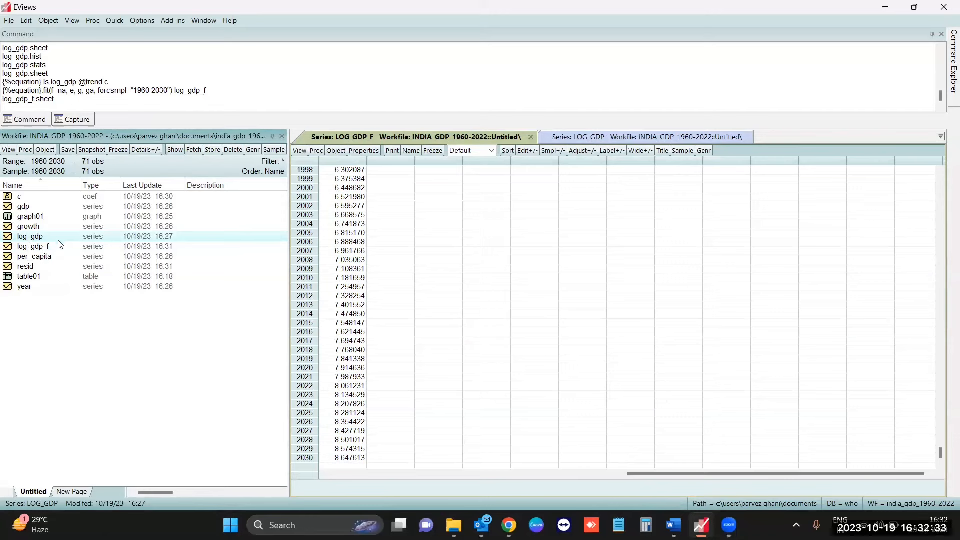
pyautogui.keyDown('ctrl'); pyautogui.click(64, 250); pyautogui.keyUp('ctrl')
pyautogui.rightClick(67, 248)
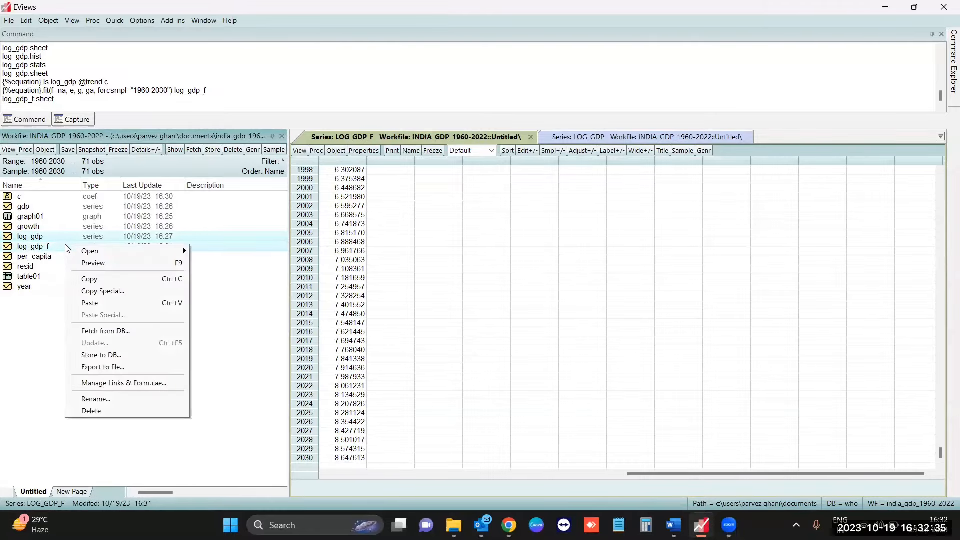
pyautogui.moveTo(94, 251)
pyautogui.click(241, 251)
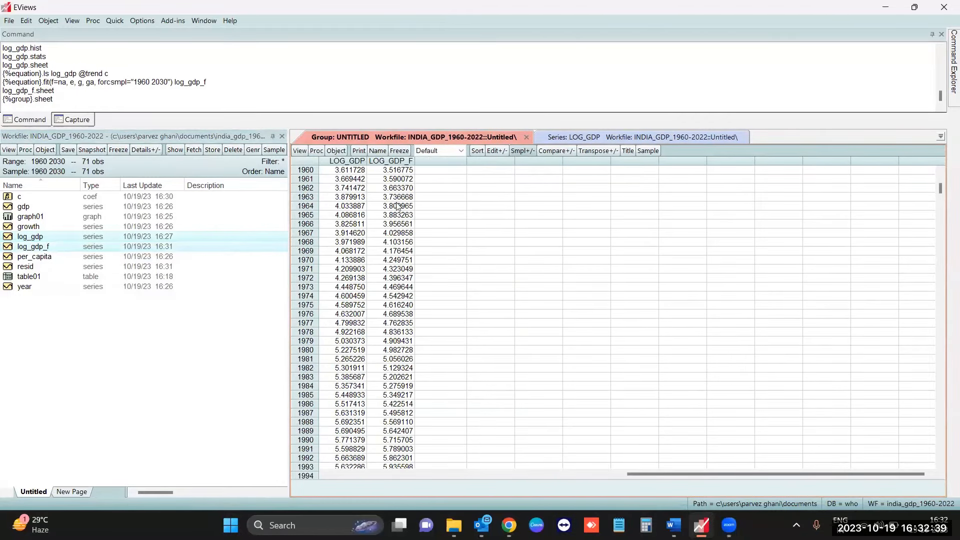
# - Compare the actual and forecast values in the group, including 1983, 1984 and 2022
pyautogui.scroll(-3, 402, 273)
pyautogui.click(356, 296)
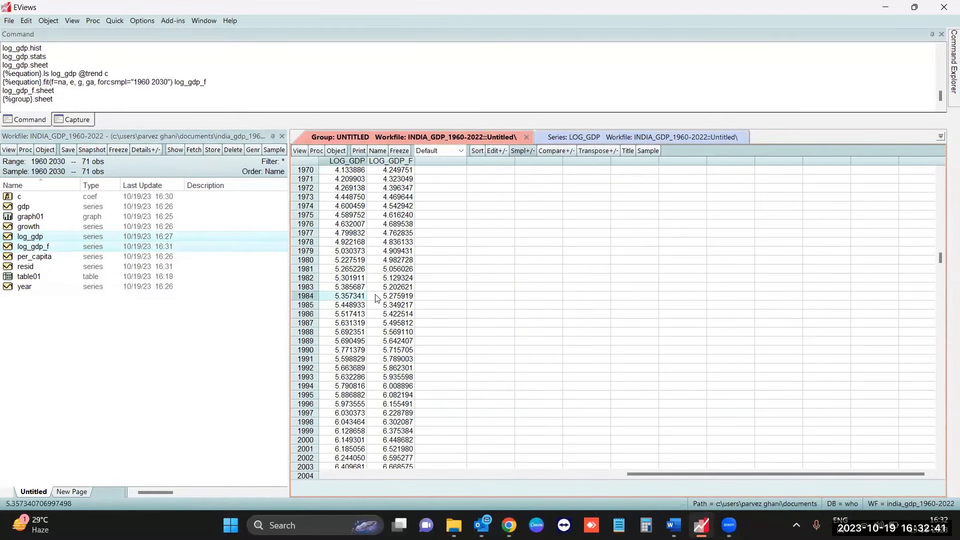
pyautogui.click(386, 289)
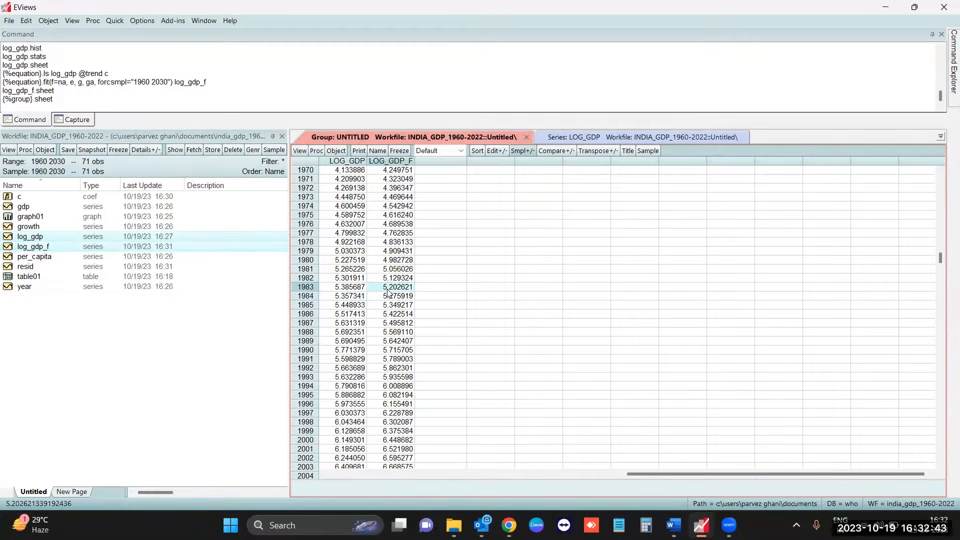
pyautogui.scroll(-9, 388, 293)
pyautogui.click(359, 389)
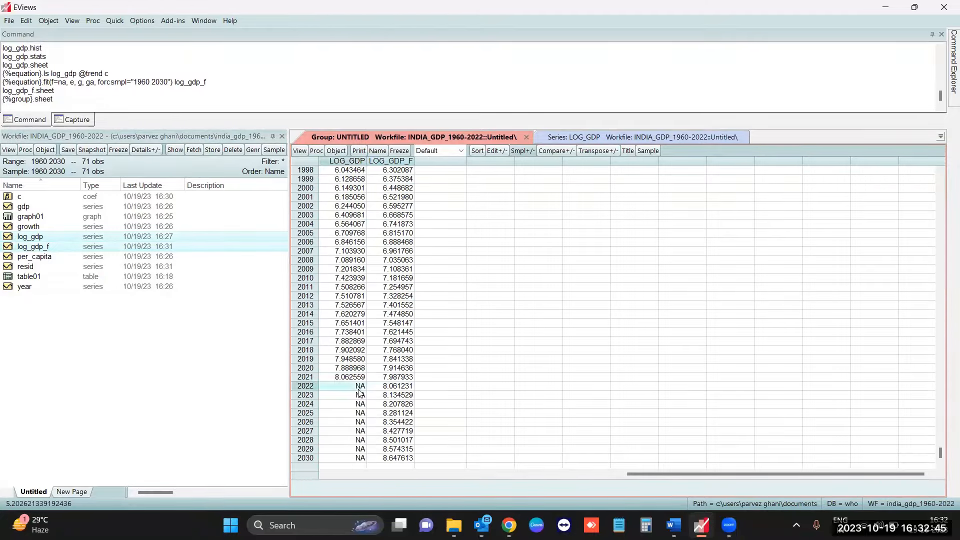
pyautogui.click(388, 389)
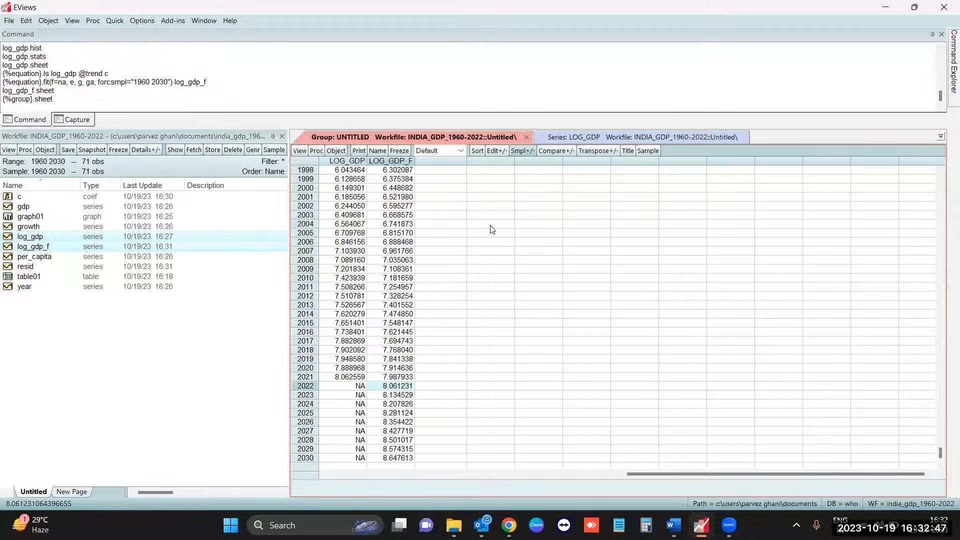
# - Delete the untitled group and close the log_gdp_f series window to return to the equation
pyautogui.click(579, 138)
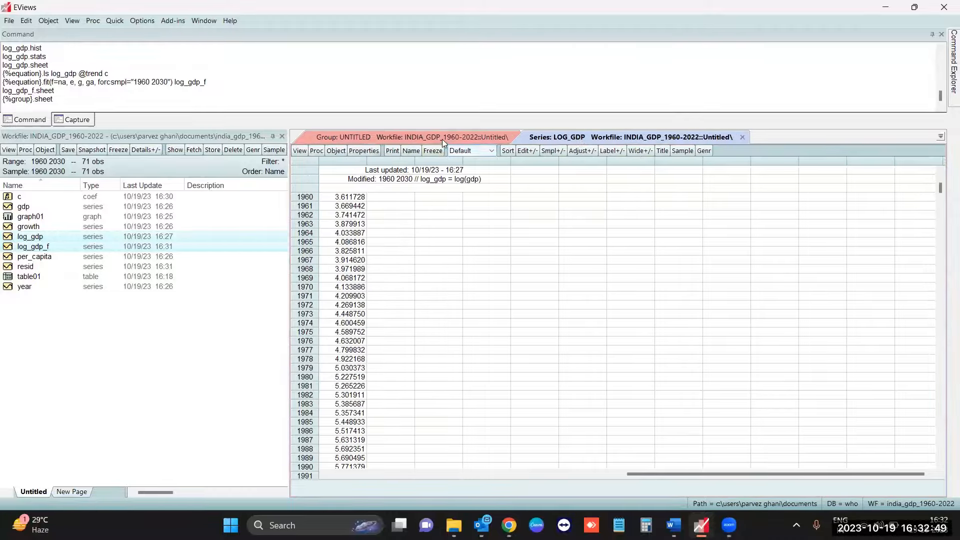
pyautogui.click(513, 138)
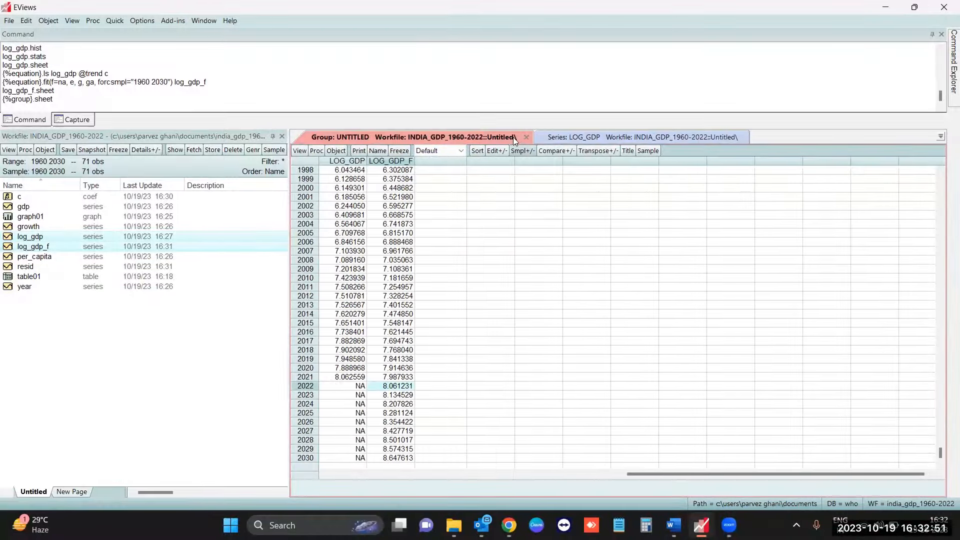
pyautogui.click(526, 138)
pyautogui.click(453, 283)
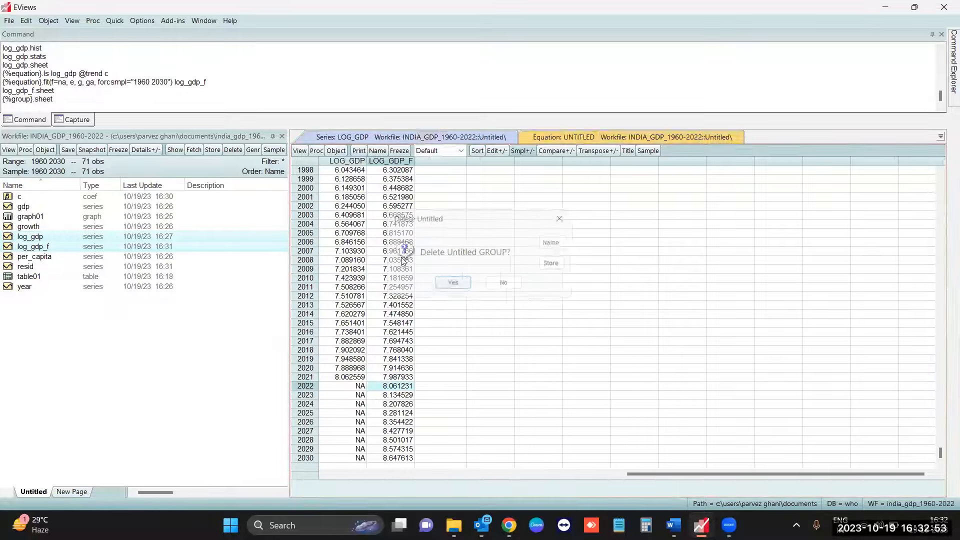
pyautogui.click(571, 137)
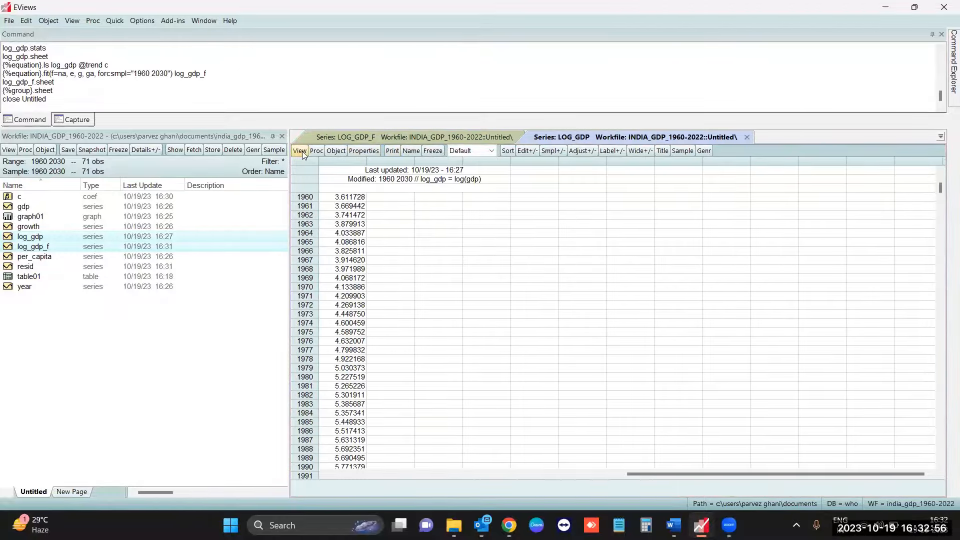
pyautogui.click(353, 133)
pyautogui.click(531, 137)
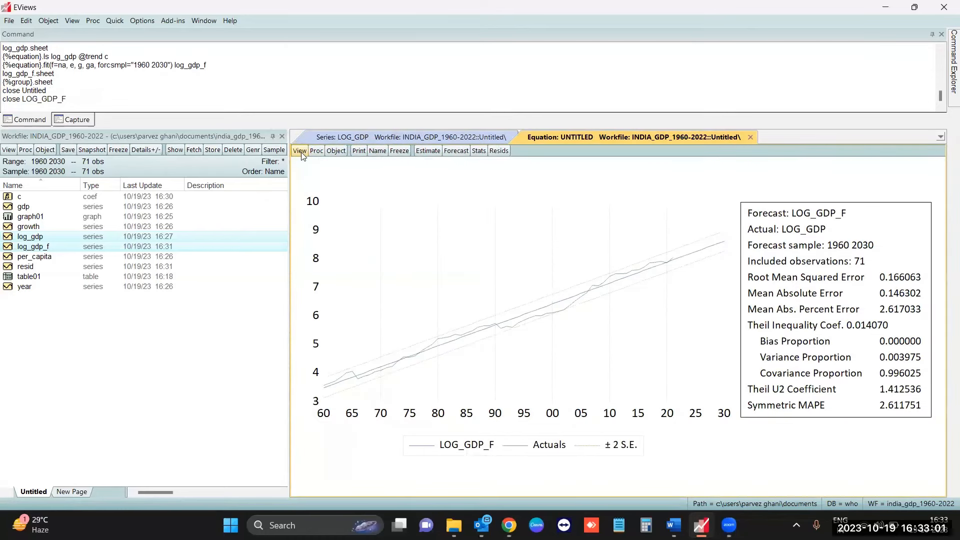
# - Display the equation's Actual-Fitted-Residual graph
pyautogui.click(301, 151)
pyautogui.moveTo(326, 203)
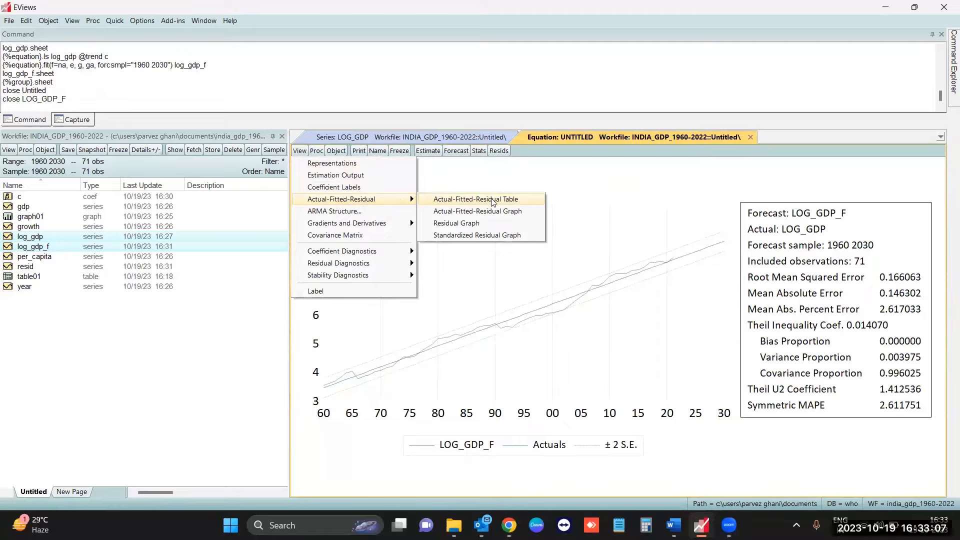
pyautogui.click(506, 215)
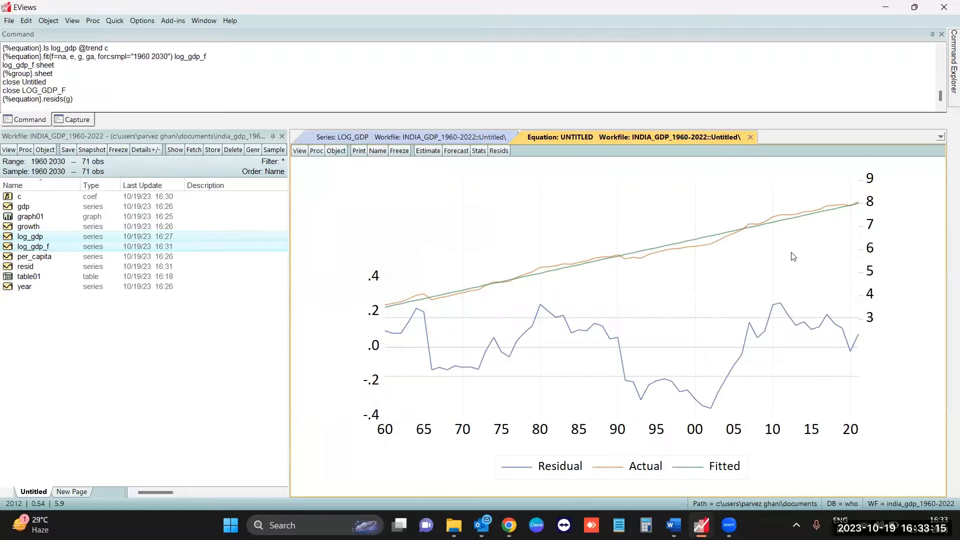
# - Display the equation's Actual-Fitted-Residual table and review its values from 1960 to 2021
pyautogui.click(301, 150)
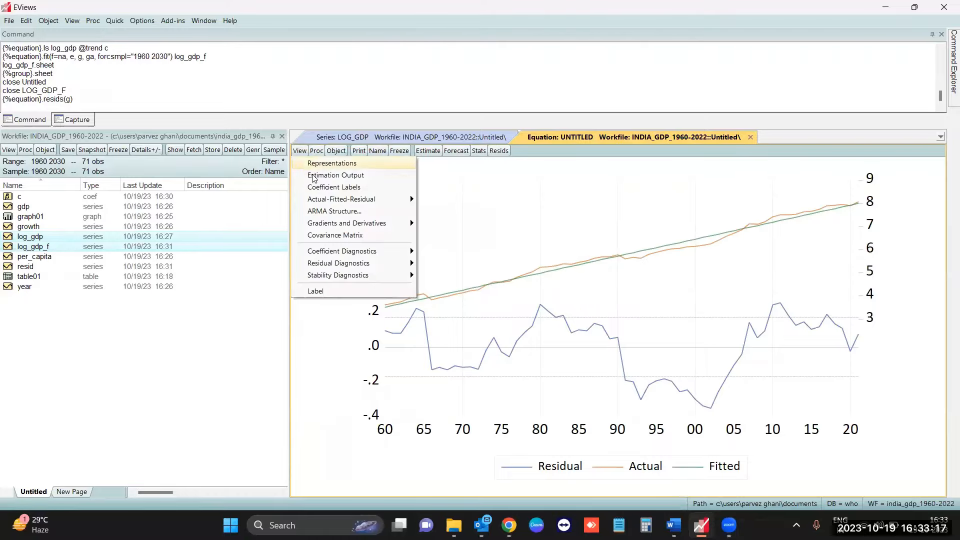
pyautogui.moveTo(332, 199)
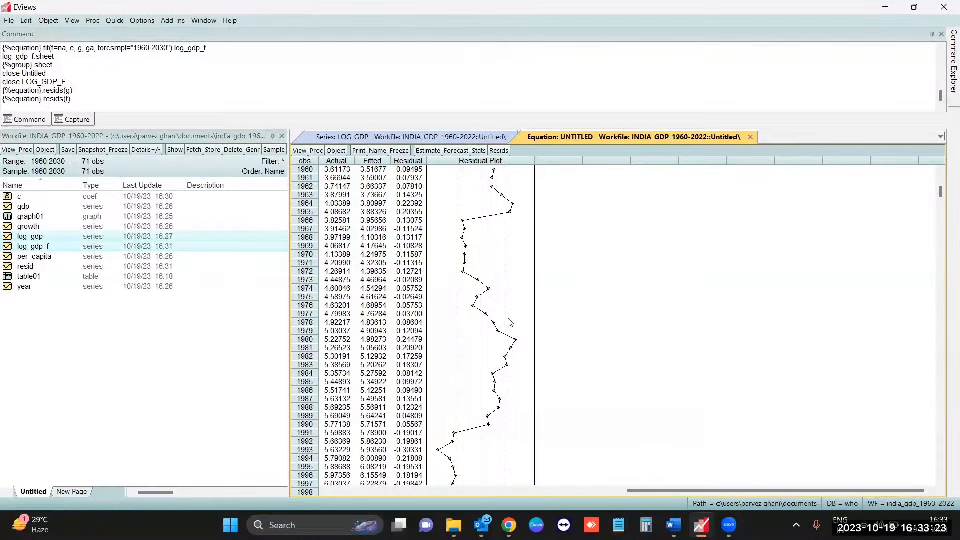
pyautogui.scroll(-8, 557, 380)
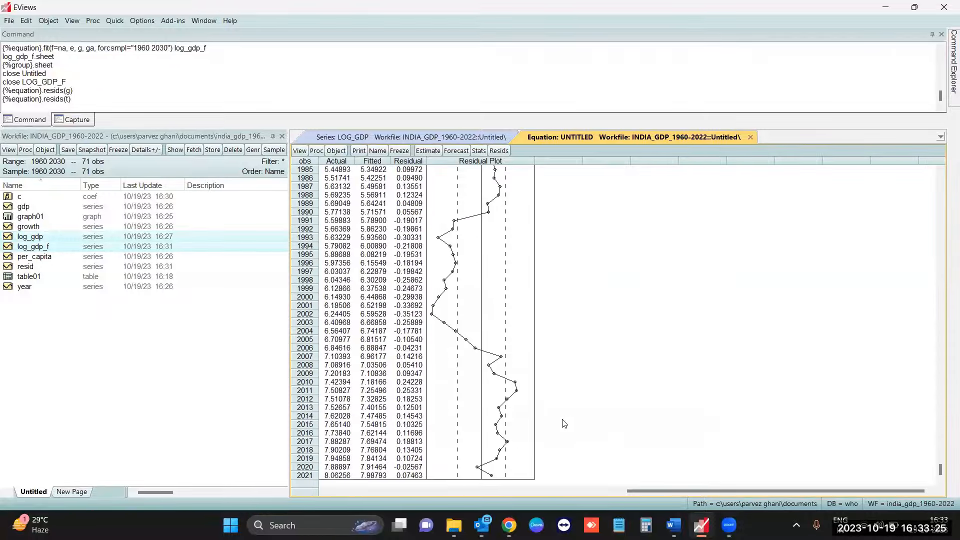
pyautogui.scroll(8, 565, 423)
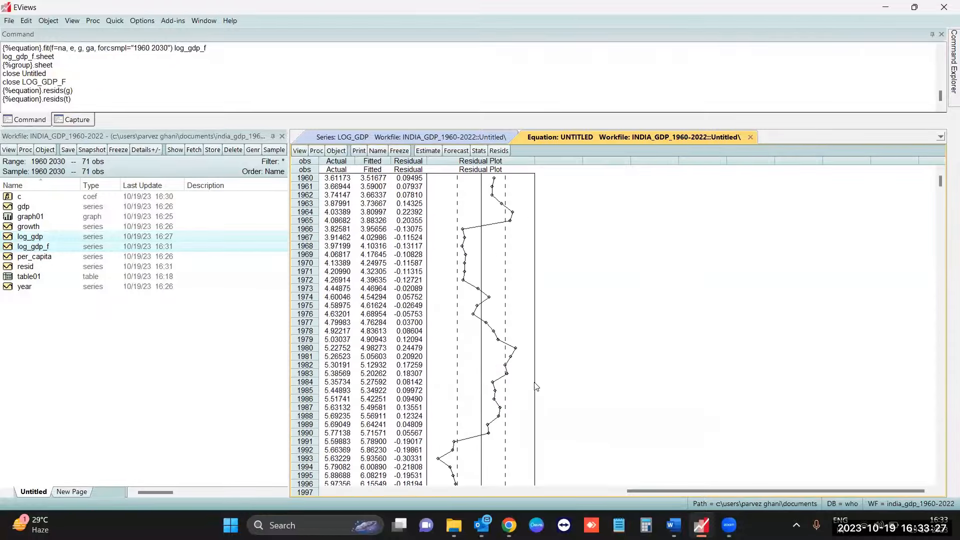
pyautogui.click(298, 151)
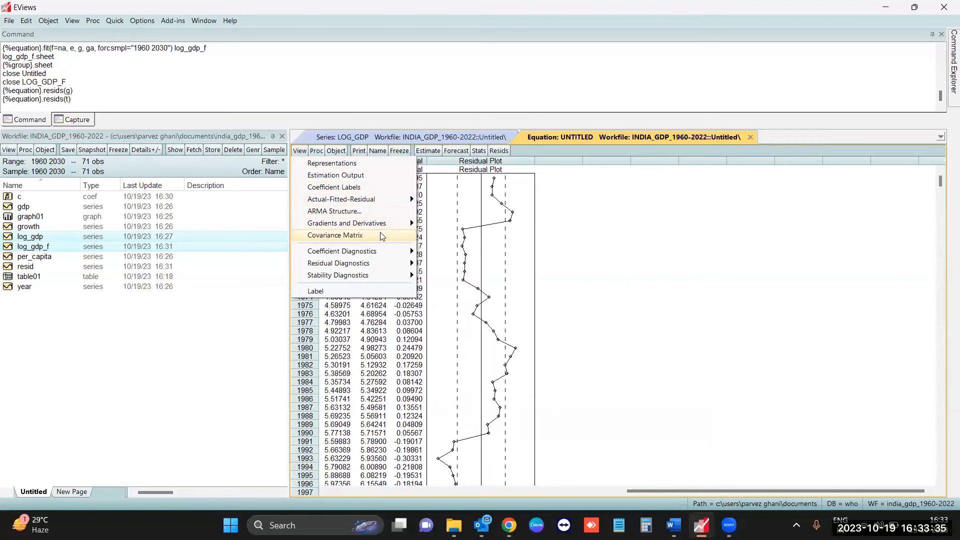
pyautogui.moveTo(386, 256)
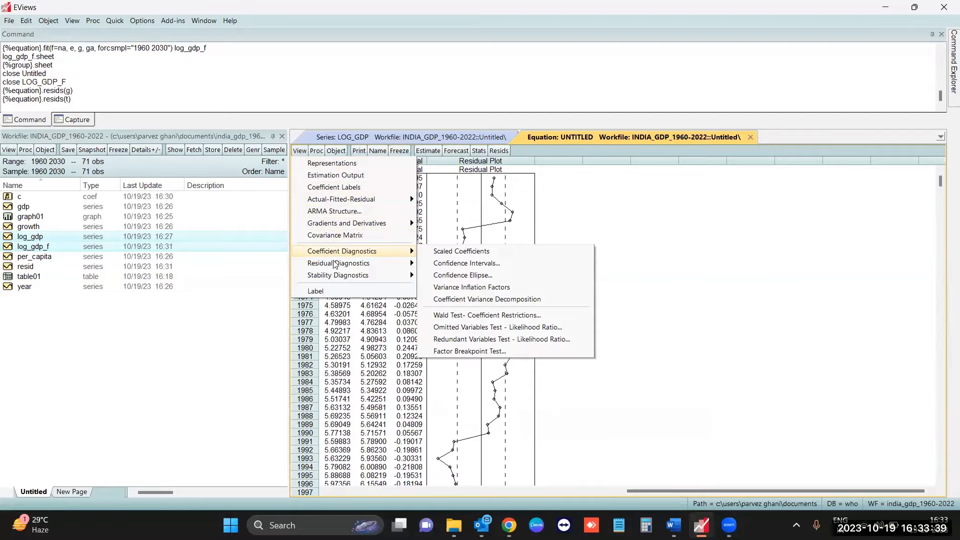
pyautogui.moveTo(330, 282)
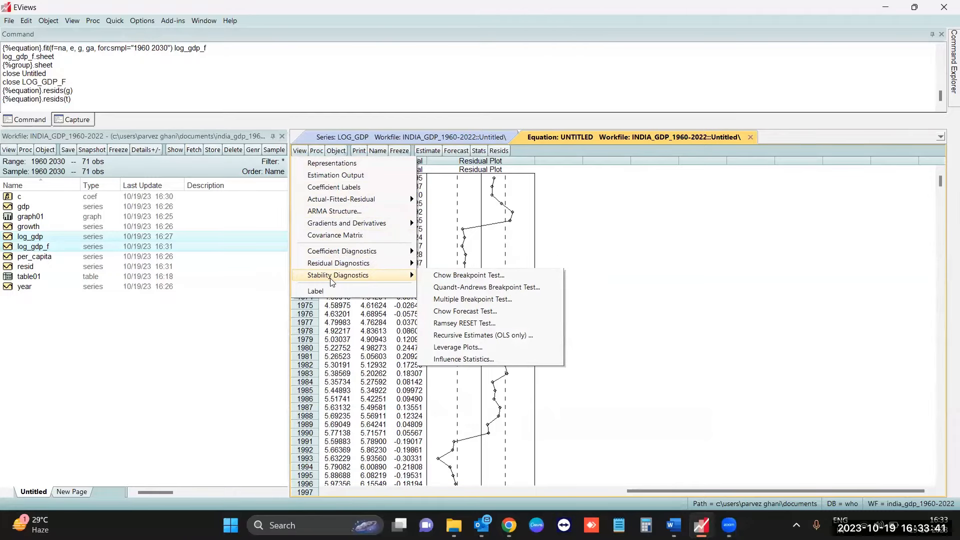
pyautogui.click(266, 296)
pyautogui.click(320, 151)
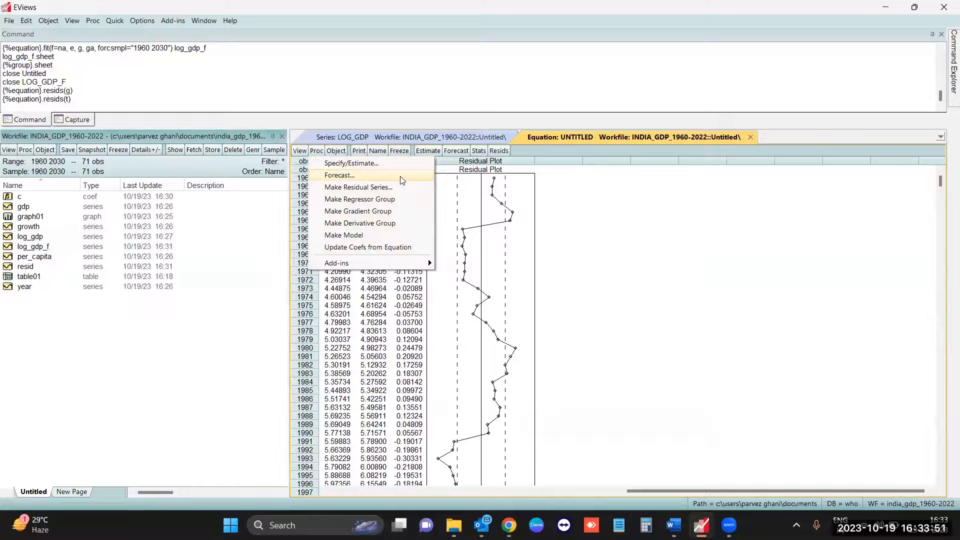
pyautogui.click(271, 238)
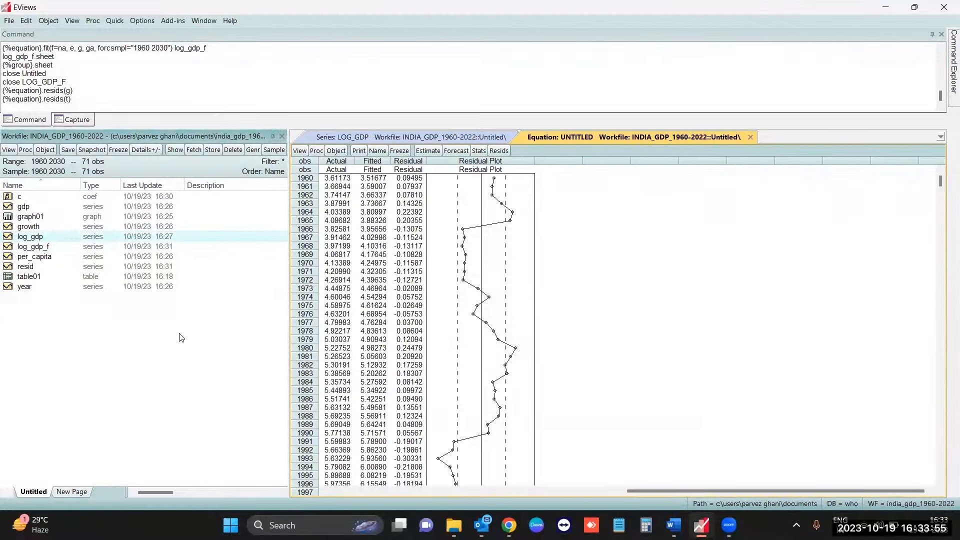
pyautogui.click(120, 328)
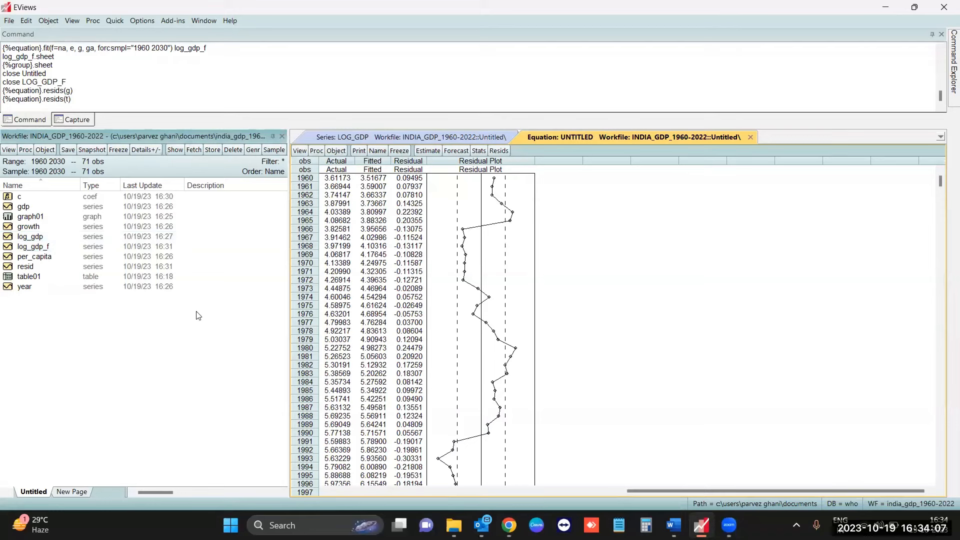
# - Start opening an external database and set its database type to WorldBank Database
pyautogui.click(9, 20)
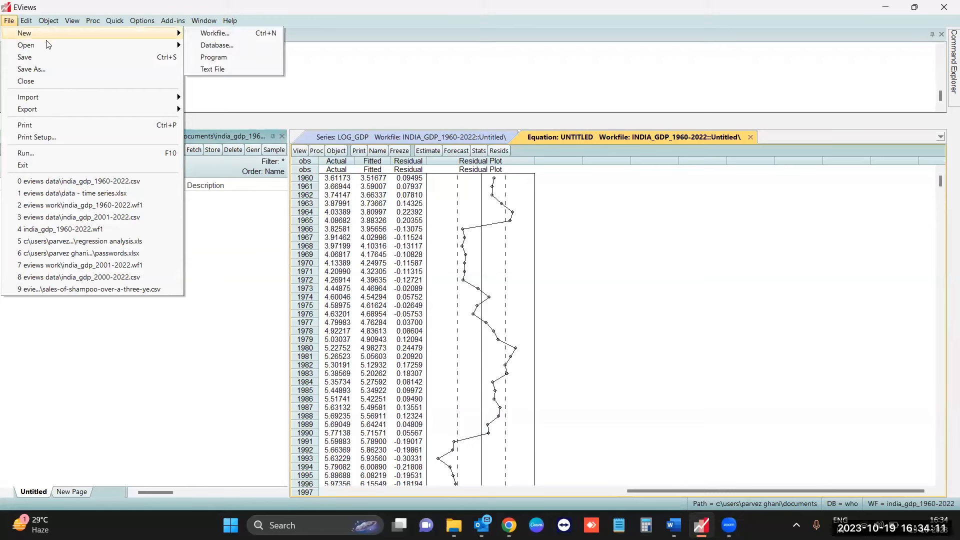
pyautogui.moveTo(50, 45)
pyautogui.press('Down')
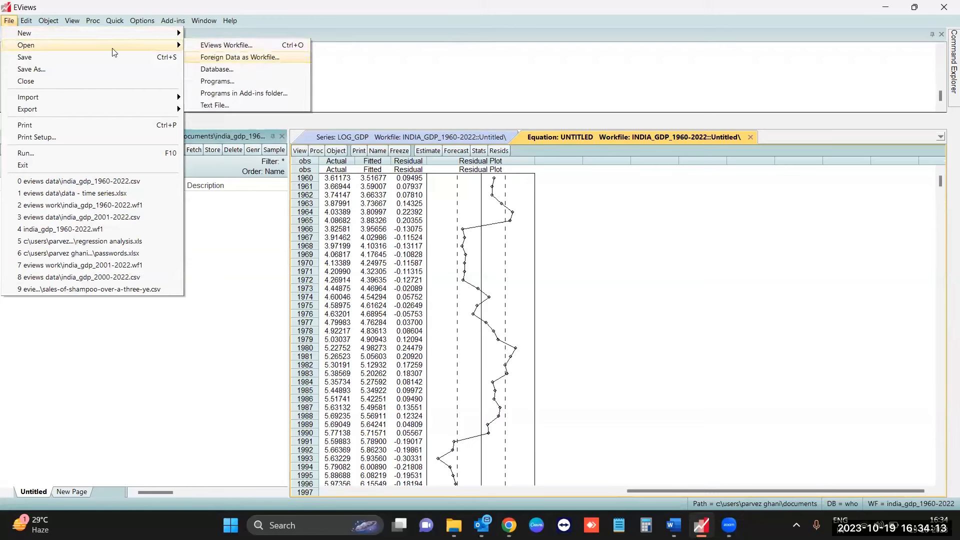
pyautogui.click(234, 69)
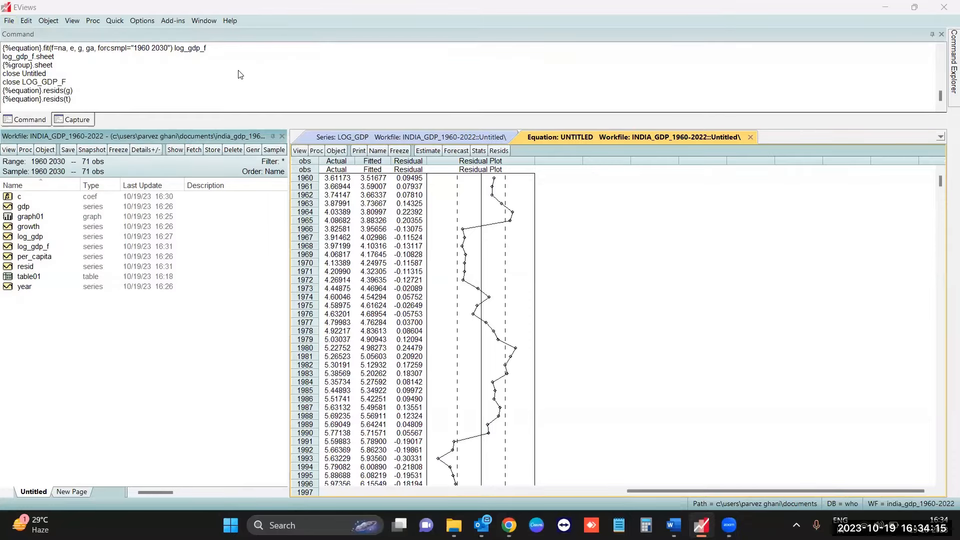
pyautogui.click(519, 216)
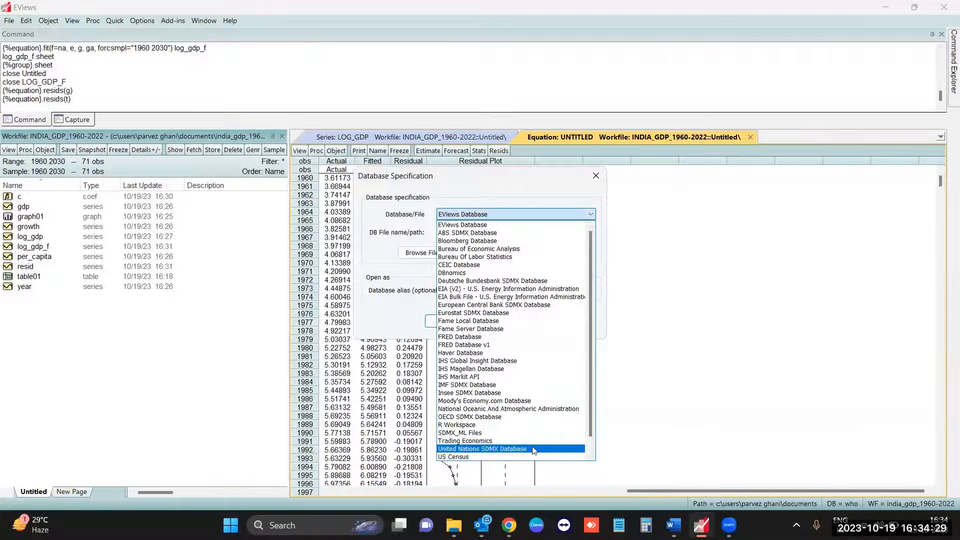
pyautogui.scroll(-1, 588, 426)
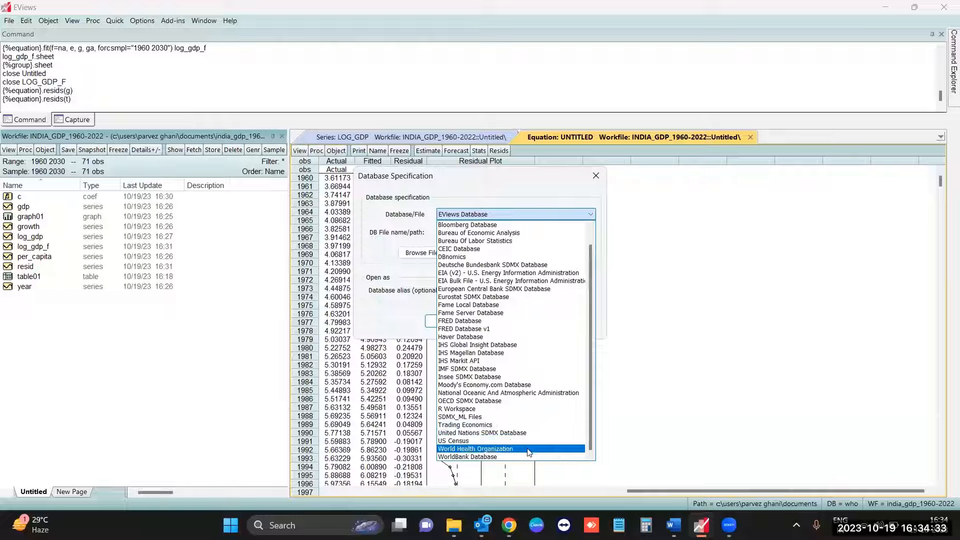
pyautogui.click(512, 450)
pyautogui.click(515, 192)
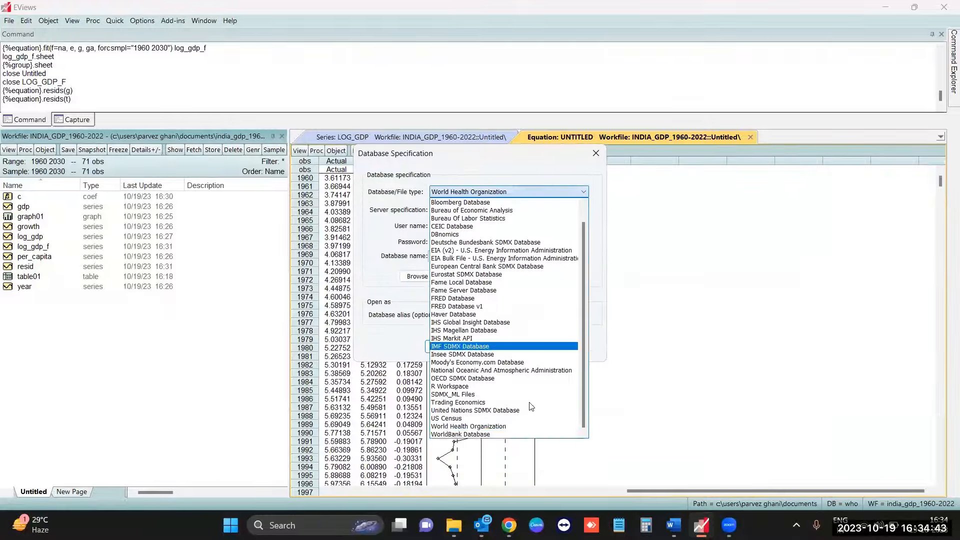
pyautogui.click(510, 436)
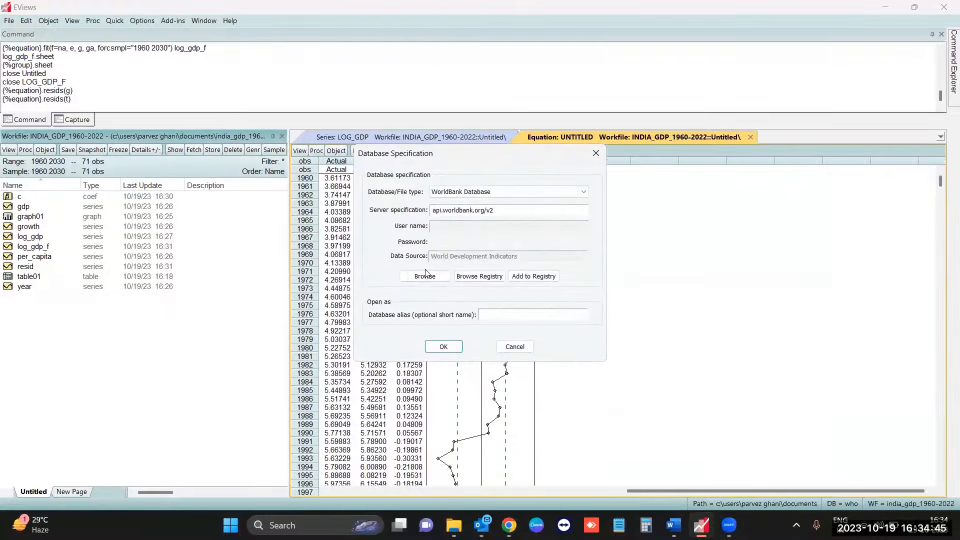
# - Choose International Debt Statistics (6) as the World Bank data source and open the database
pyautogui.click(427, 280)
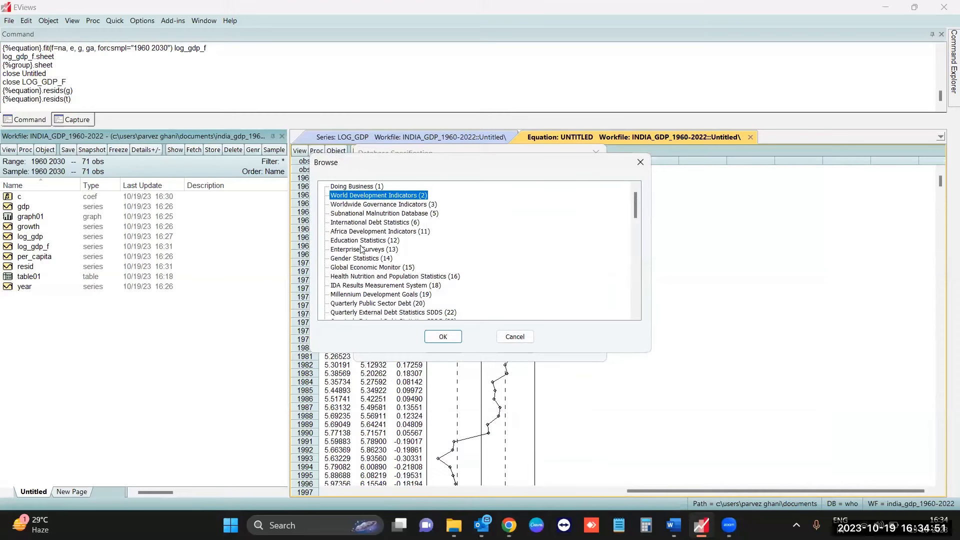
pyautogui.click(391, 223)
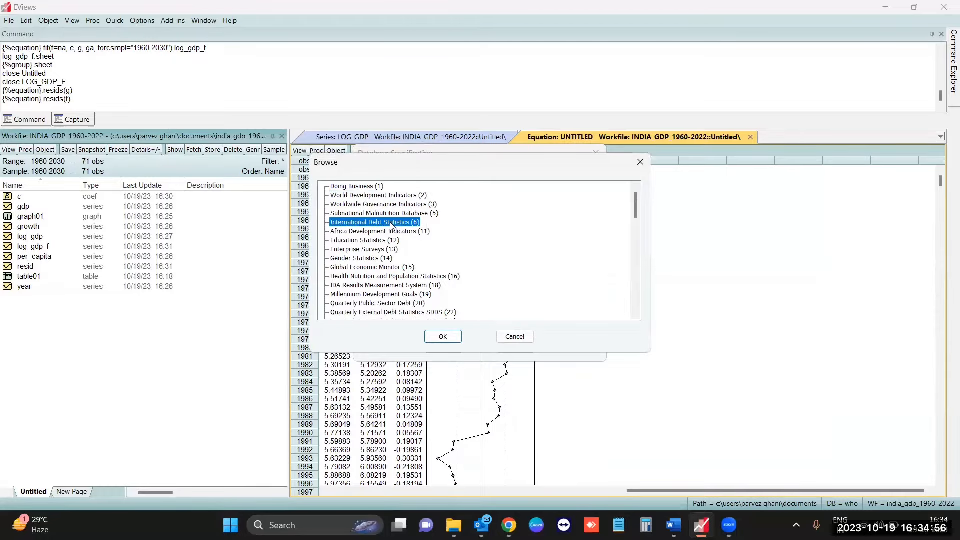
pyautogui.click(440, 337)
pyautogui.click(454, 347)
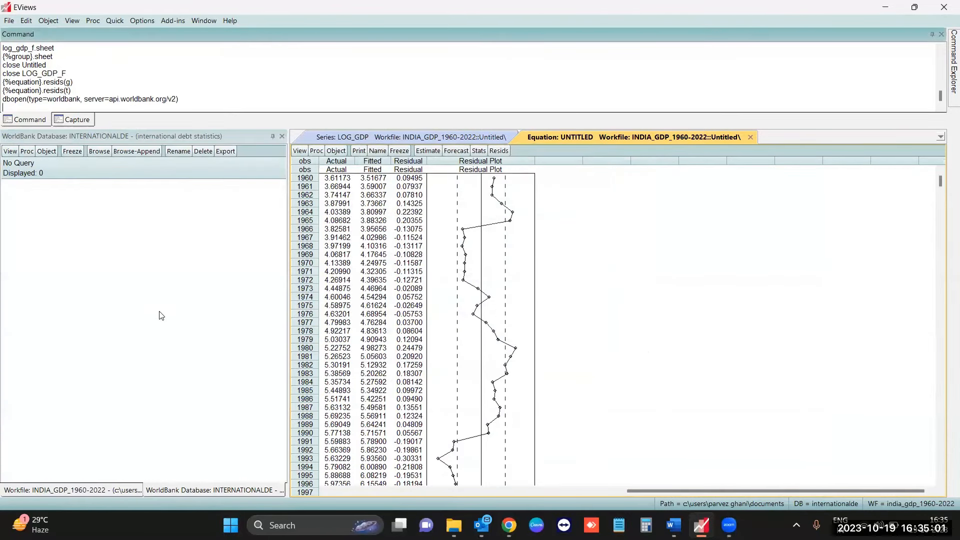
# - Browse the International Debt Statistics database by country and open the indicator list for India
pyautogui.click(94, 152)
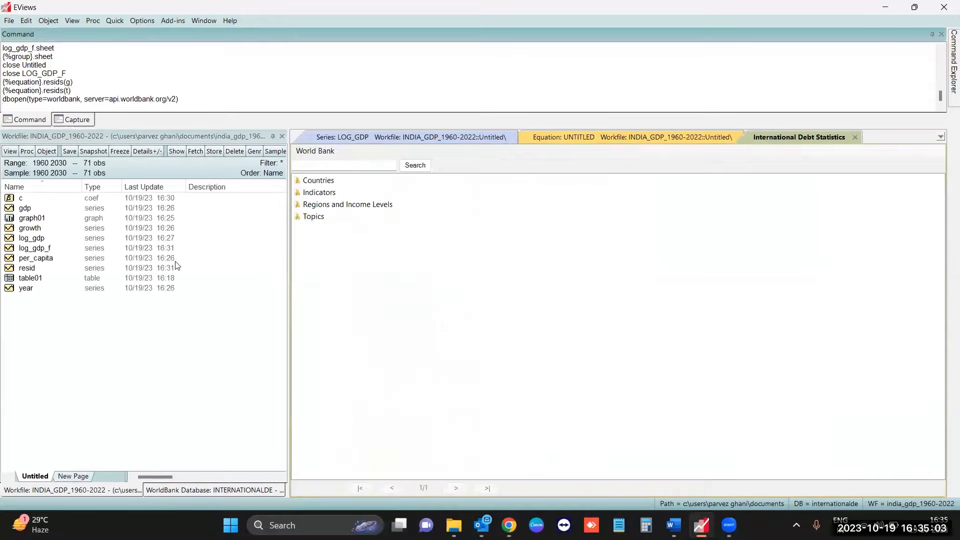
pyautogui.doubleClick(324, 182)
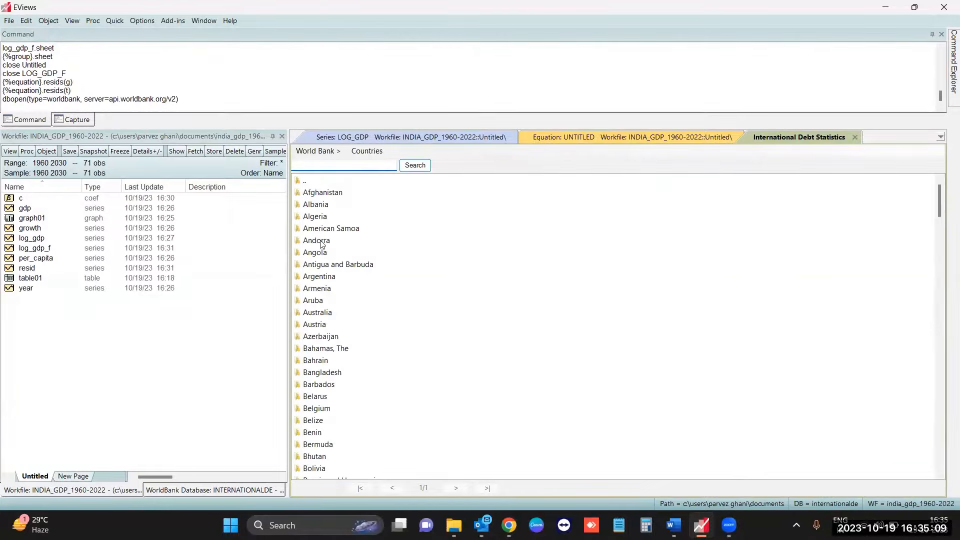
pyautogui.scroll(-6, 328, 275)
pyautogui.scroll(-4, 356, 301)
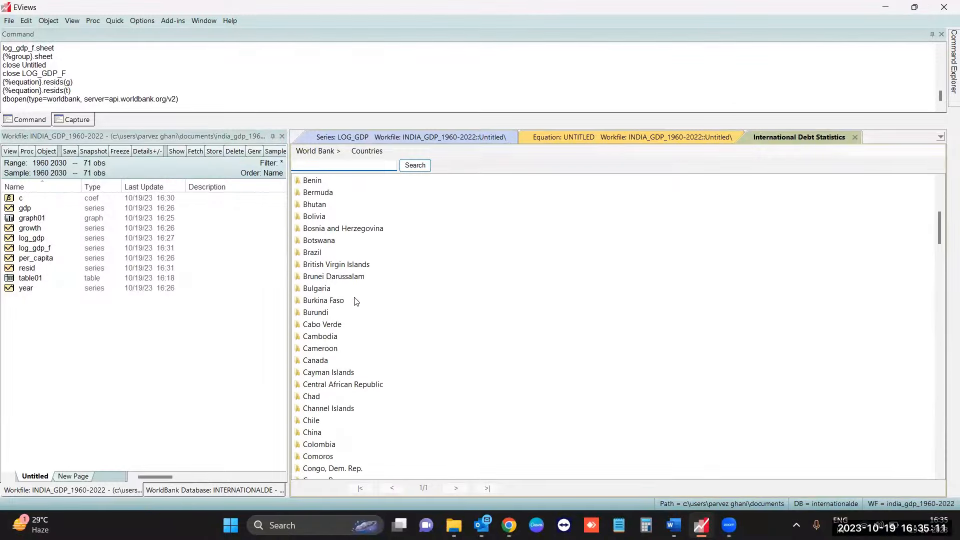
pyautogui.scroll(-16, 345, 330)
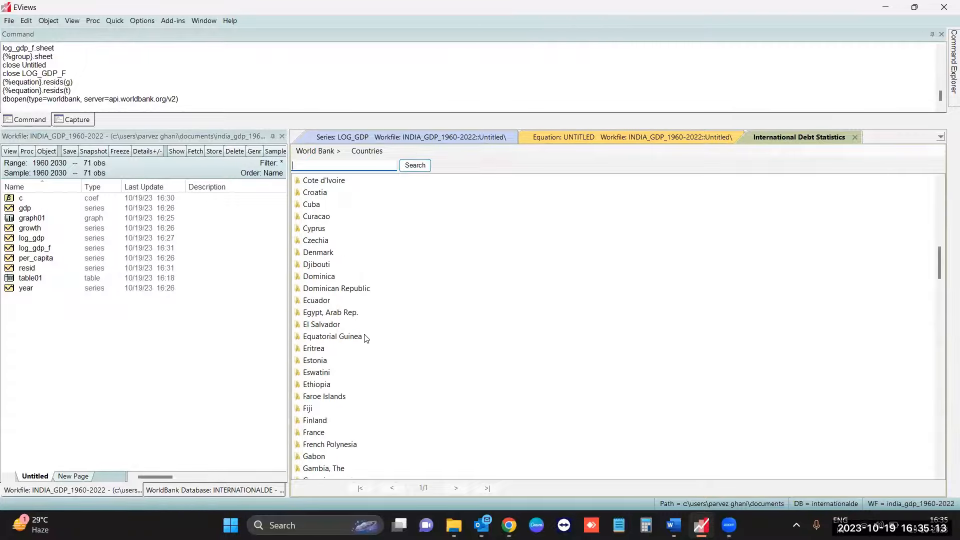
pyautogui.doubleClick(311, 325)
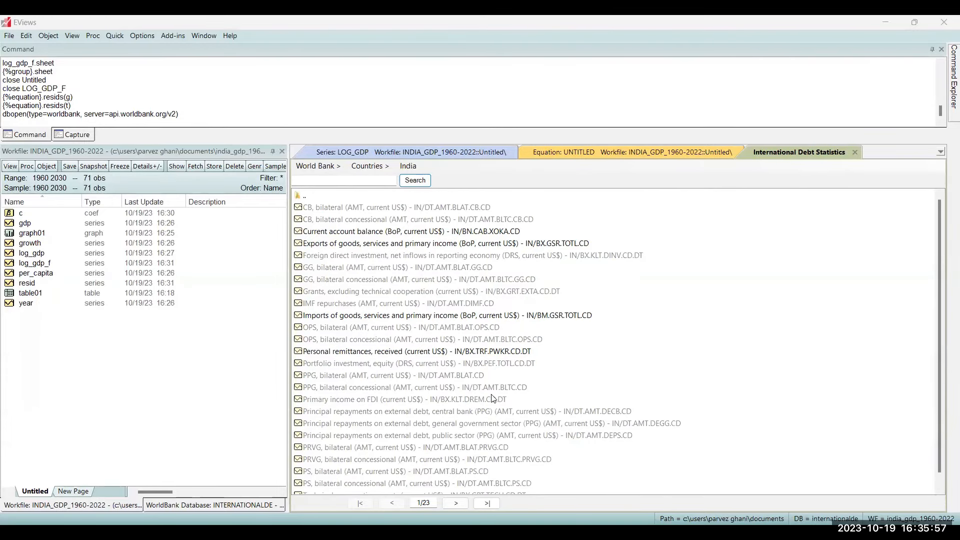
# - Add India's Imports of goods, services and primary income series to the database query and export it to the workfile as in_bm_gsr_totl_cd_frequency_y
pyautogui.click(471, 315)
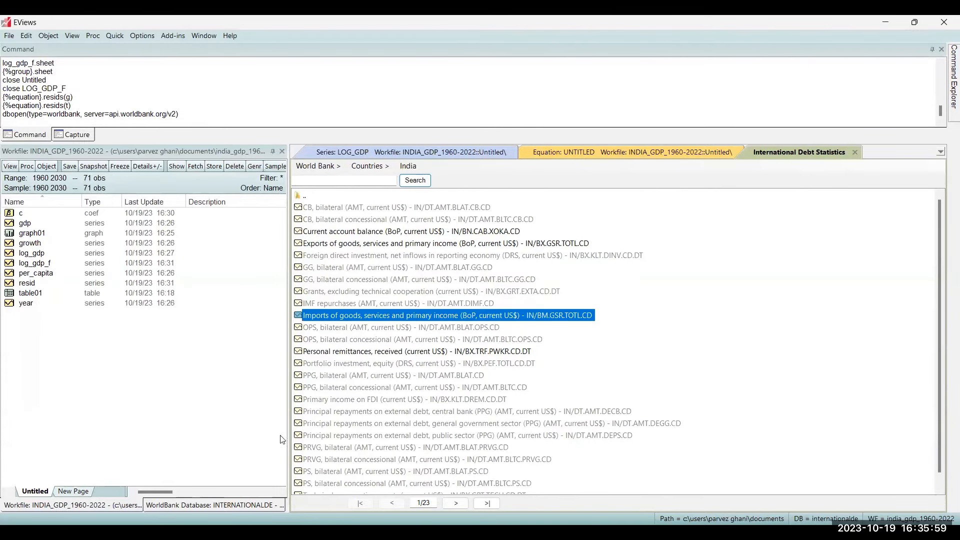
pyautogui.click(202, 506)
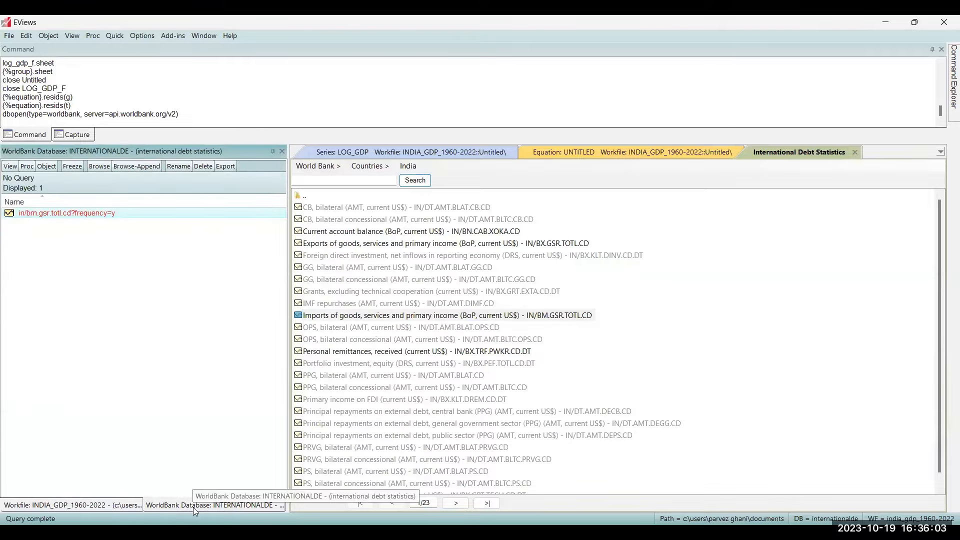
pyautogui.doubleClick(105, 213)
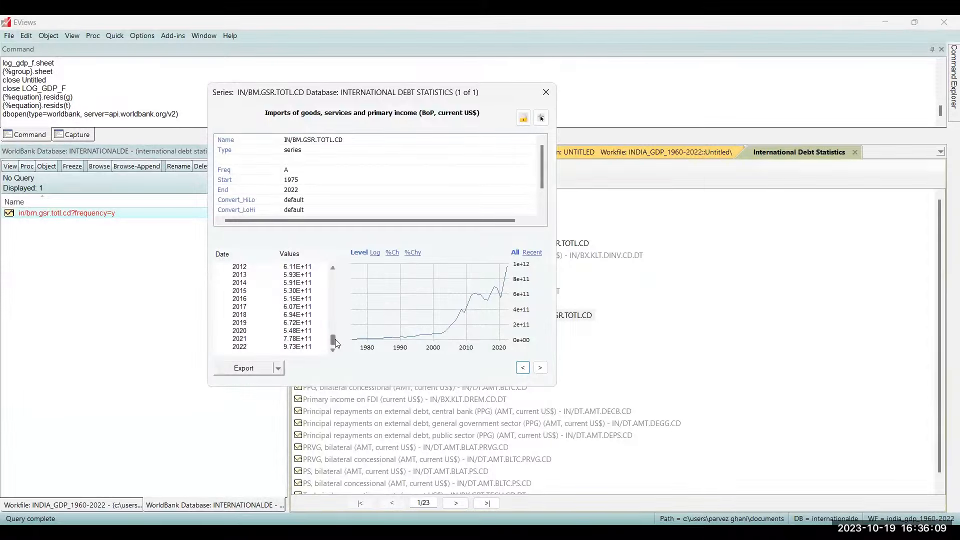
pyautogui.moveTo(334, 340); pyautogui.dragTo(281, 384)
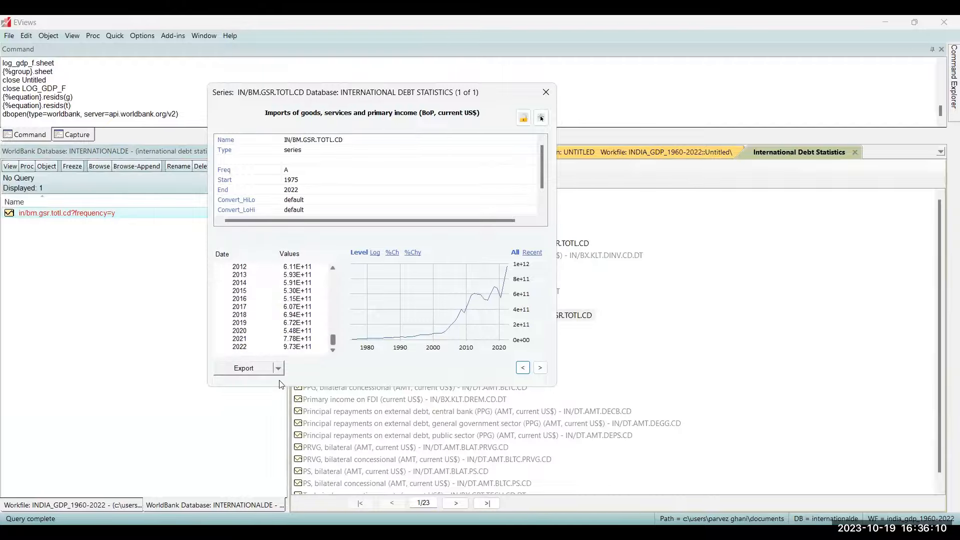
pyautogui.click(247, 368)
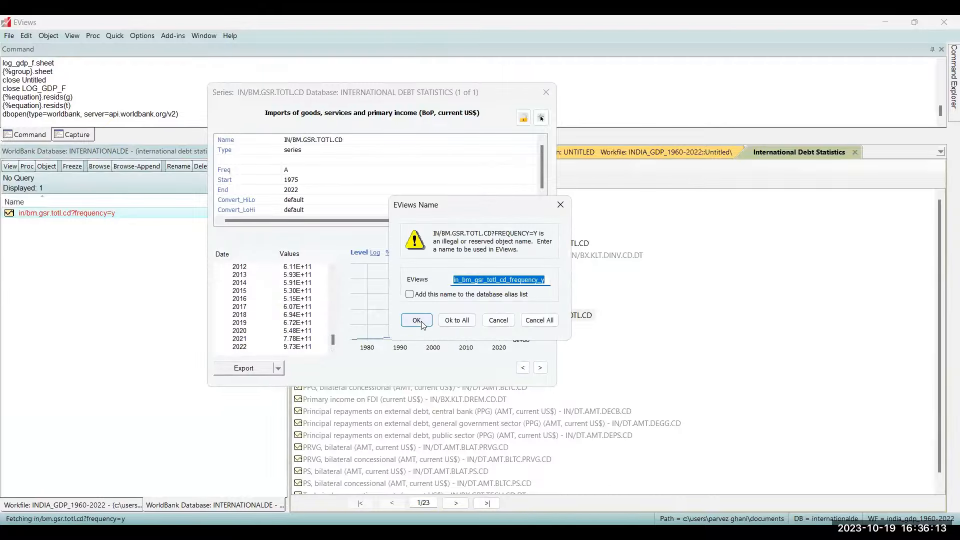
pyautogui.click(455, 320)
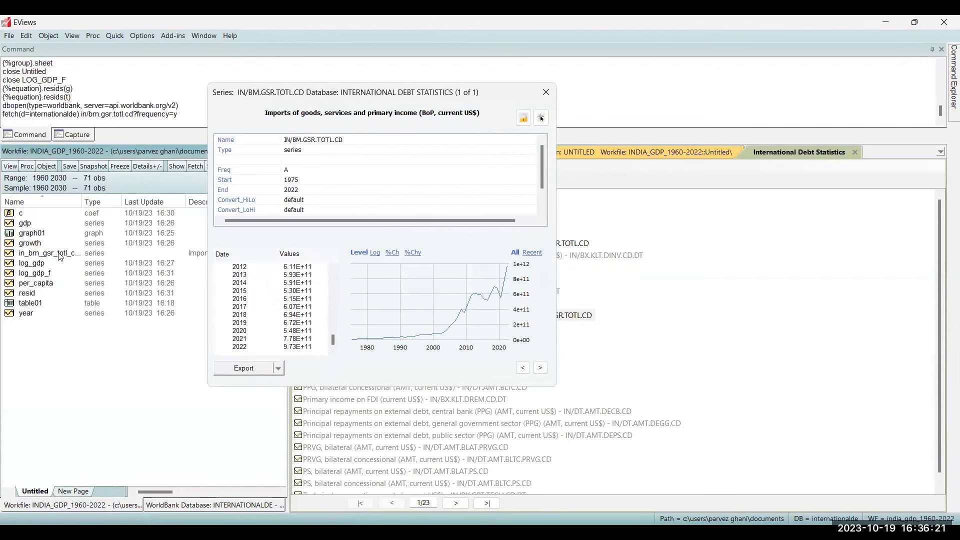
# - Open the imported imports series as a spreadsheet, close its preview and review the values through 2030
pyautogui.click(59, 254)
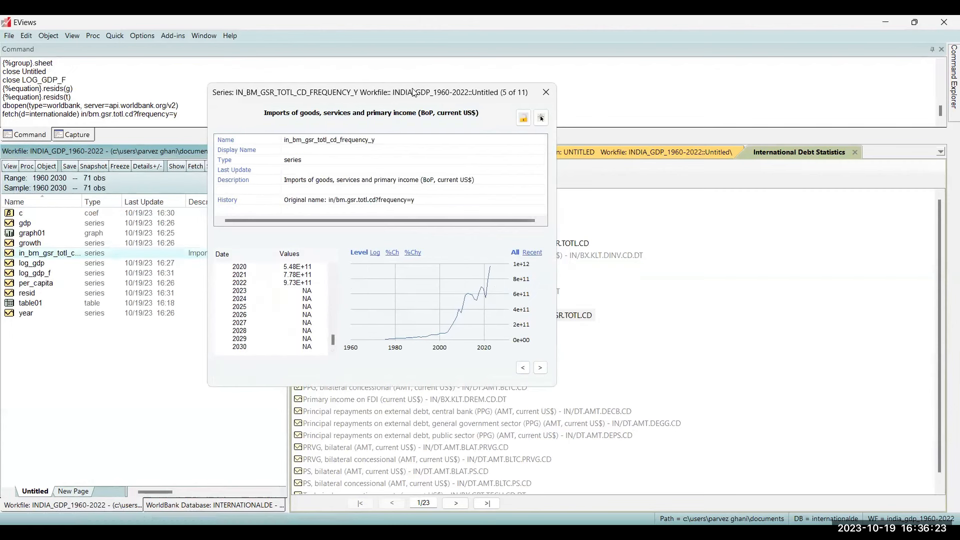
pyautogui.moveTo(414, 93); pyautogui.dragTo(734, 102)
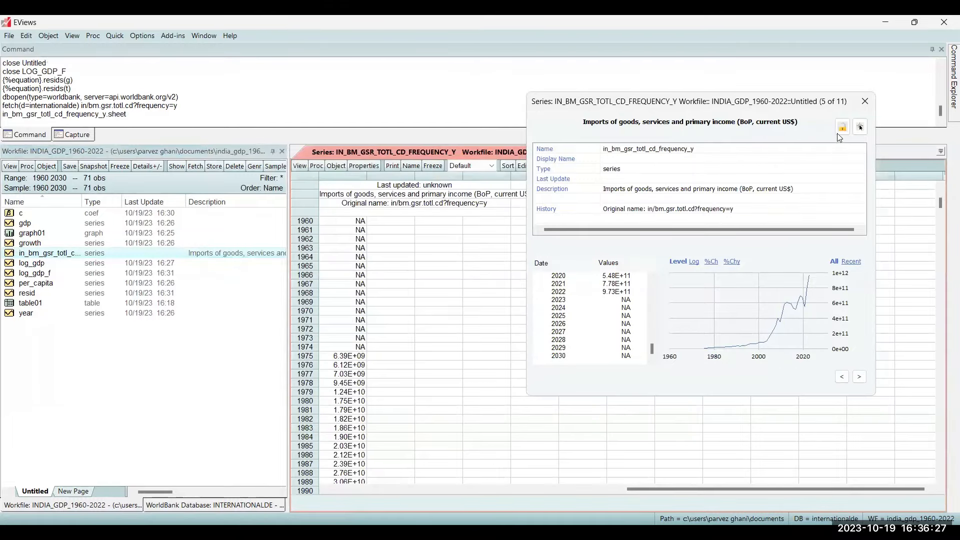
pyautogui.click(866, 103)
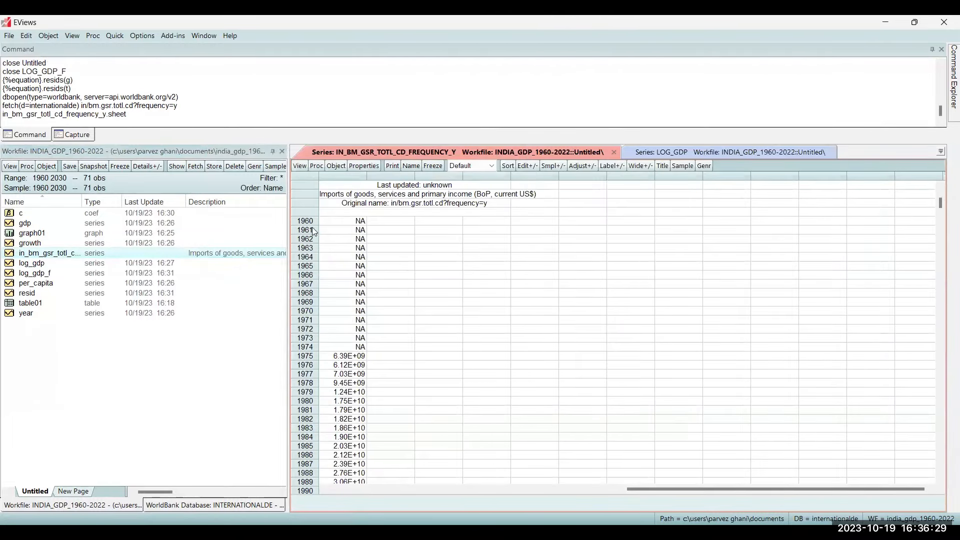
pyautogui.scroll(-2, 336, 371)
pyautogui.scroll(-12, 337, 371)
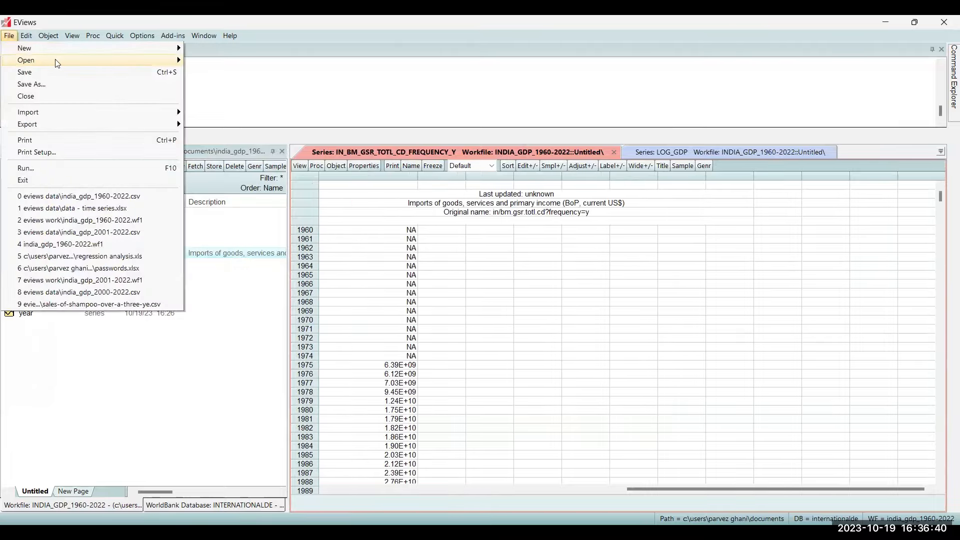
# - Try to open the Bureau of Economic Analysis database, then cancel the API key request and the database specification
pyautogui.moveTo(88, 64)
pyautogui.click(253, 85)
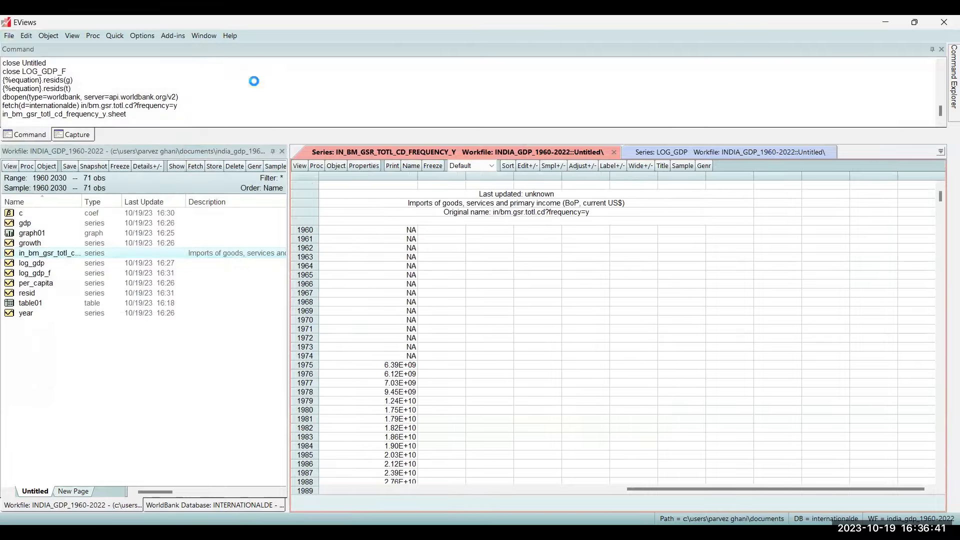
pyautogui.click(474, 230)
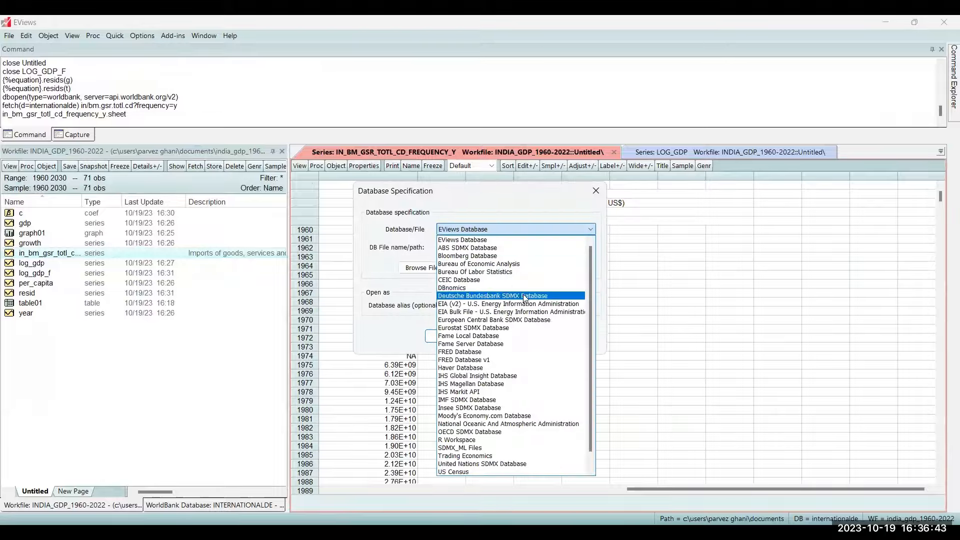
pyautogui.click(531, 264)
pyautogui.click(443, 362)
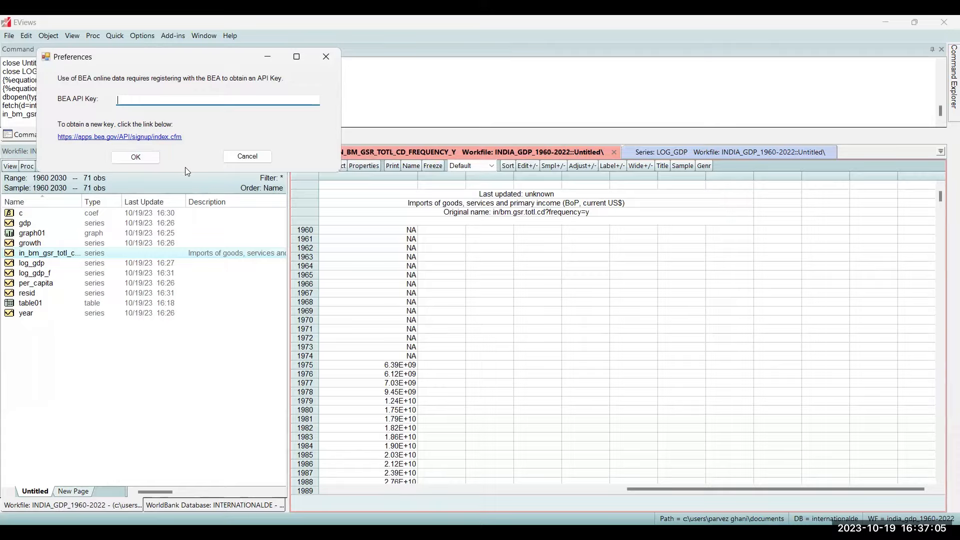
pyautogui.click(239, 160)
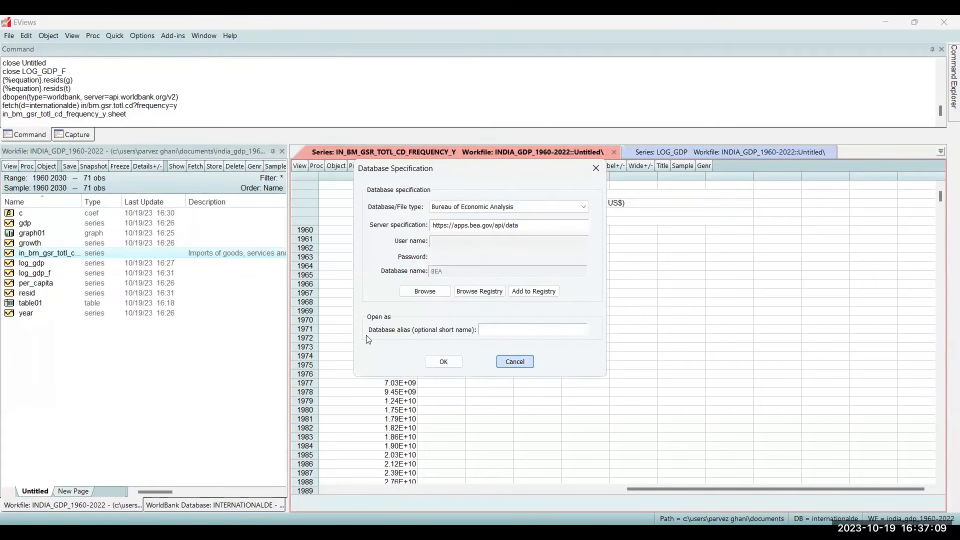
pyautogui.press('Escape')
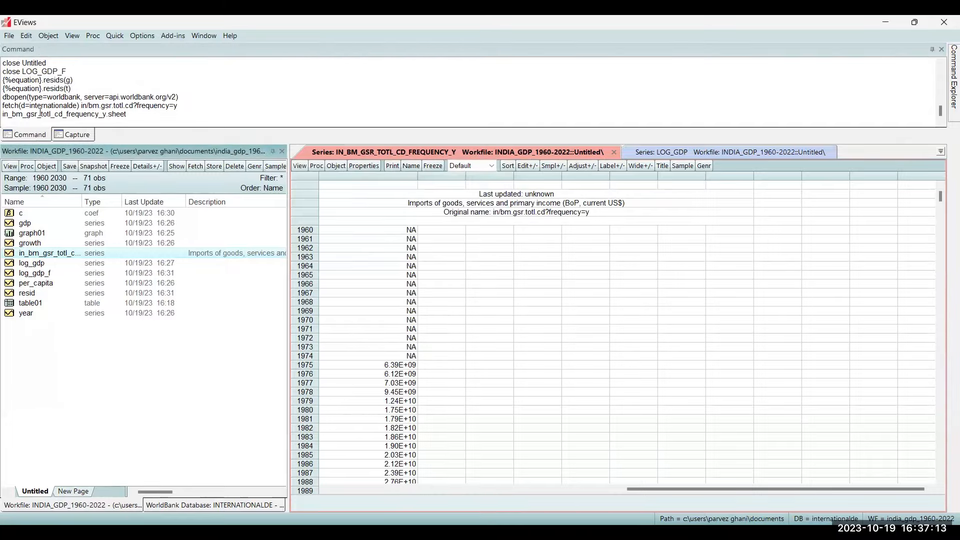
# - Show the captured command log and look back through the earlier recorded commands
pyautogui.moveTo(141, 112); pyautogui.dragTo(80, 85)
pyautogui.scroll(3, 81, 85)
pyautogui.click(80, 135)
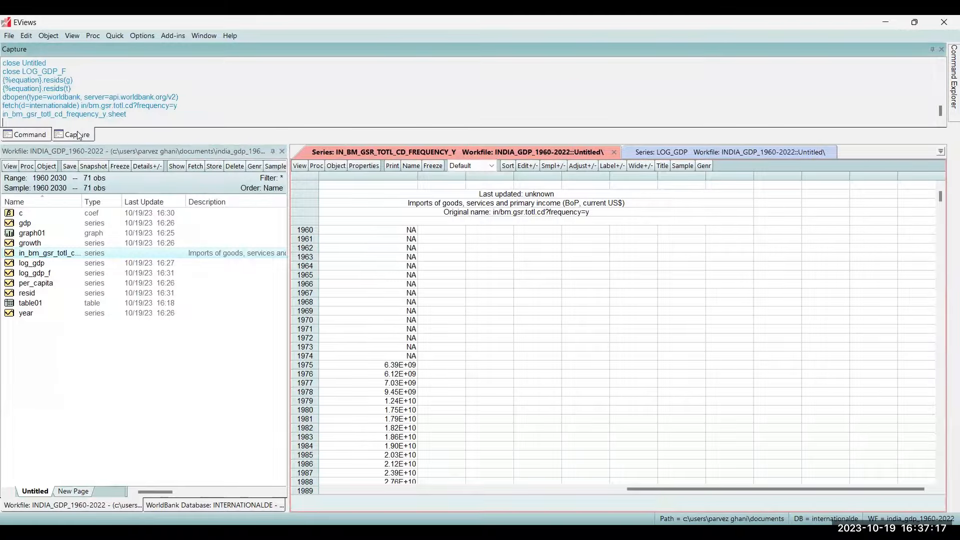
pyautogui.scroll(6, 148, 105)
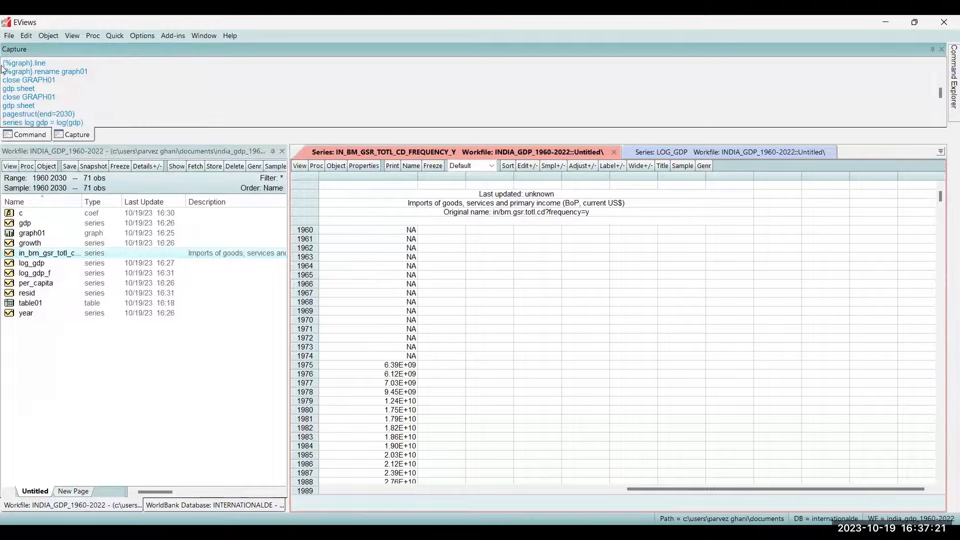
# - Copy the captured commands from the graph line command through close GDP, and clear the selection
pyautogui.moveTo(3, 64); pyautogui.dragTo(38, 138)
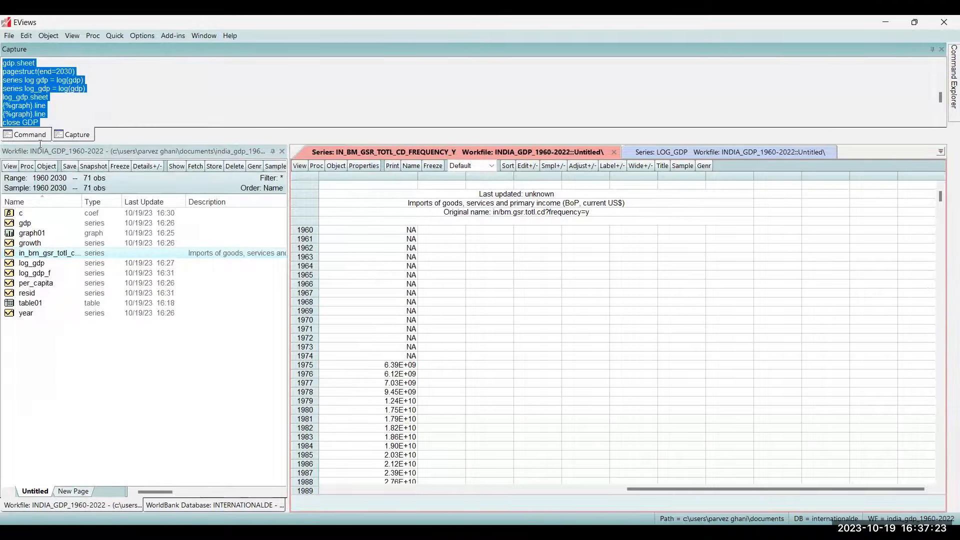
pyautogui.rightClick(26, 90)
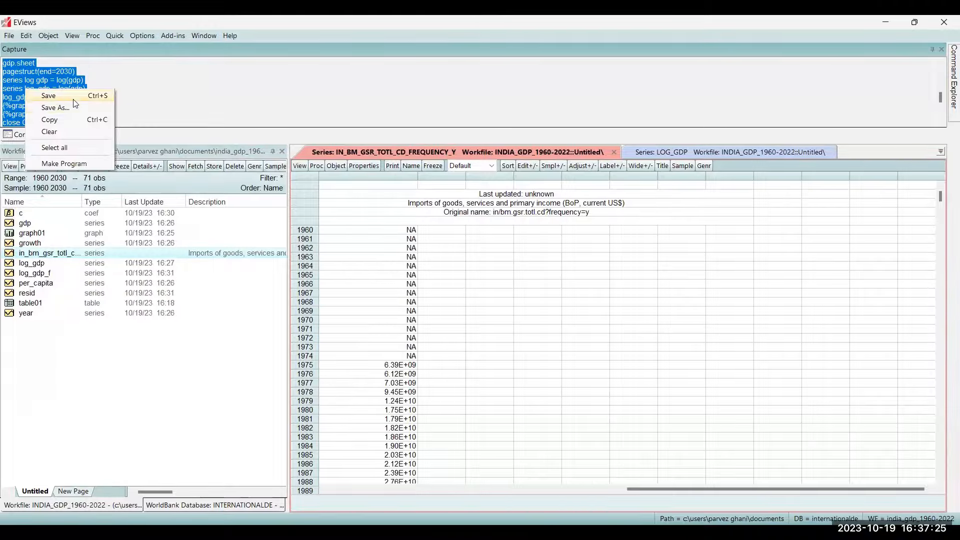
pyautogui.click(79, 120)
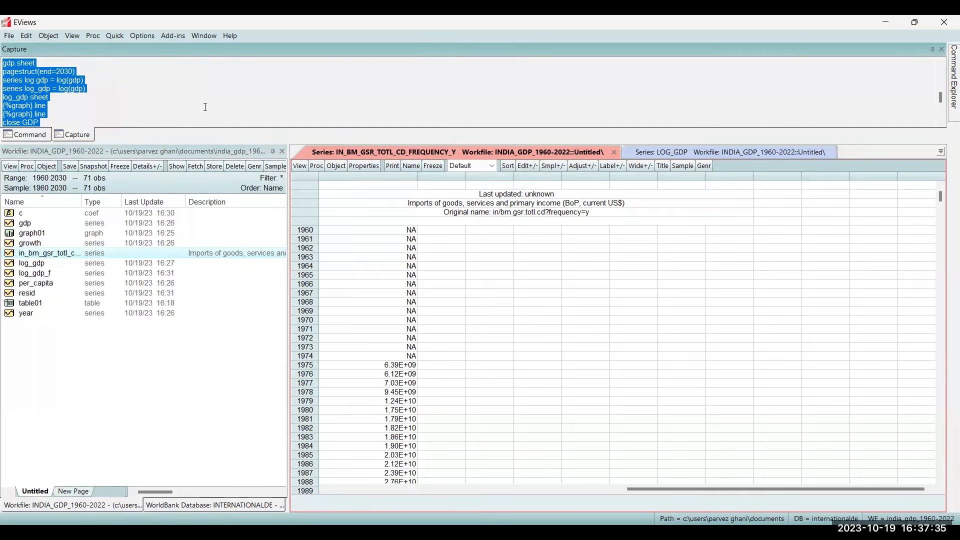
pyautogui.click(206, 107)
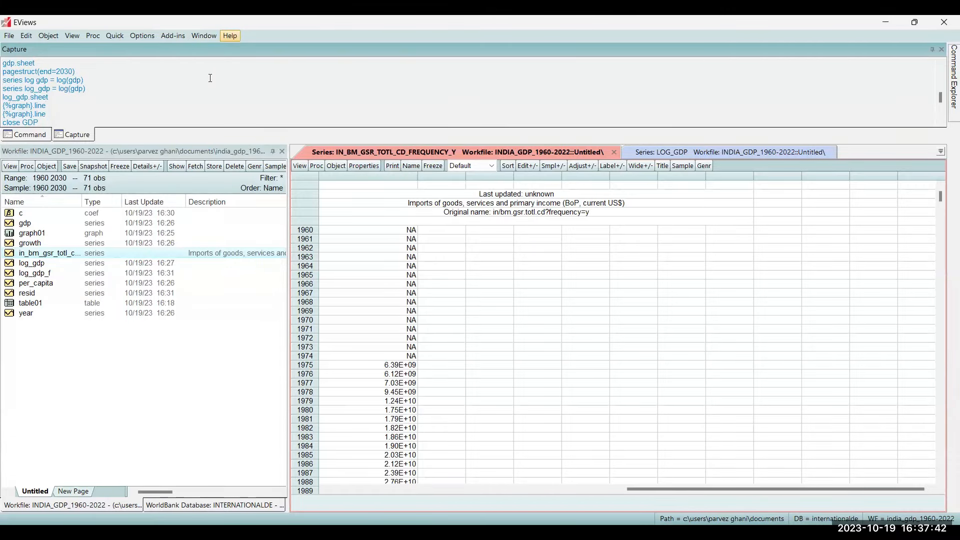
# - Open the EViews 13 User's Guide I from the program's PDF documentation in Adobe Acrobat
pyautogui.click(230, 35)
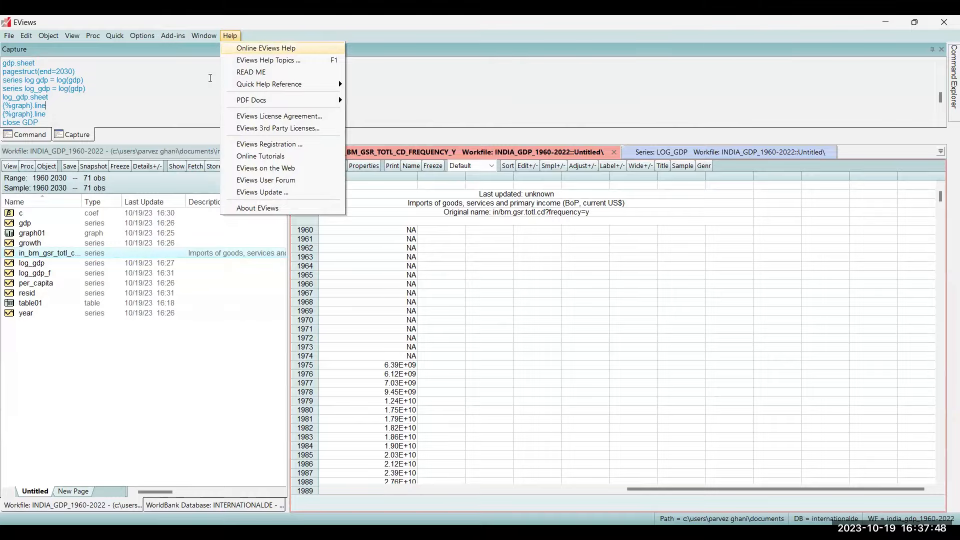
pyautogui.moveTo(306, 90)
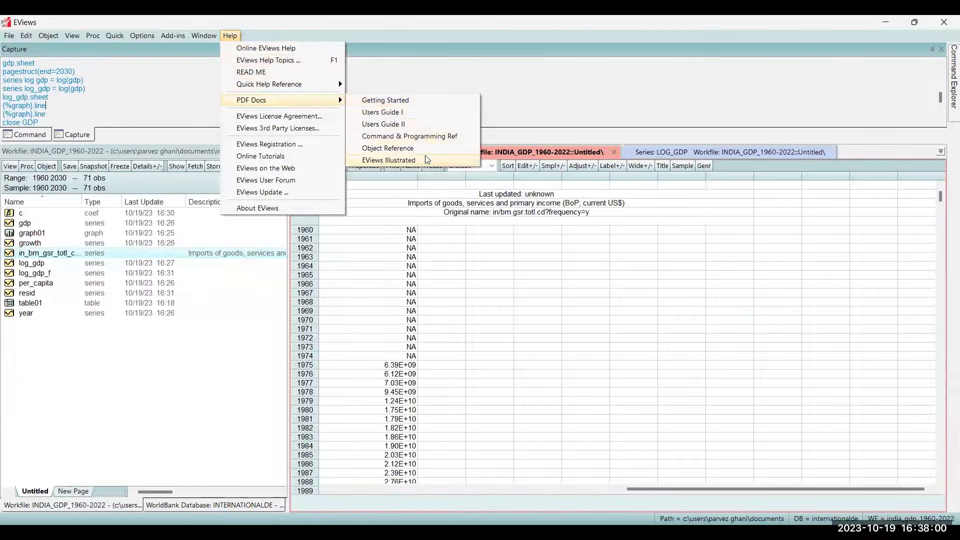
pyautogui.click(422, 125)
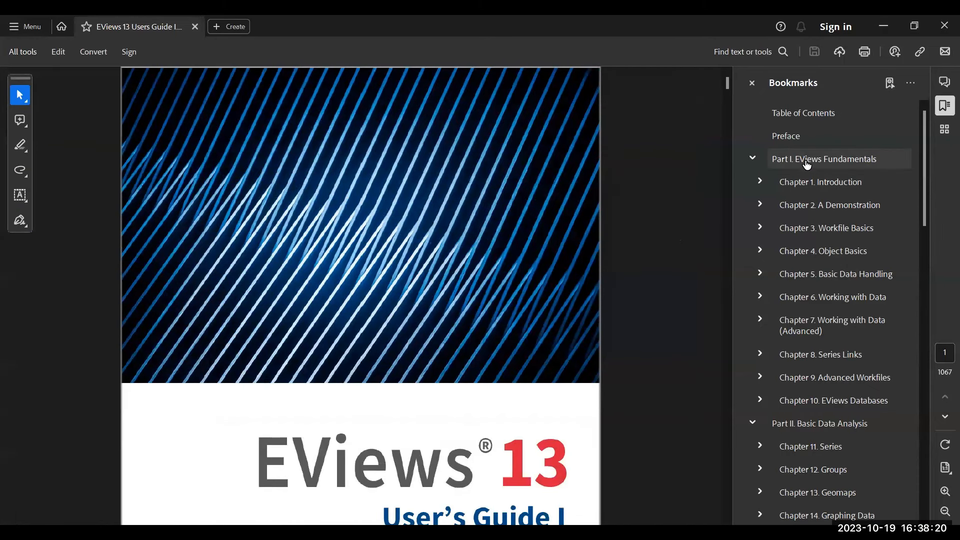
# - Go to Chapter 4, Object Basics, in the guide and read through the sections on object data, views, procedures and types
pyautogui.click(852, 255)
pyautogui.scroll(-3, 412, 360)
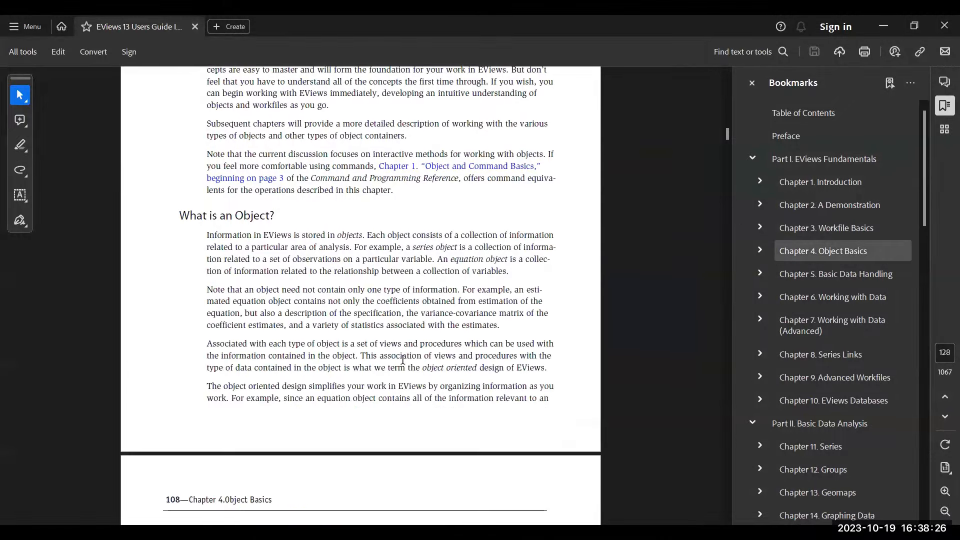
pyautogui.scroll(-4, 404, 360)
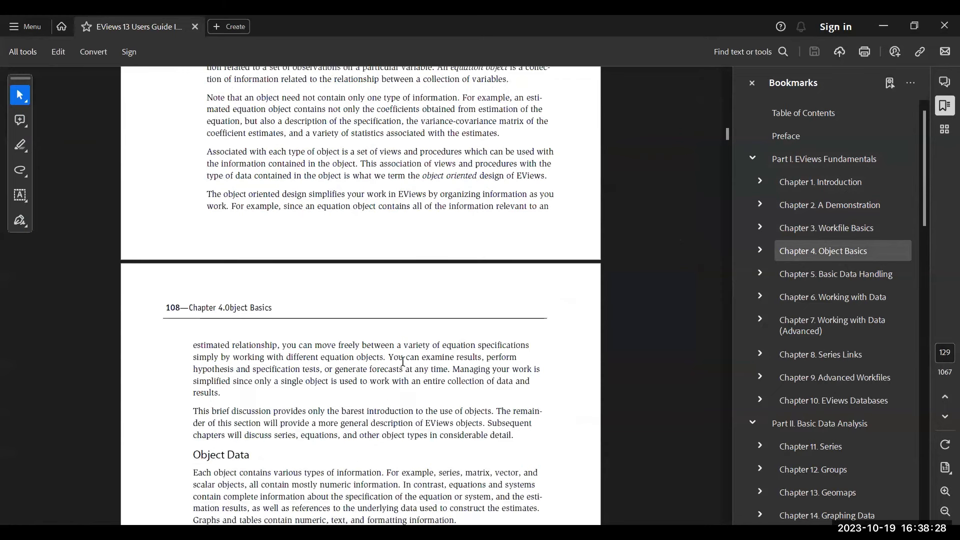
pyautogui.scroll(-7, 403, 362)
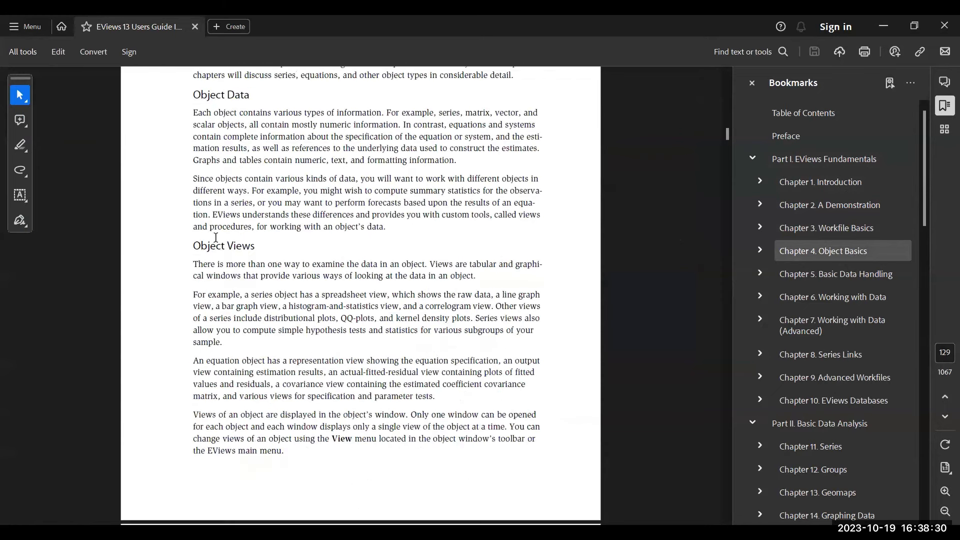
pyautogui.scroll(-12, 216, 238)
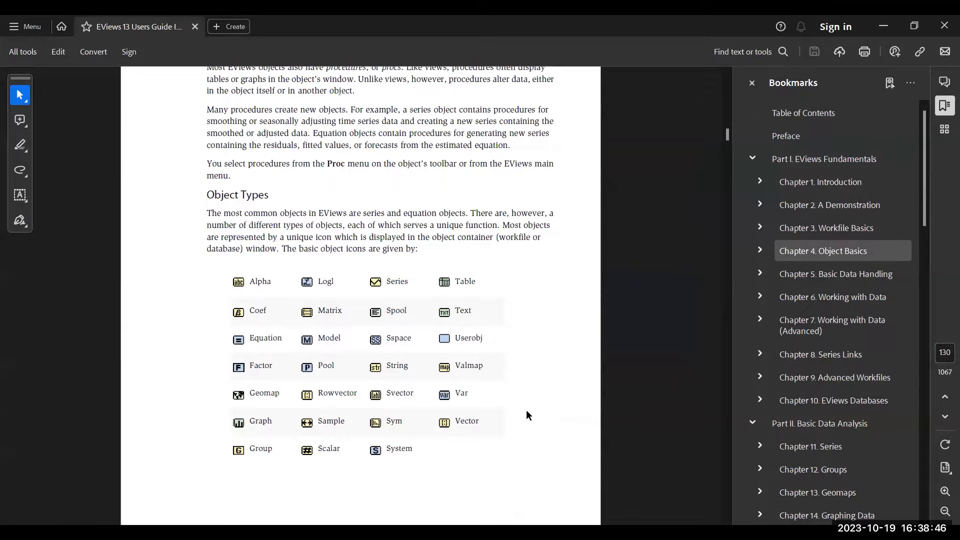
# - Go to Chapter 12, Groups, under Basic Data Analysis and read the Group Views Overview and Group Members sections
pyautogui.scroll(-6, 801, 357)
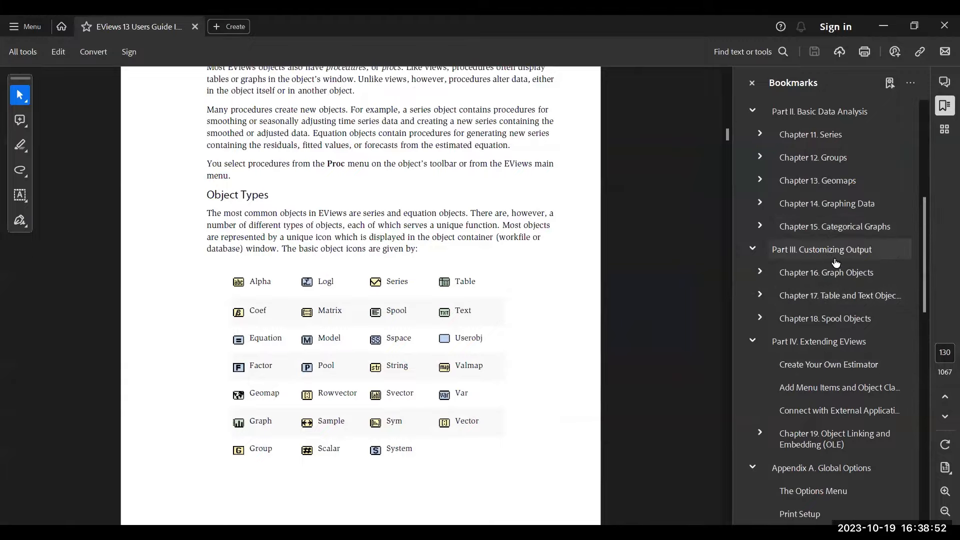
pyautogui.click(845, 160)
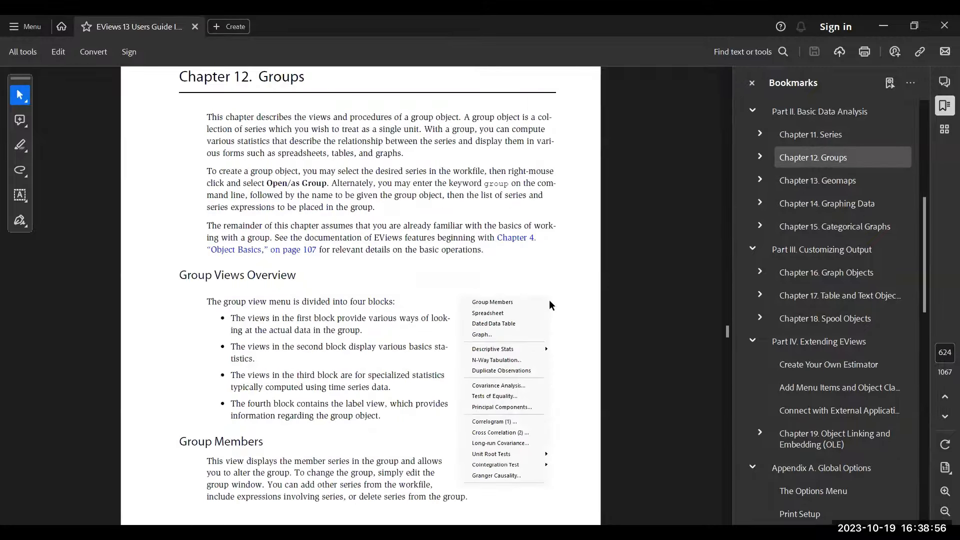
pyautogui.scroll(-2, 523, 245)
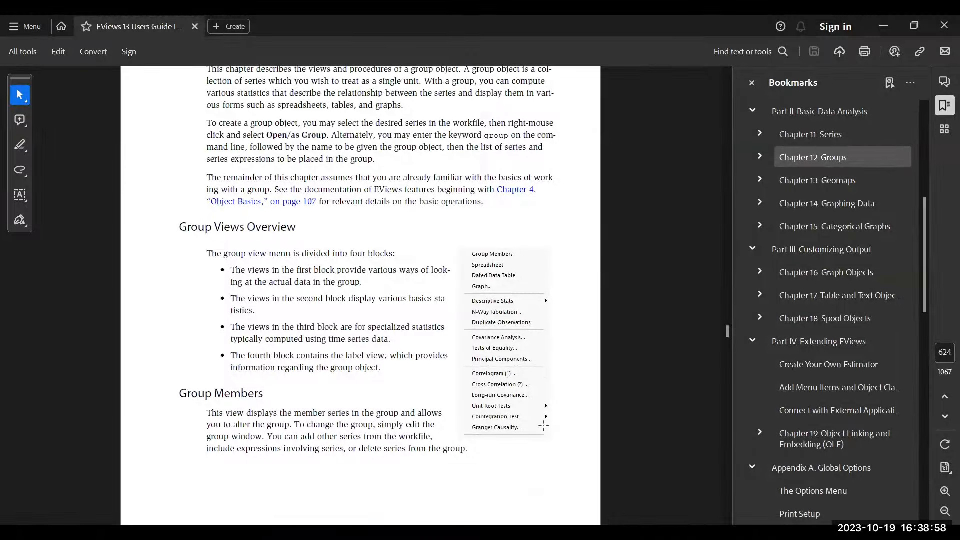
pyautogui.scroll(-5, 544, 425)
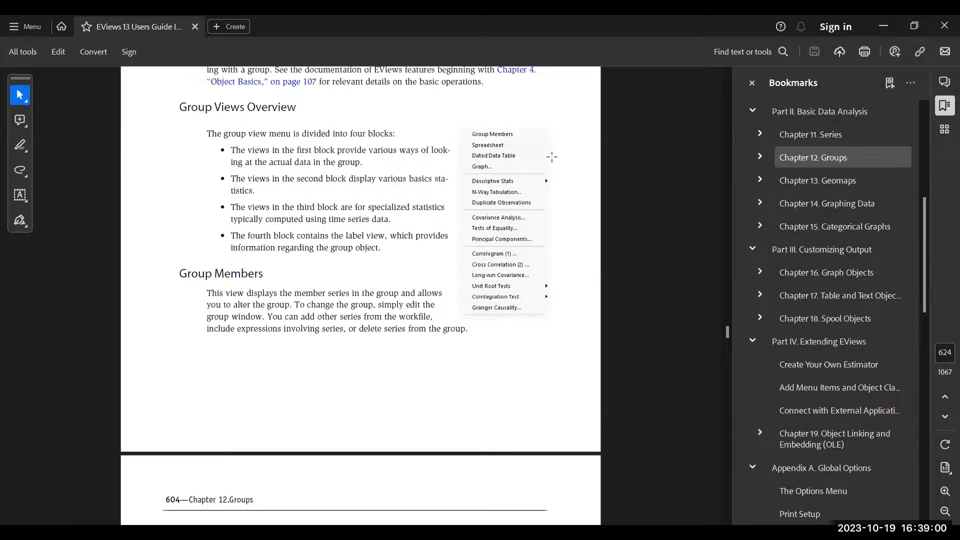